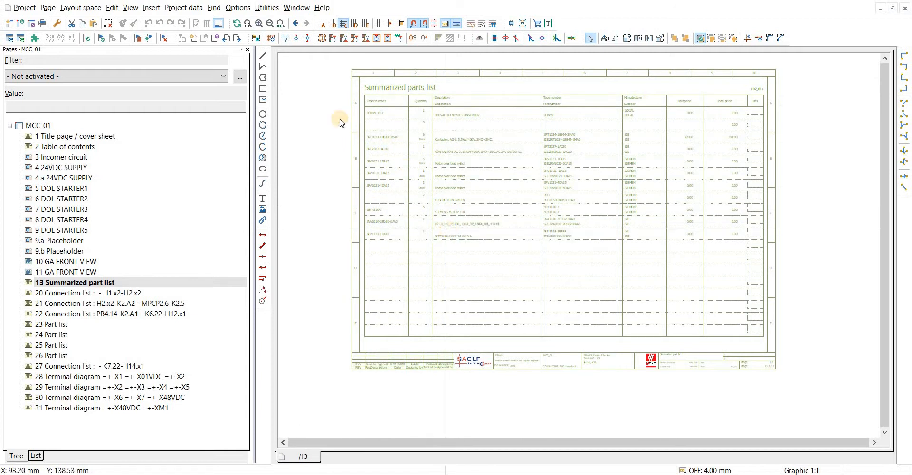
left_click_drag(331, 82, 776, 380)
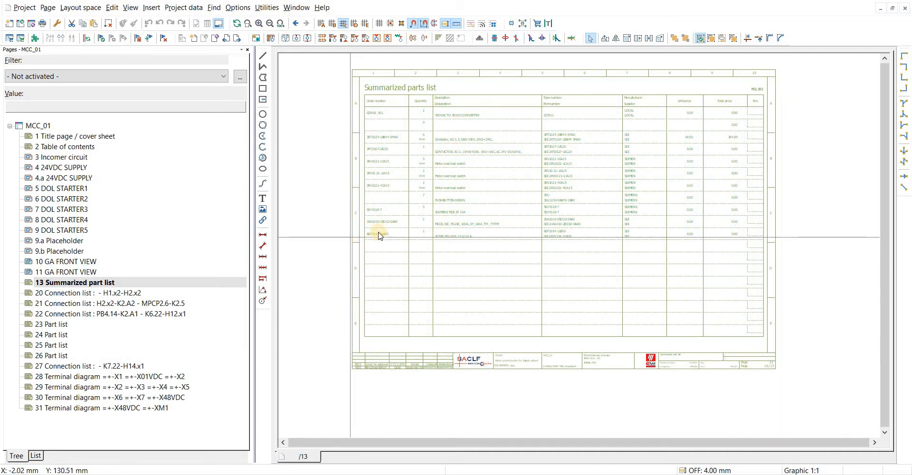
left_click_drag(347, 128, 747, 242)
left_click_drag(338, 248, 826, 415)
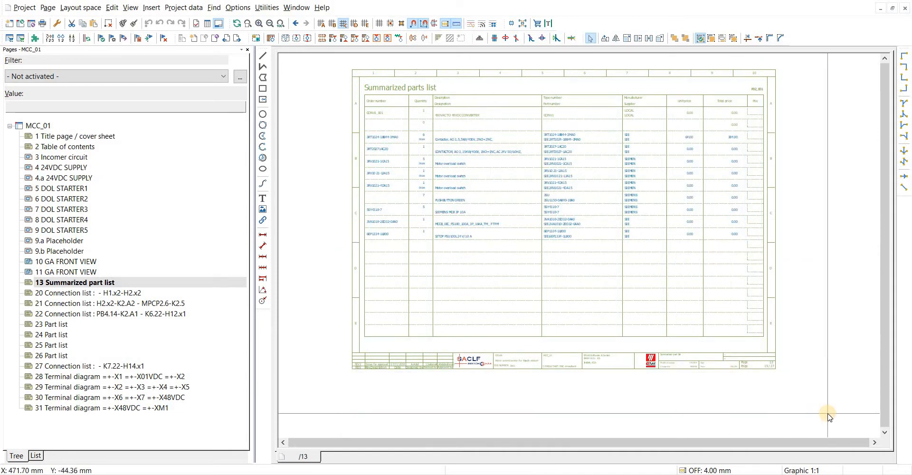
left_click(486, 379)
key("alt+3")
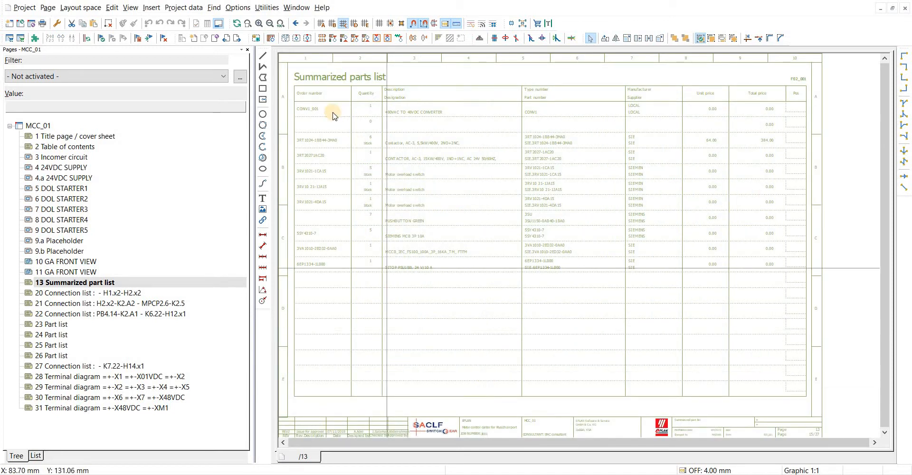
Open the reports of project MCC_01 and bring up their output to pages settings
left_click(269, 9)
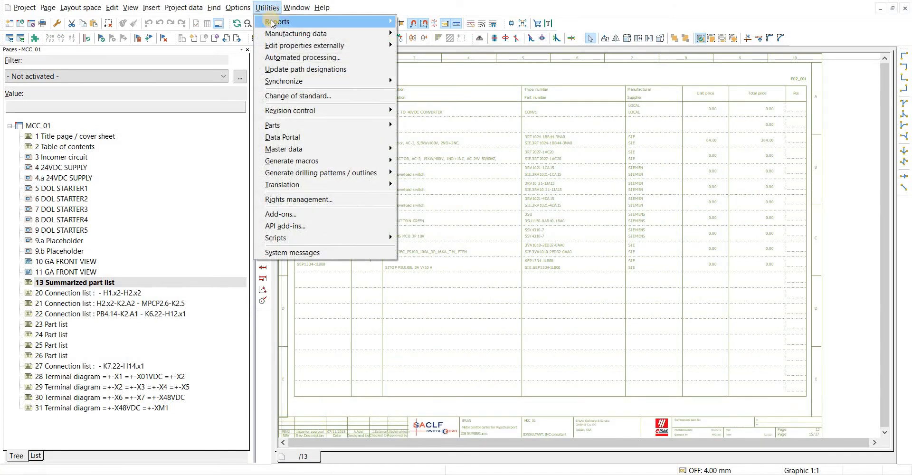
mouse_move(273, 21)
left_click(408, 22)
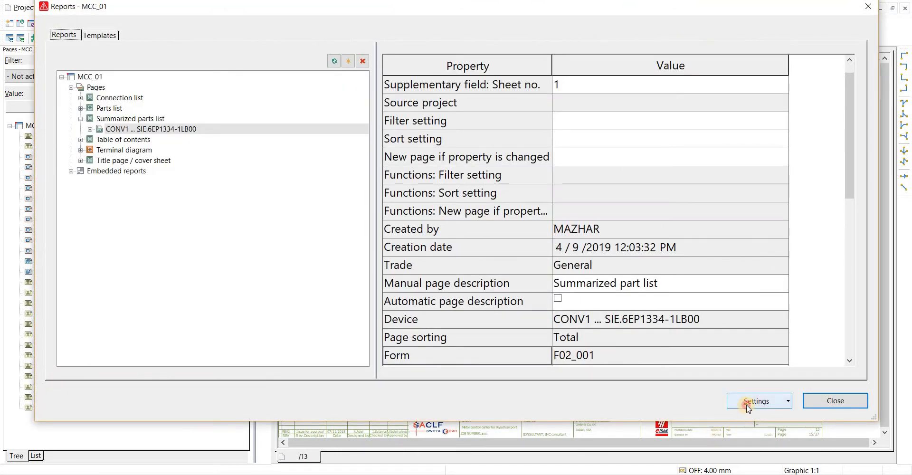
left_click(749, 405)
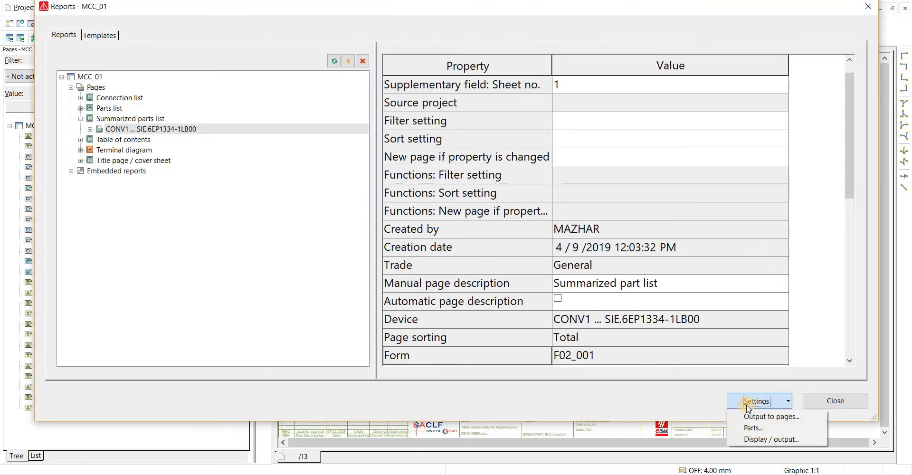
left_click(752, 421)
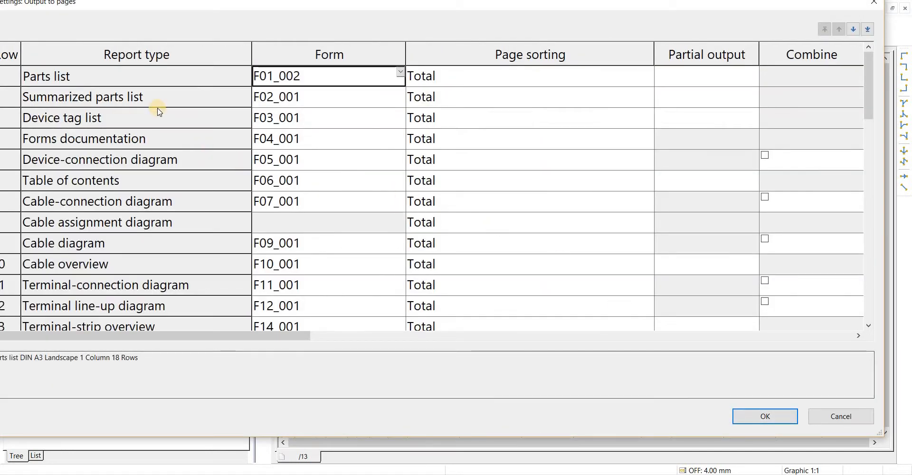
Open the form file selection for the Summarized parts list report type
left_click(106, 98)
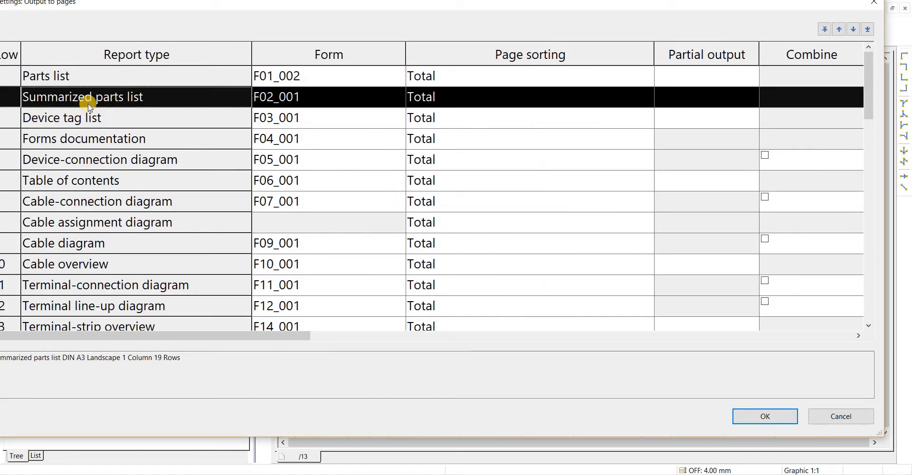
left_click(355, 101)
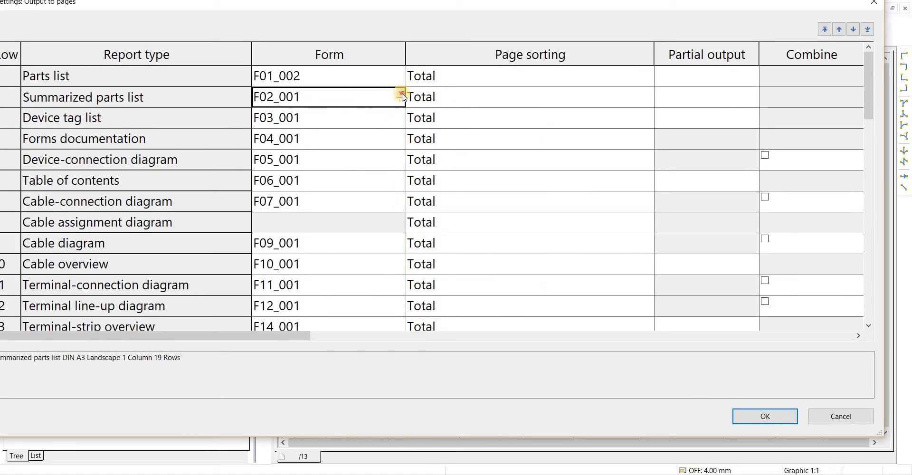
left_click(401, 92)
left_click(284, 134)
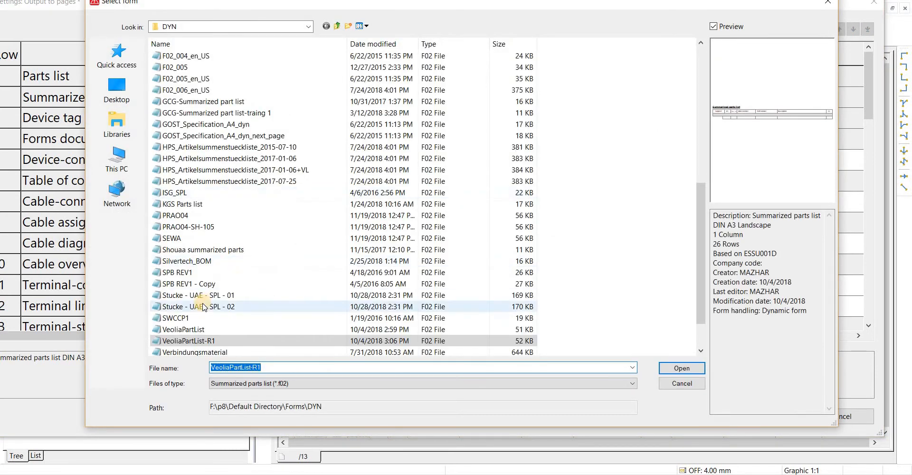
Preview the forms F02_002, F02_003, F02_004 and F02_005 in the DYN folder and compare their descriptions
scroll(201, 304, "down", 2)
scroll(209, 184, "up", 1)
scroll(209, 184, "up", 4)
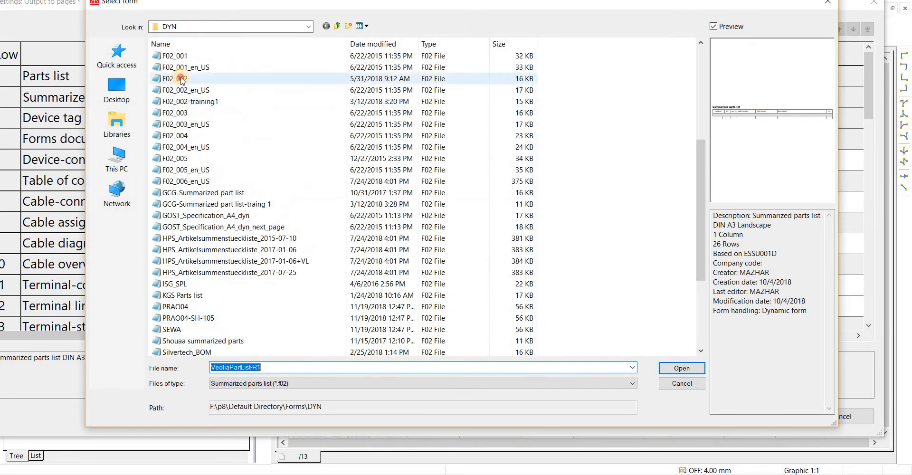
left_click(182, 79)
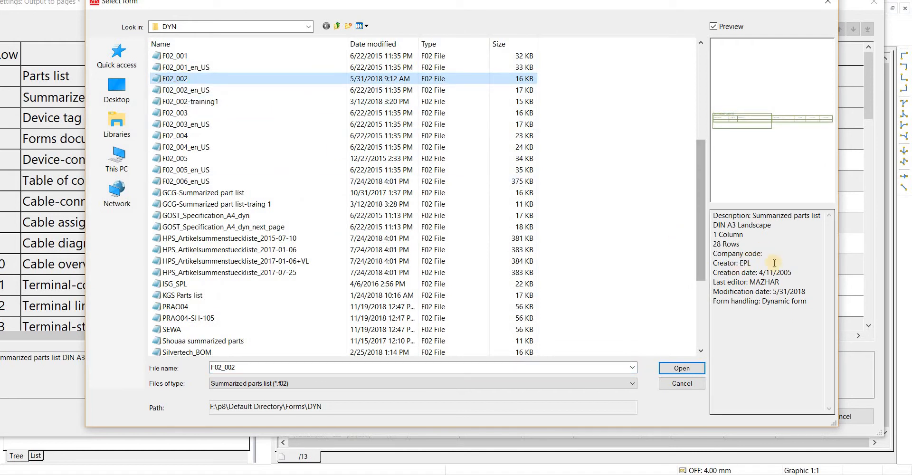
left_click_drag(808, 301, 732, 114)
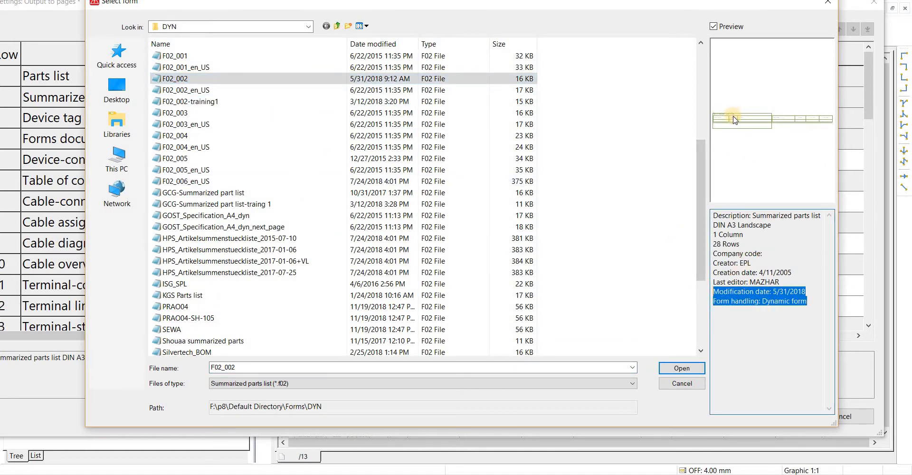
left_click(180, 113)
left_click(183, 136)
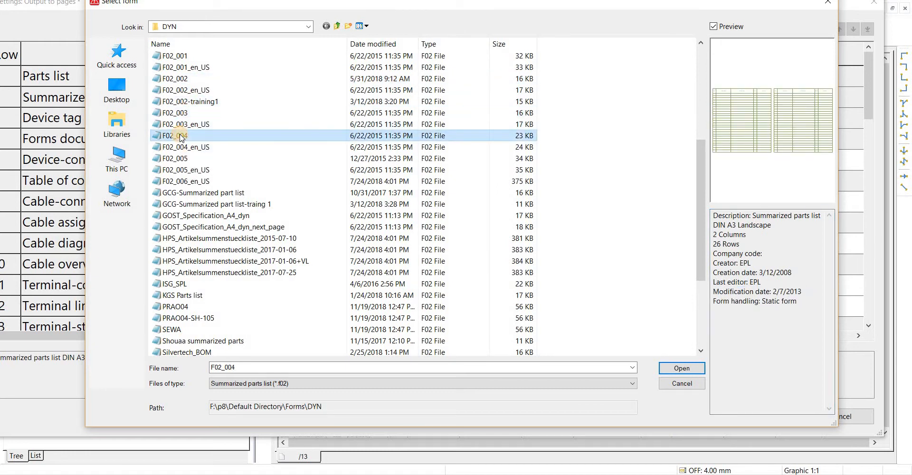
left_click(183, 160)
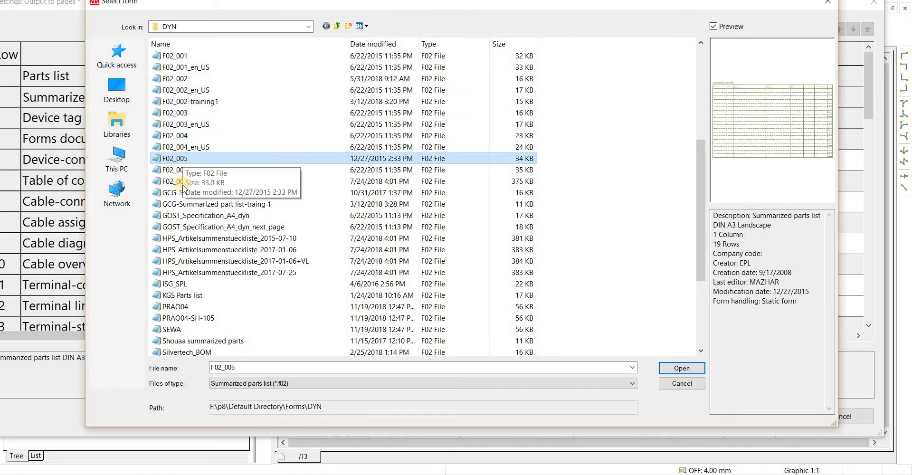
Assign form F02_002 to the Summarized parts list and accept the output settings
left_click(176, 79)
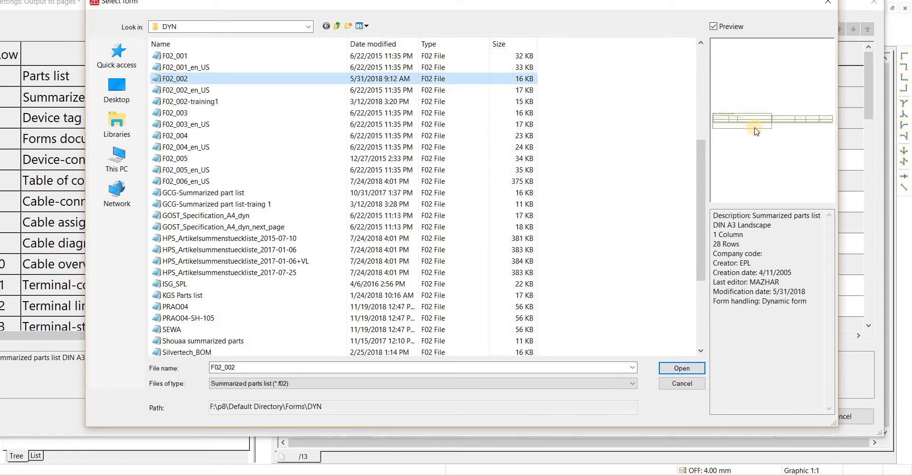
left_click(684, 369)
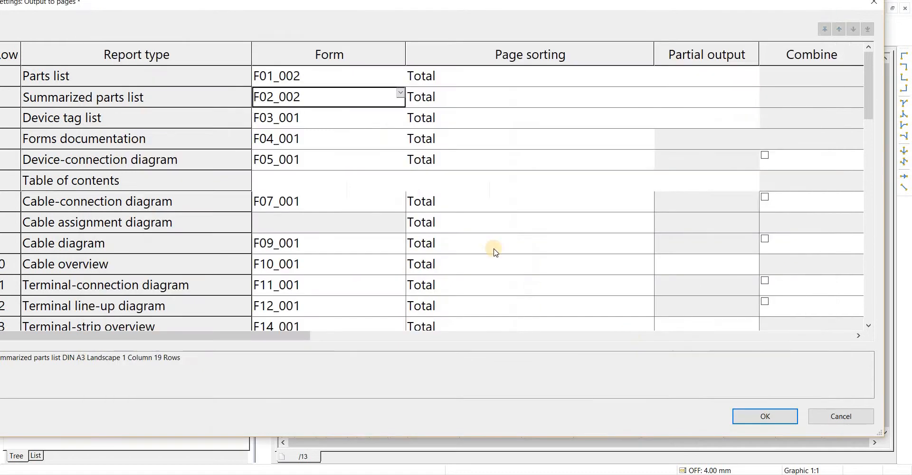
left_click(770, 418)
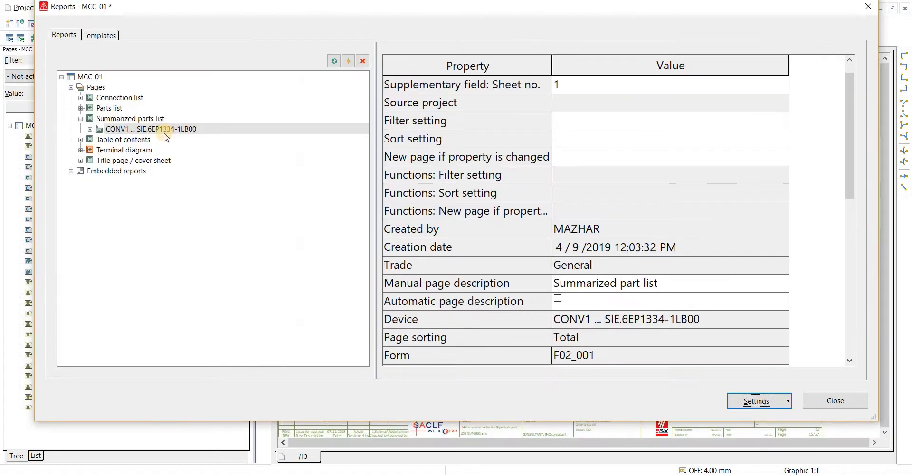
Update the Summarized parts list report with its assigned form and close the reports dialog
right_click(132, 121)
left_click(142, 139)
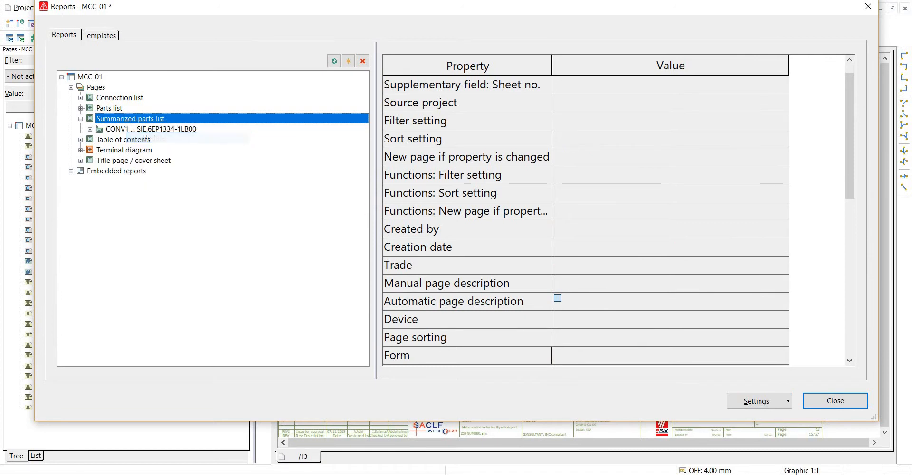
left_click(821, 408)
left_click(433, 278)
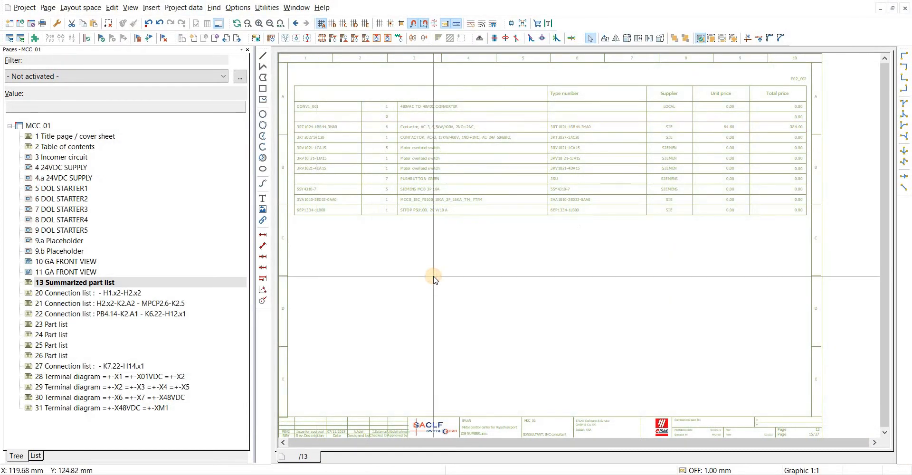
Examine the table on page 13, especially its Supplier, Unit price and Total price columns
scroll(432, 275, "down", 1)
left_click_drag(304, 95, 766, 253)
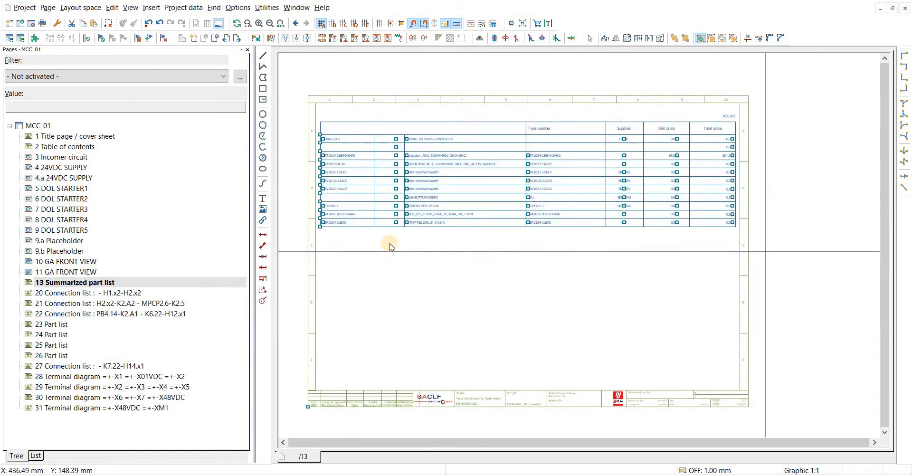
left_click(351, 243)
scroll(351, 243, "up", 1)
middle_click_drag(728, 272, 538, 284)
scroll(609, 57, "up", 1)
scroll(609, 58, "up", 1)
left_click_drag(568, 91, 787, 383)
scroll(616, 247, "down", 1)
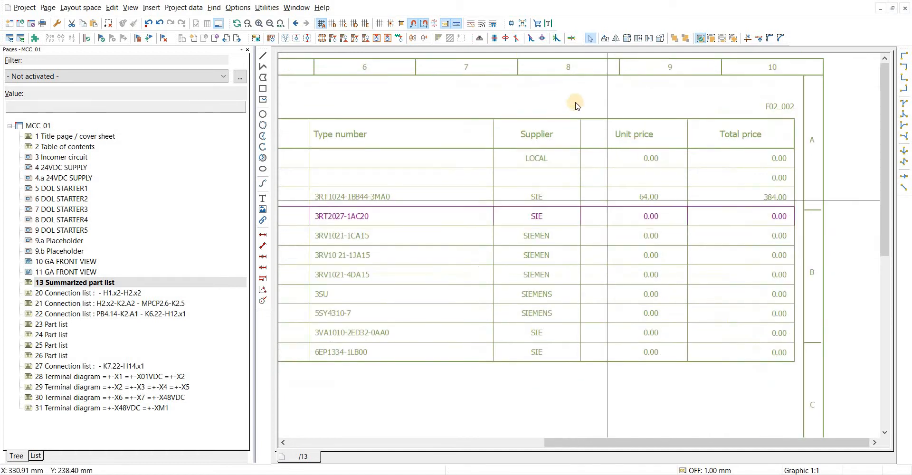
left_click_drag(578, 99, 705, 394)
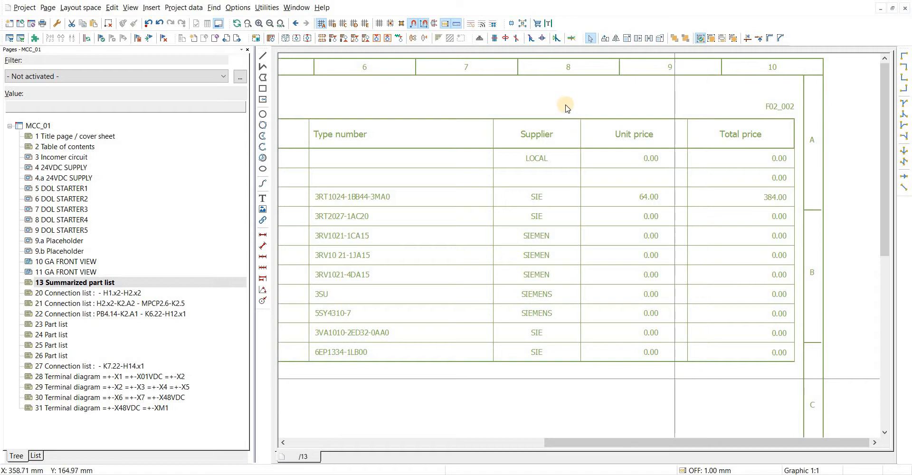
left_click_drag(568, 93, 706, 385)
left_click(707, 385)
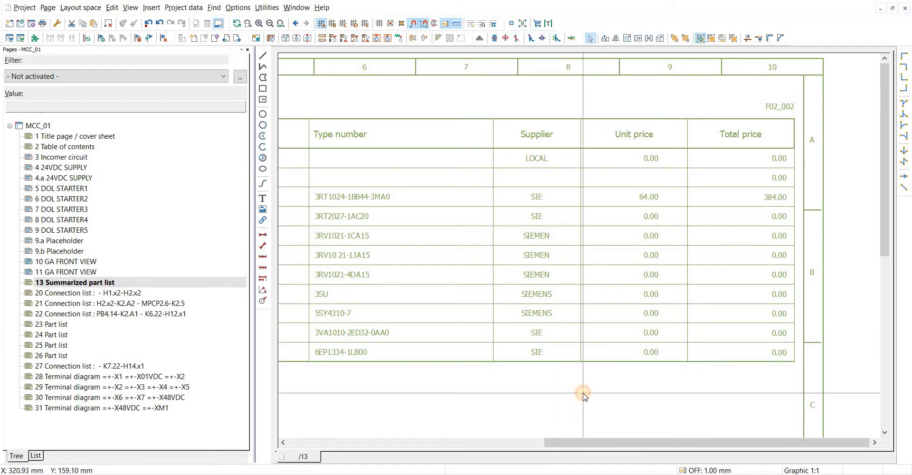
scroll(583, 396, "down", 3)
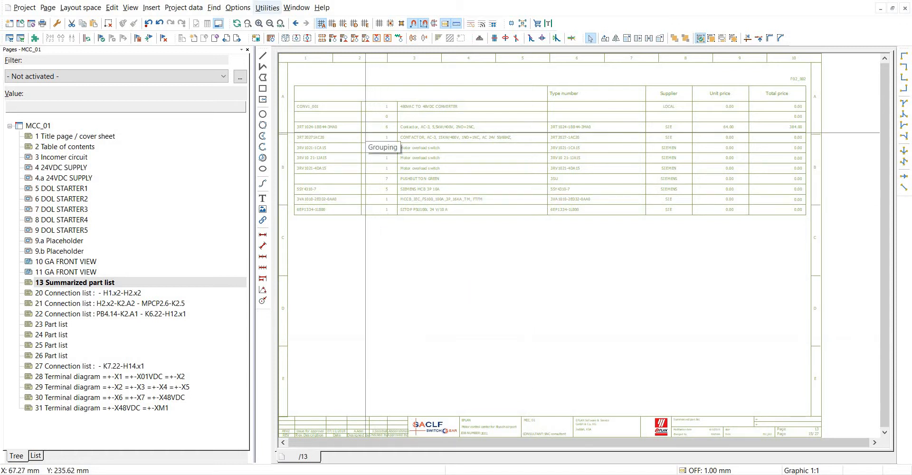
Open parts management and examine the general data fields of part CONV1, including its designations
left_click(267, 8)
mouse_move(276, 125)
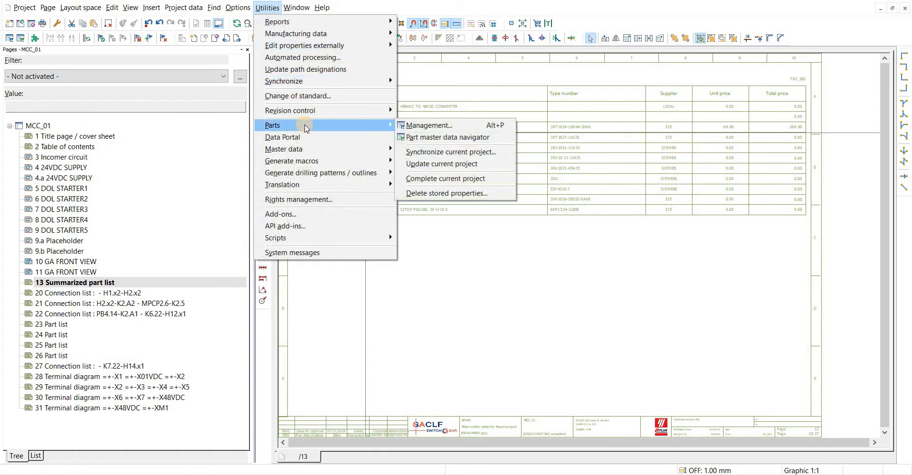
left_click(437, 126)
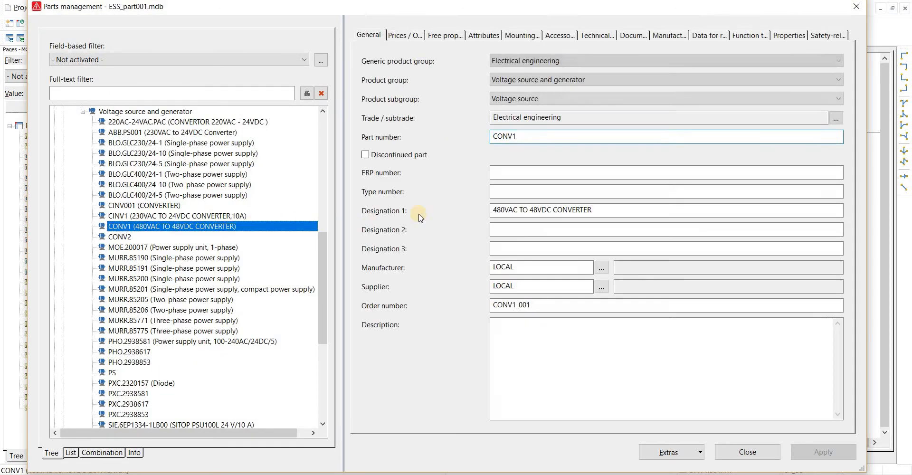
left_click(505, 249)
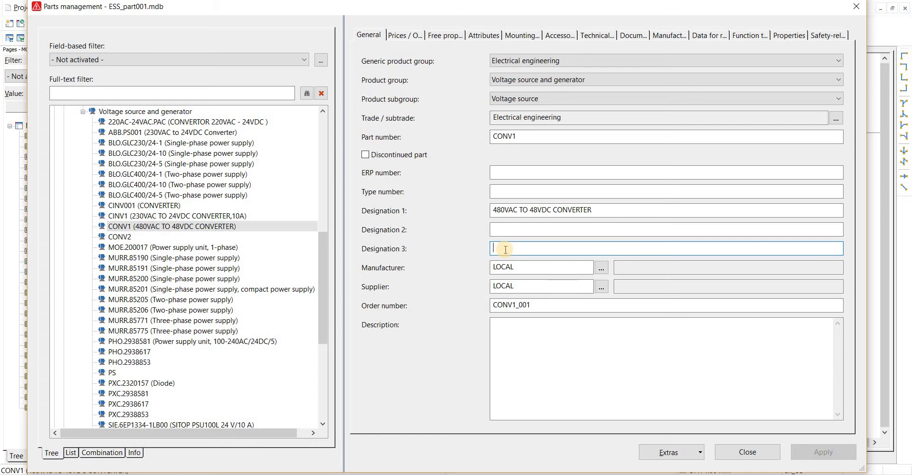
Examine the description and value fields in the free properties of part CONV1, and return to the parts list page
left_click(438, 38)
left_click(433, 100)
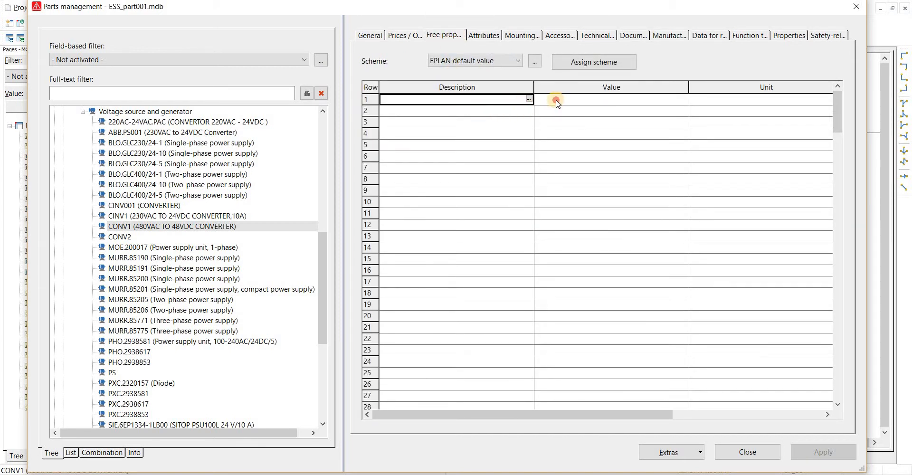
left_click(563, 101)
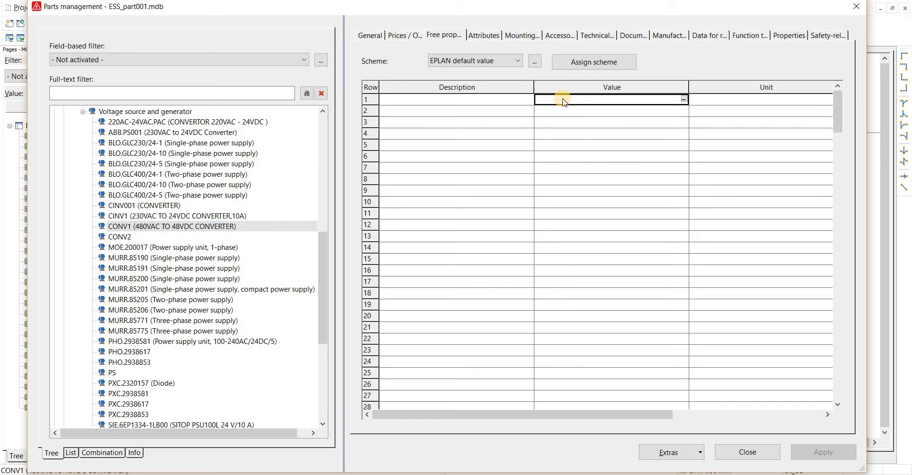
left_click(419, 103)
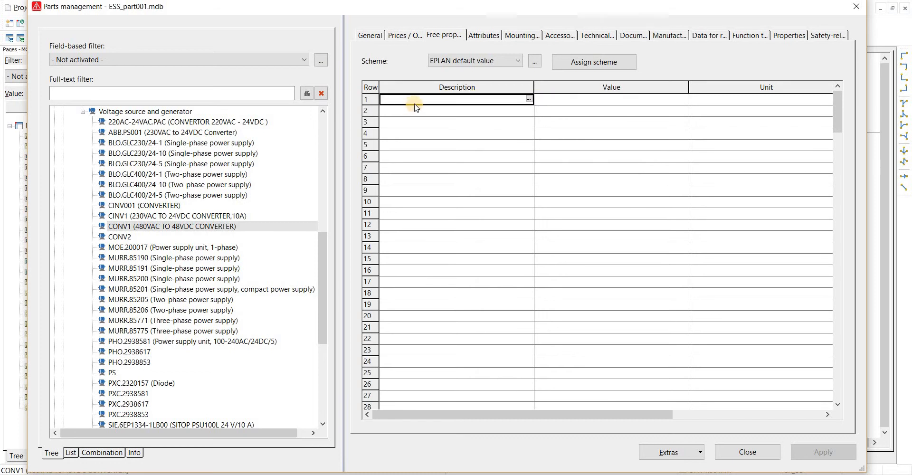
left_click(558, 101)
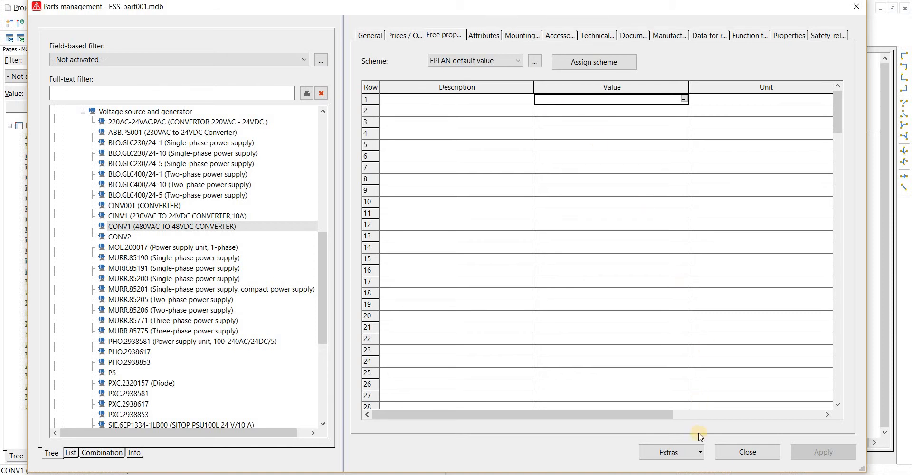
left_click(740, 452)
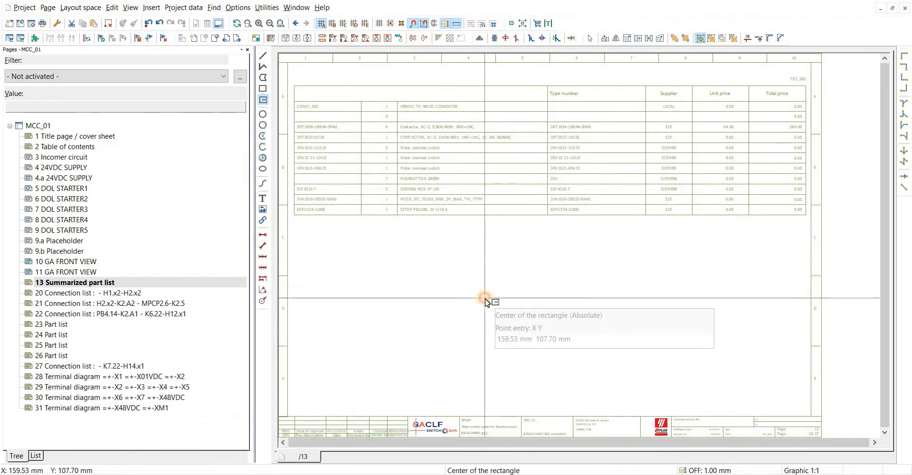
key("Escape")
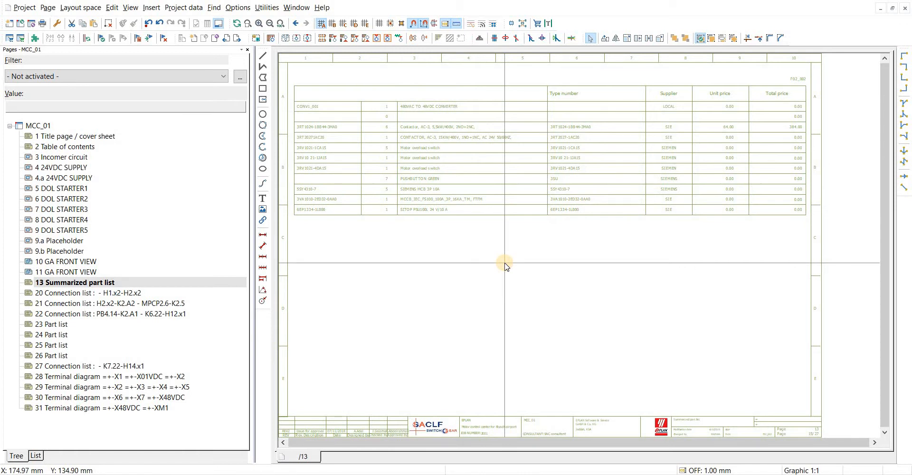
Copy the summarized parts list form F02_002 to a new form named saclf
left_click(268, 8)
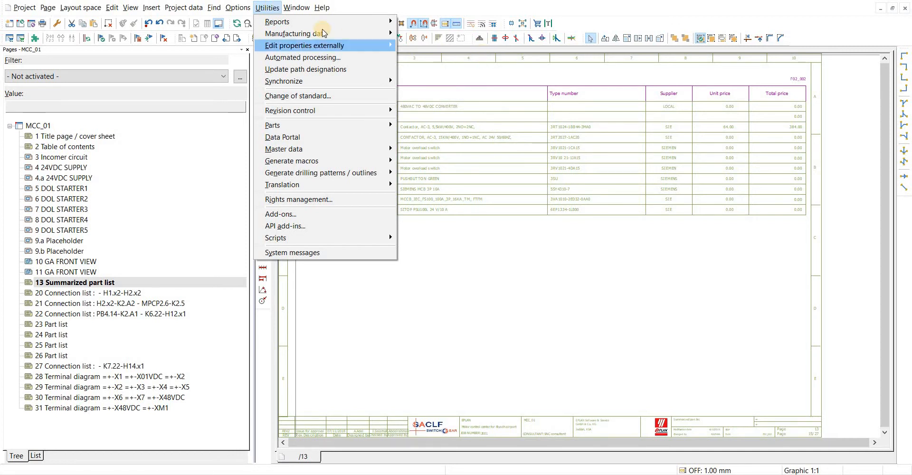
mouse_move(291, 149)
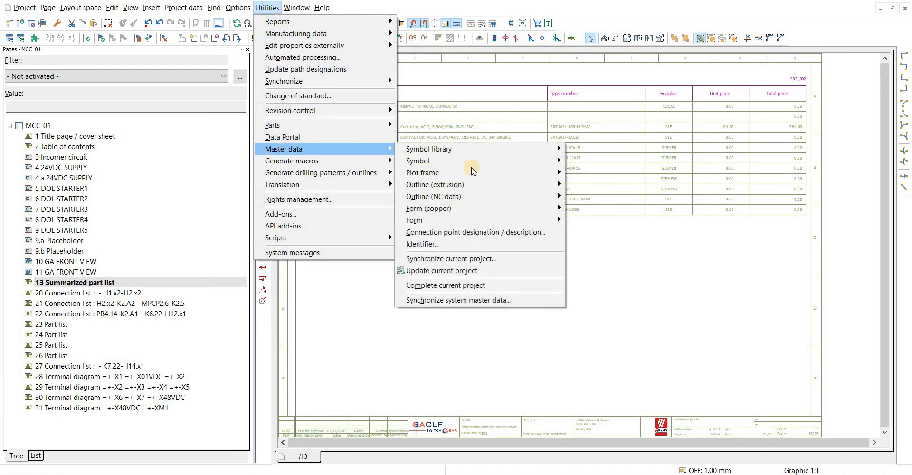
mouse_move(418, 222)
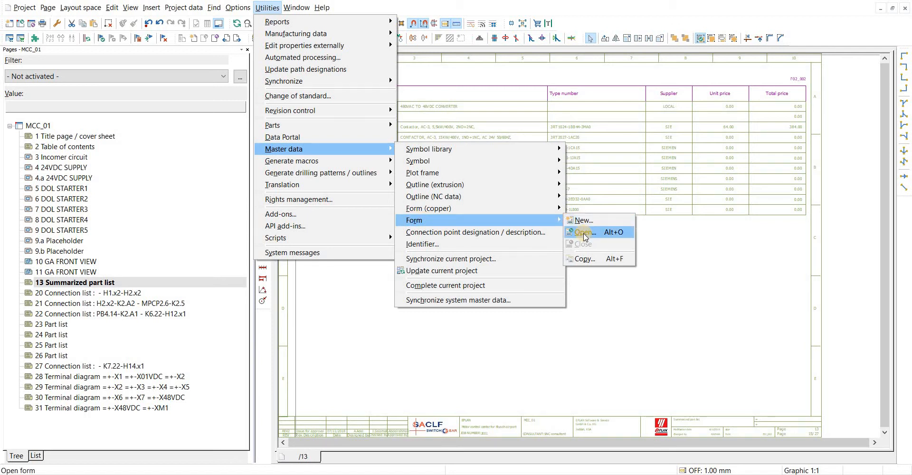
left_click(586, 258)
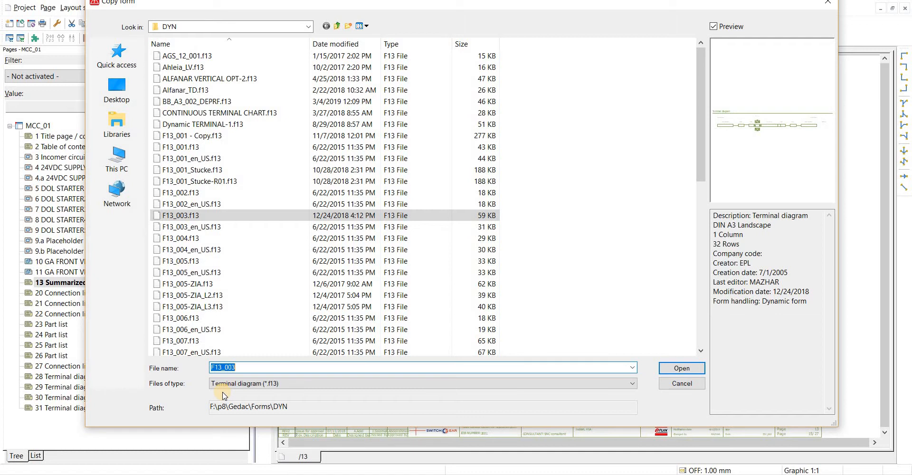
left_click(228, 386)
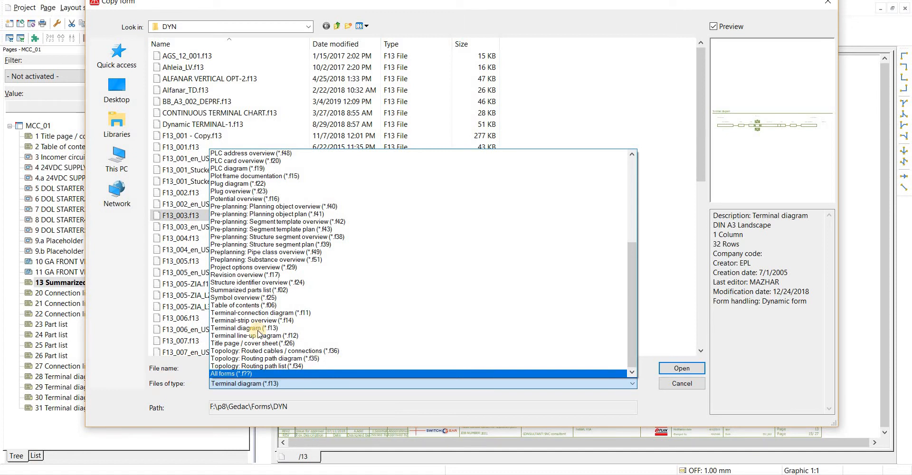
key("s")
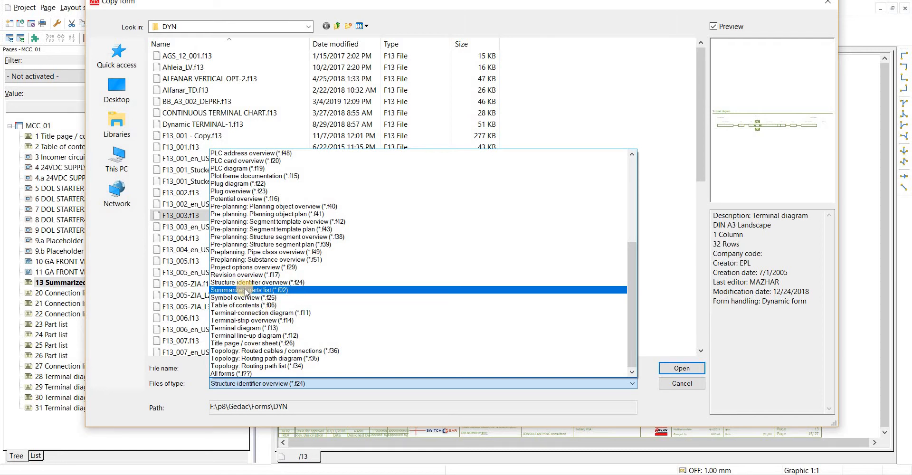
left_click(246, 290)
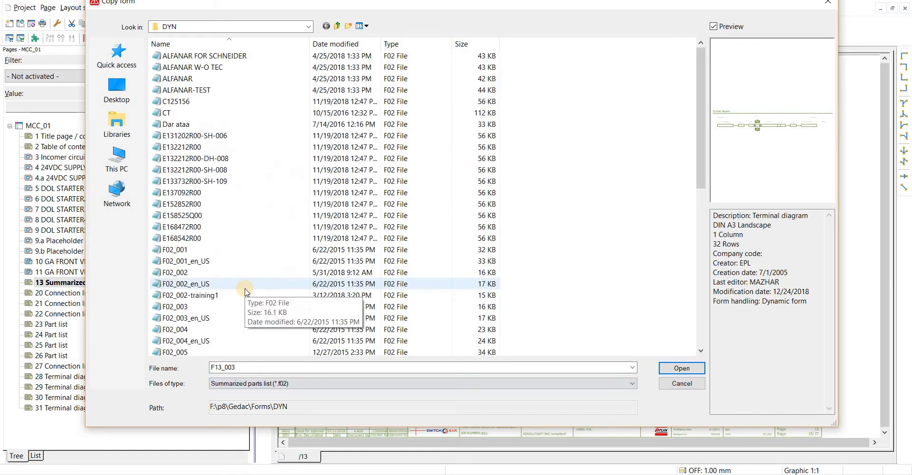
left_click(172, 273)
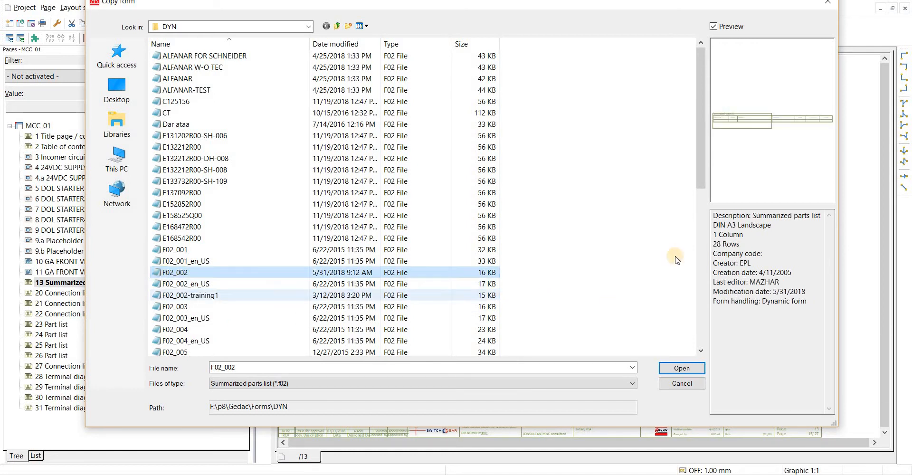
left_click(683, 369)
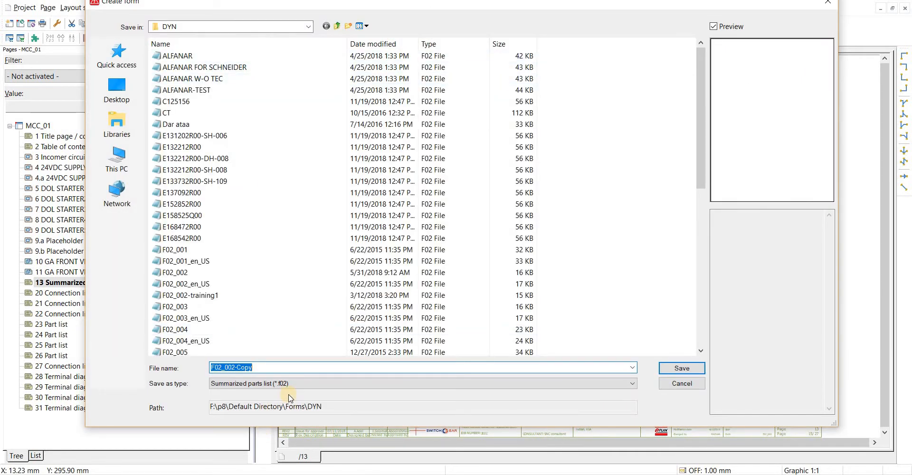
type("saclf")
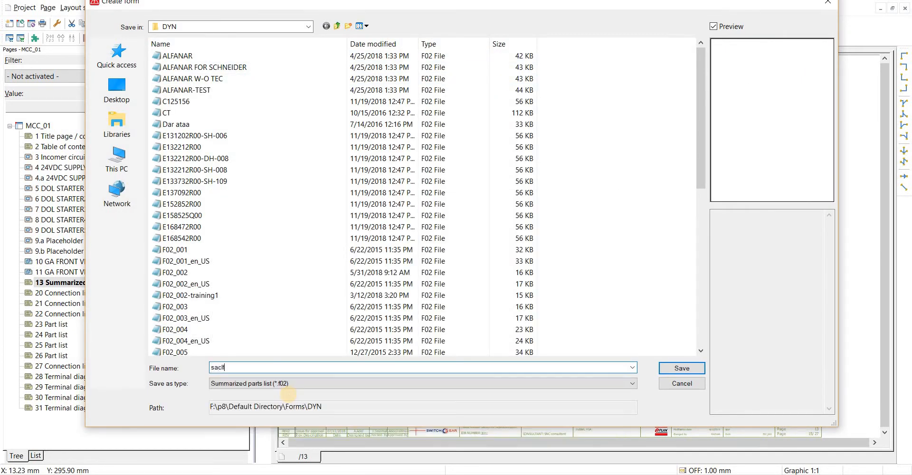
key("Return")
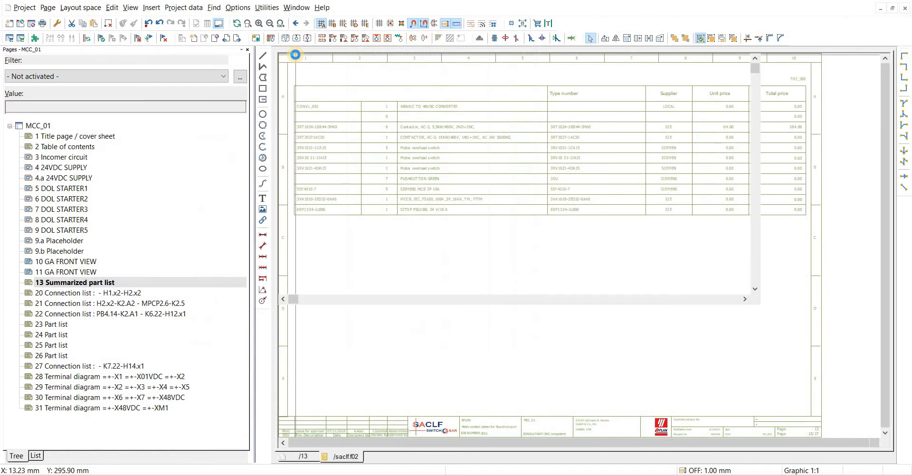
Examine the table header, data area and data footer of the new saclf form
scroll(458, 163, "down", 2)
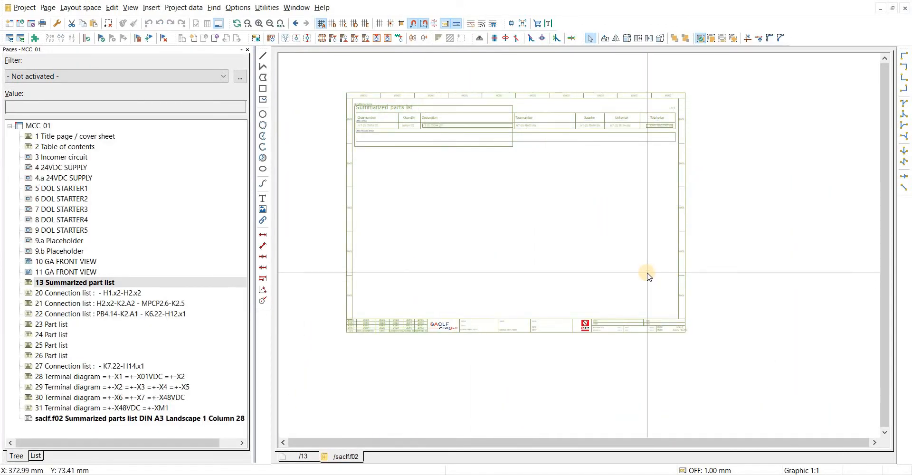
left_click_drag(280, 82, 817, 236)
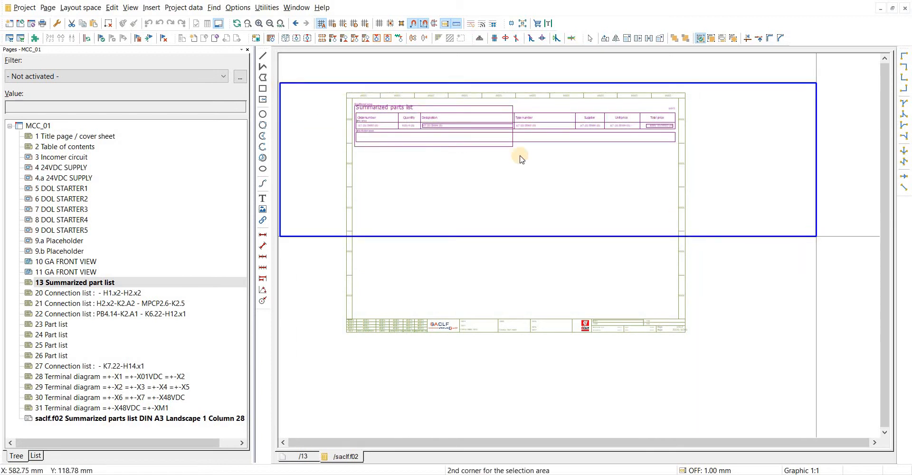
scroll(520, 155, "up", 8)
scroll(547, 240, "down", 7)
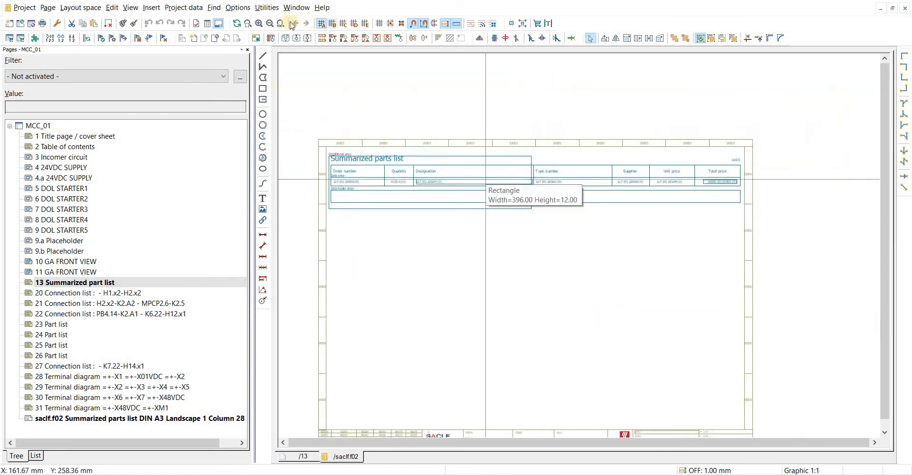
Open the static form F02_001 and compare its table layout with that of the dynamic form saclf
left_click(267, 7)
mouse_move(290, 21)
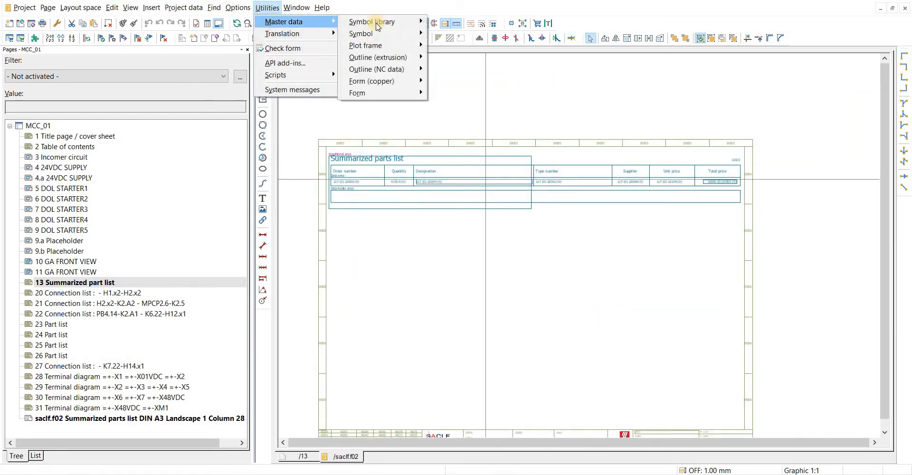
mouse_move(387, 93)
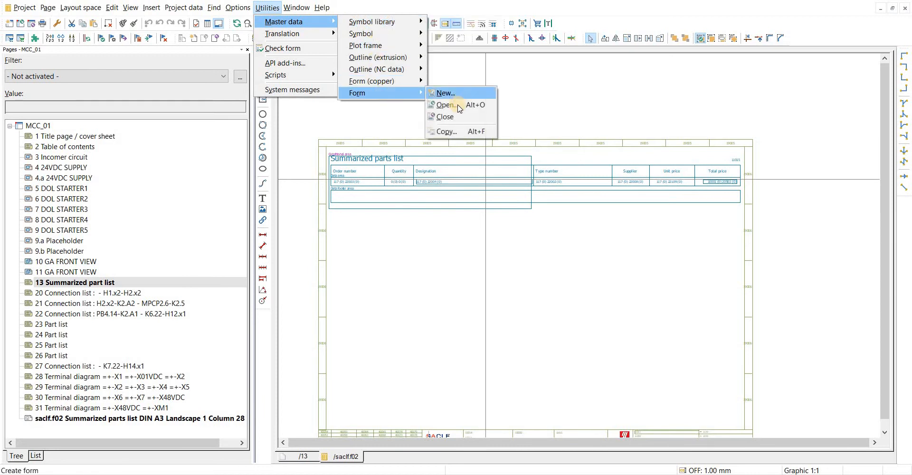
left_click(446, 105)
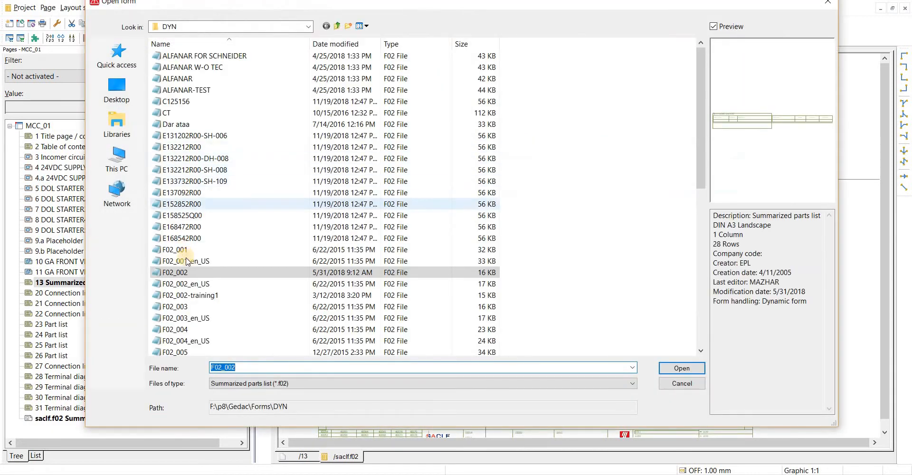
left_click(180, 249)
left_click(683, 369)
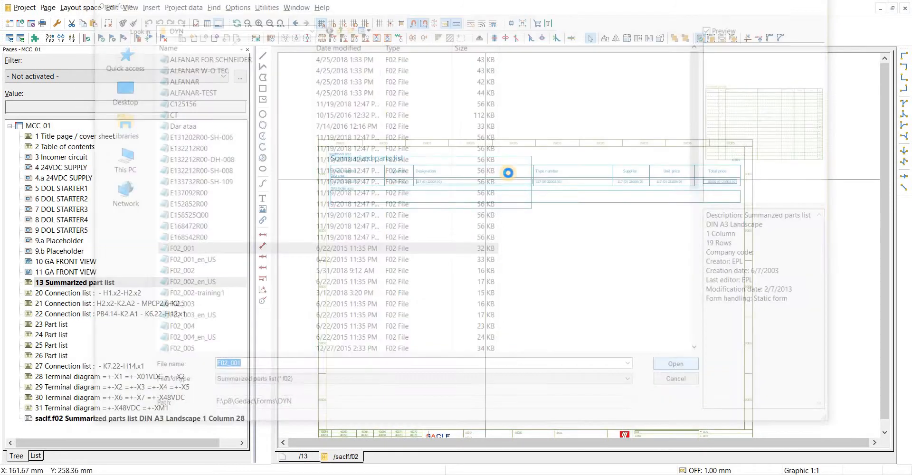
left_click(338, 457)
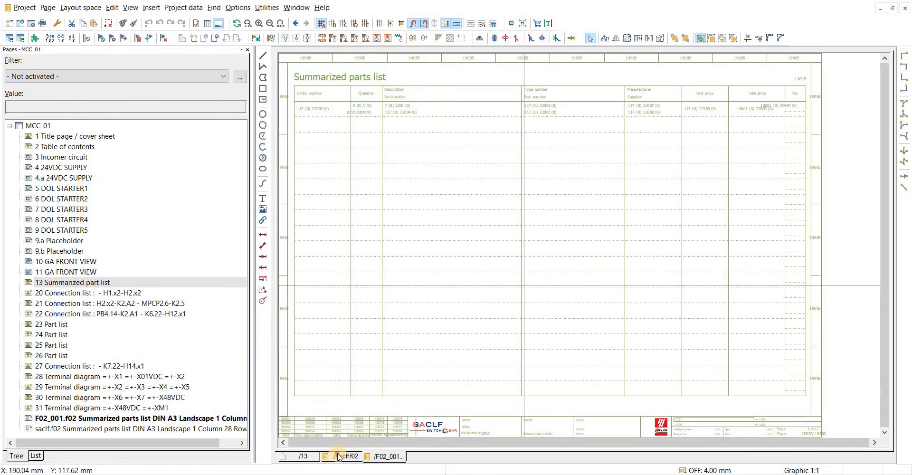
left_click(385, 457)
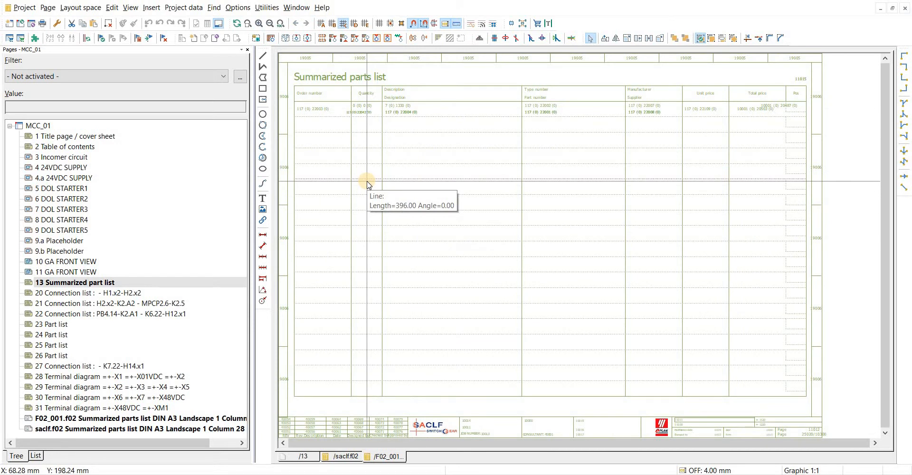
left_click(338, 456)
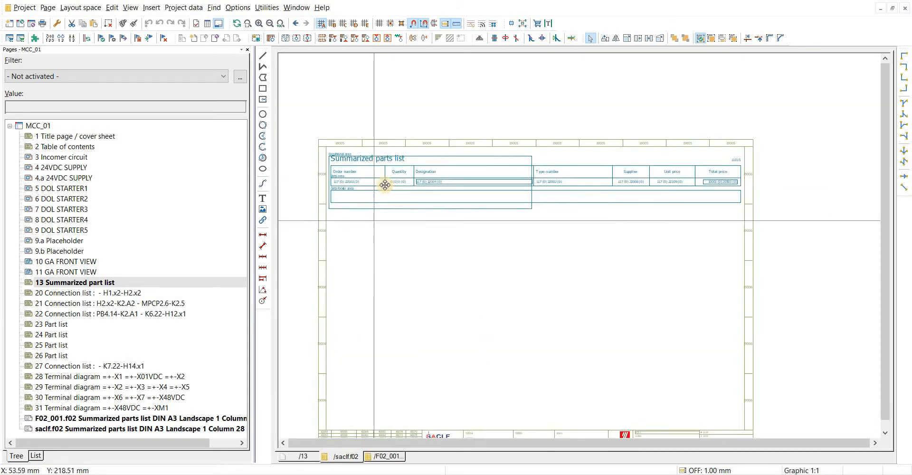
left_click_drag(305, 132, 793, 230)
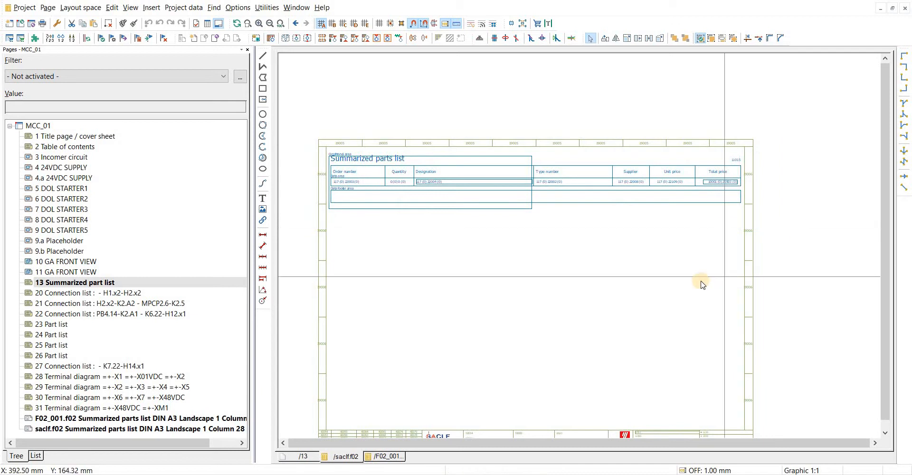
key("alt+3")
Close form F02_001 and return to the saclf.f02 form for editing
left_click(904, 6)
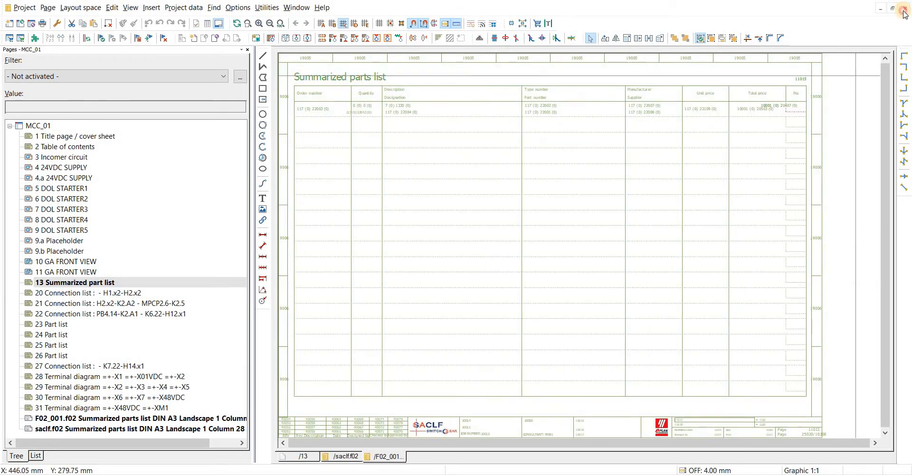
left_click(904, 11)
left_click(354, 456)
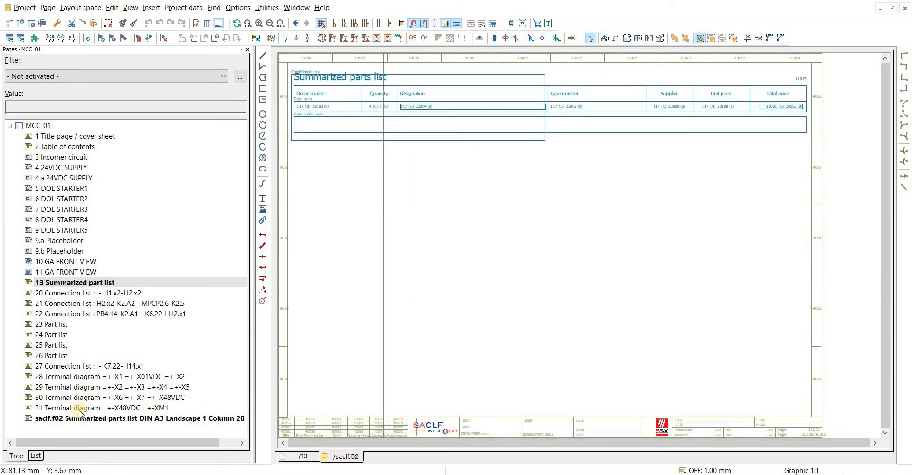
left_click(53, 419)
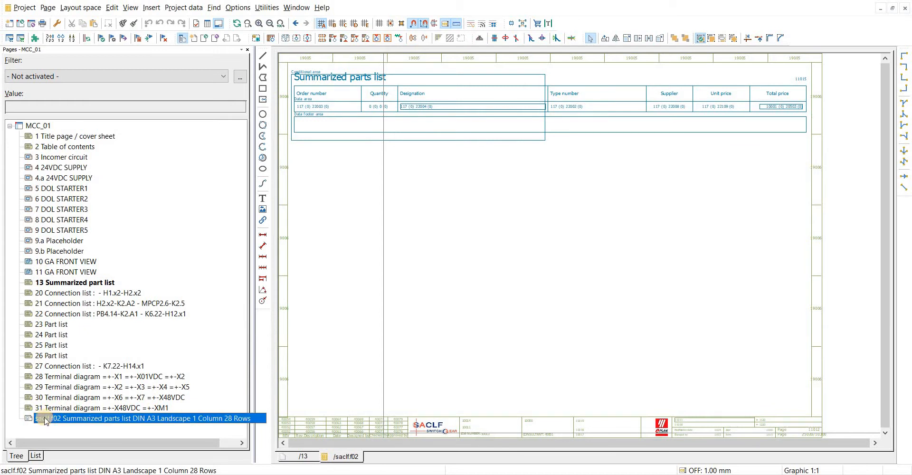
left_click(641, 254)
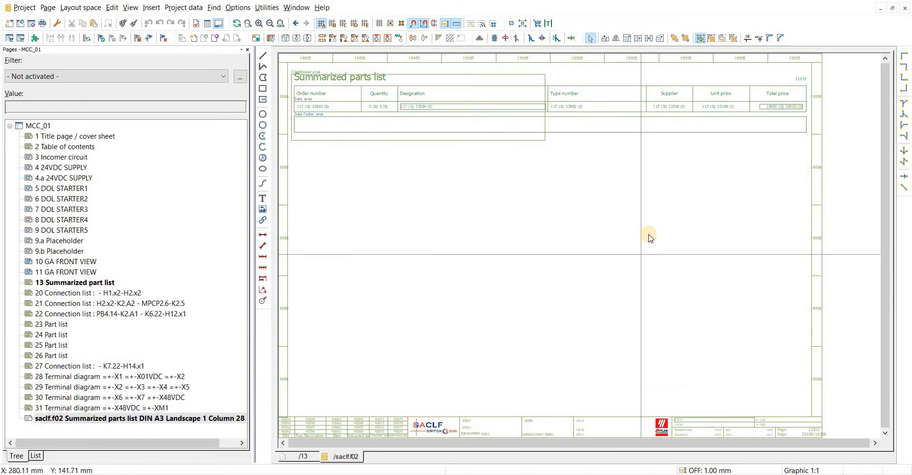
Try to delete the Unit price and Total price columns together with their placeholder texts from the form
scroll(711, 216, "up", 5)
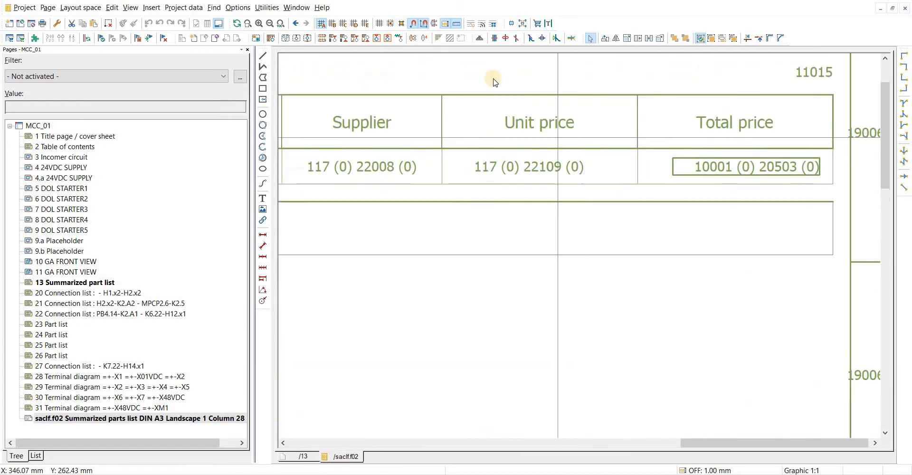
scroll(502, 177, "up", 2)
left_click_drag(464, 159, 771, 365)
key("Delete")
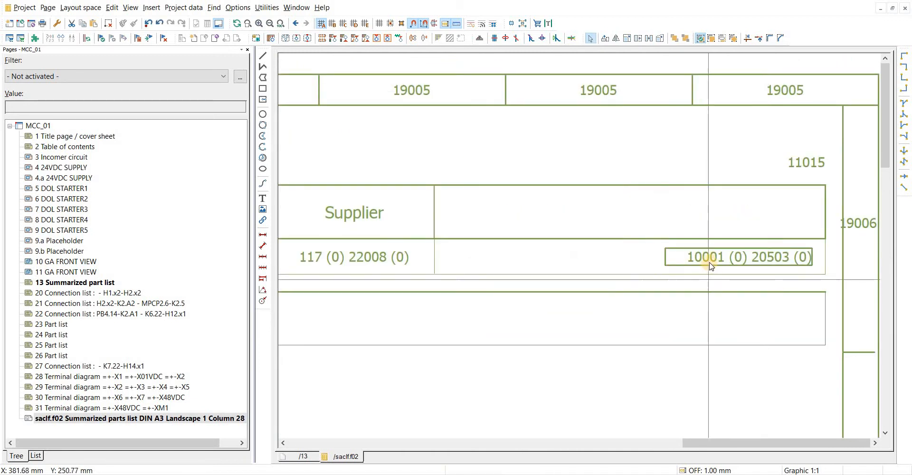
left_click(709, 262)
key("Delete")
scroll(566, 252, "down", 2)
scroll(565, 252, "up", 4)
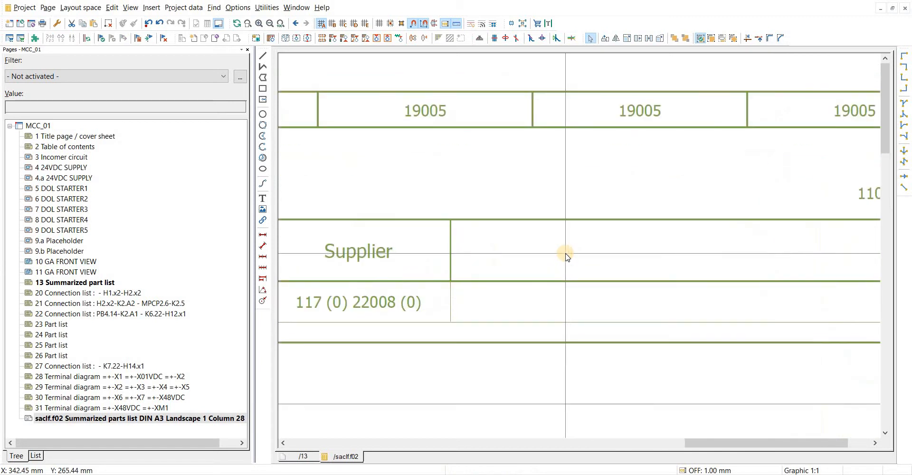
Undo the deletions in the Unit price and Total price columns
key("ctrl+z")
scroll(575, 285, "down", 2)
key("ctrl+z")
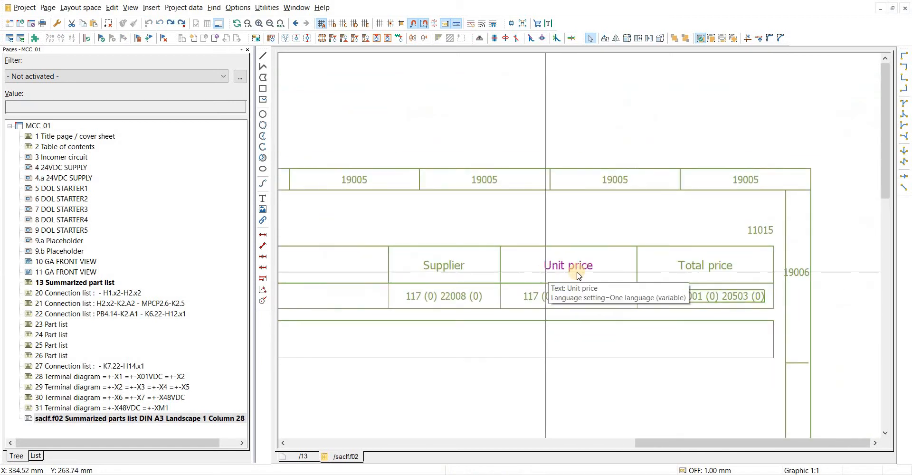
Change the Unit price column heading to "Country of origin"
scroll(580, 275, "up", 3)
double_click(581, 267)
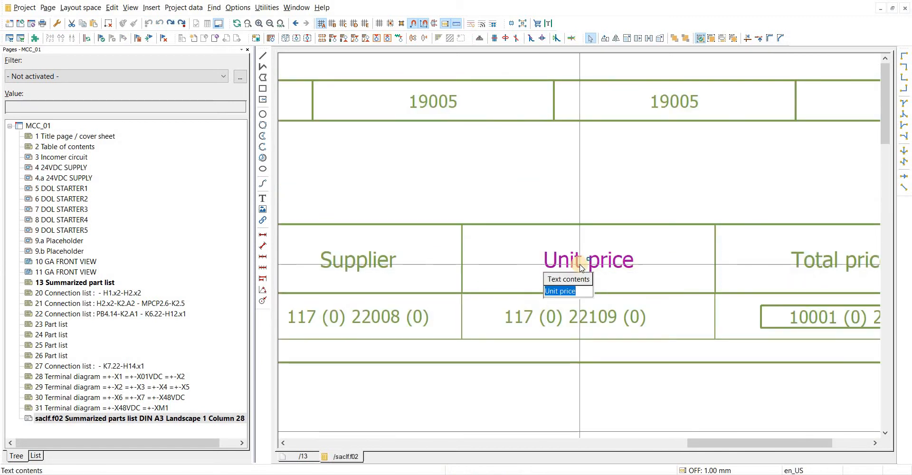
type("CO")
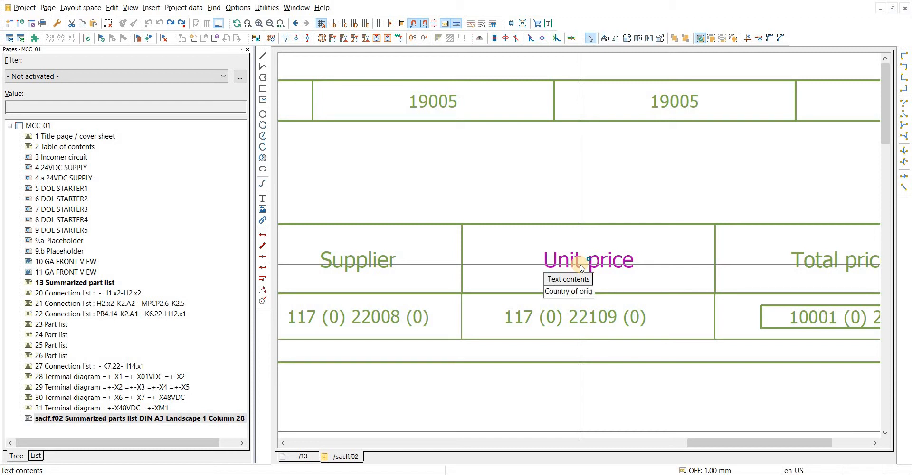
key("Return")
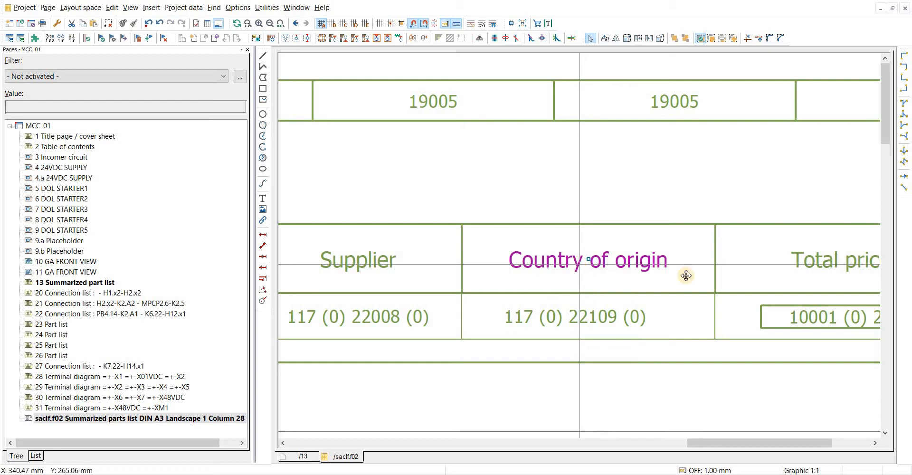
Delete the Total price heading, its column divider lines and its boxed placeholder text from the form
middle_click_drag(693, 276, 472, 226)
scroll(480, 216, "down", 2)
left_click_drag(473, 179, 612, 340)
key("Delete")
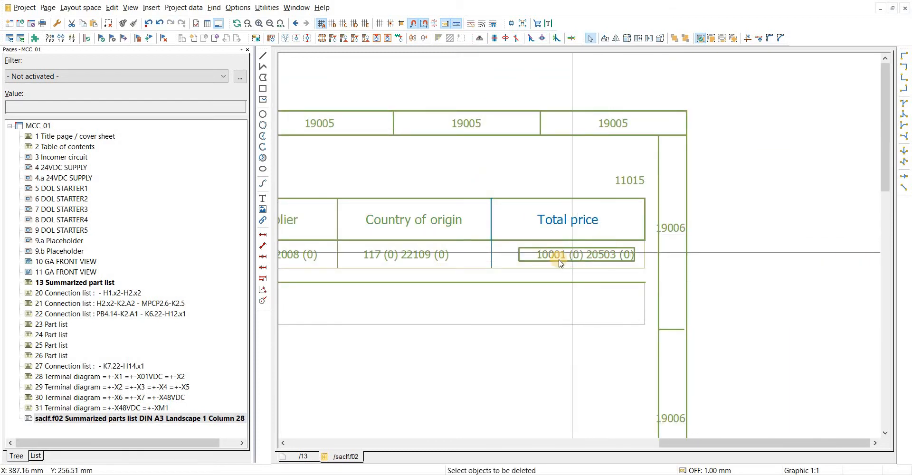
left_click(559, 258)
key("Delete")
middle_click_drag(651, 215, 572, 215)
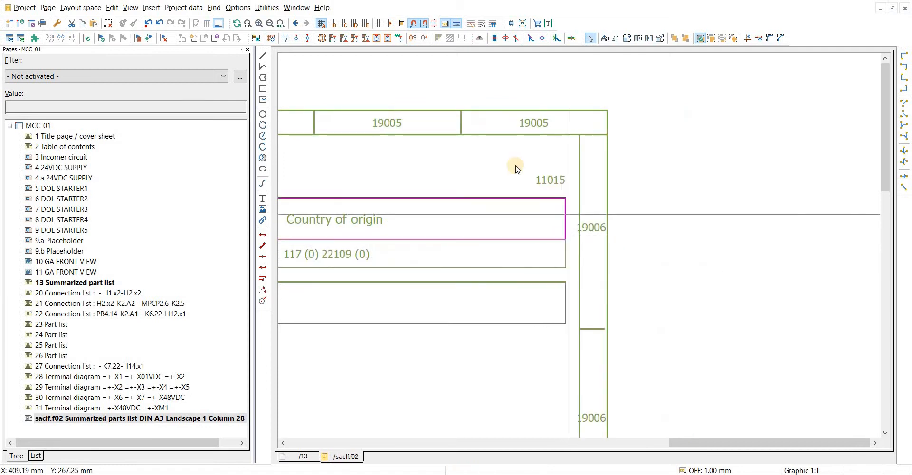
left_click_drag(528, 166, 577, 187)
scroll(550, 182, "up", 3)
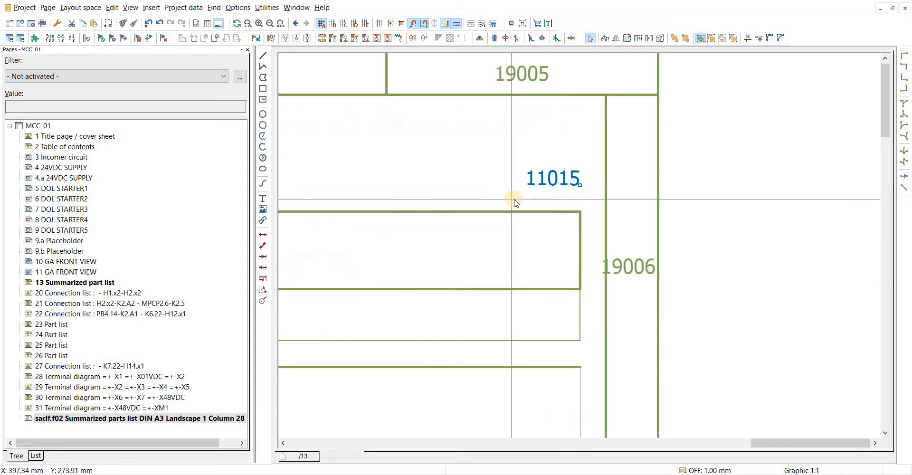
left_click(515, 199)
scroll(524, 200, "down", 3)
scroll(525, 203, "down", 2)
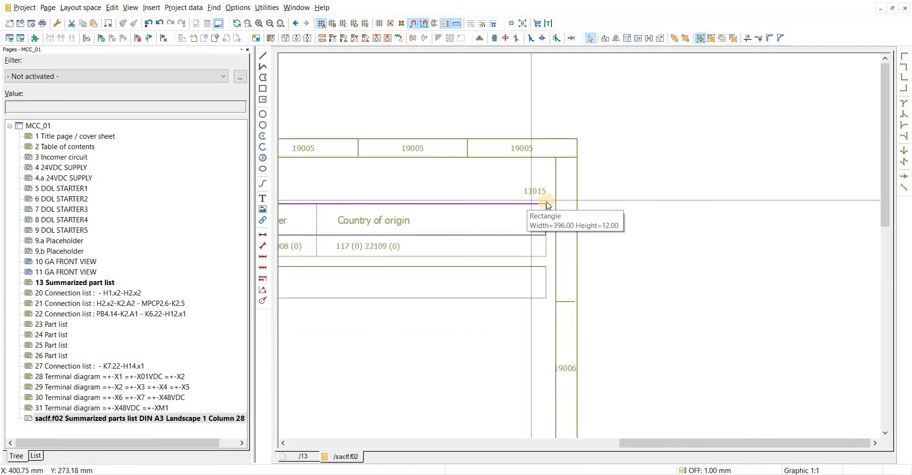
scroll(542, 205, "up", 2)
scroll(541, 201, "up", 3)
mouse_move(541, 201)
left_mouse_down()
mouse_move(565, 363)
mouse_move(548, 421)
left_mouse_up()
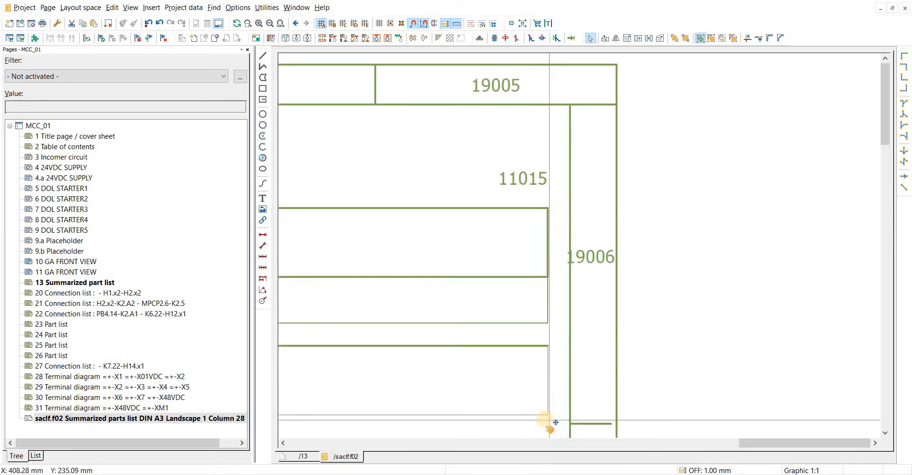
scroll(546, 408, "down", 2)
scroll(527, 366, "down", 2)
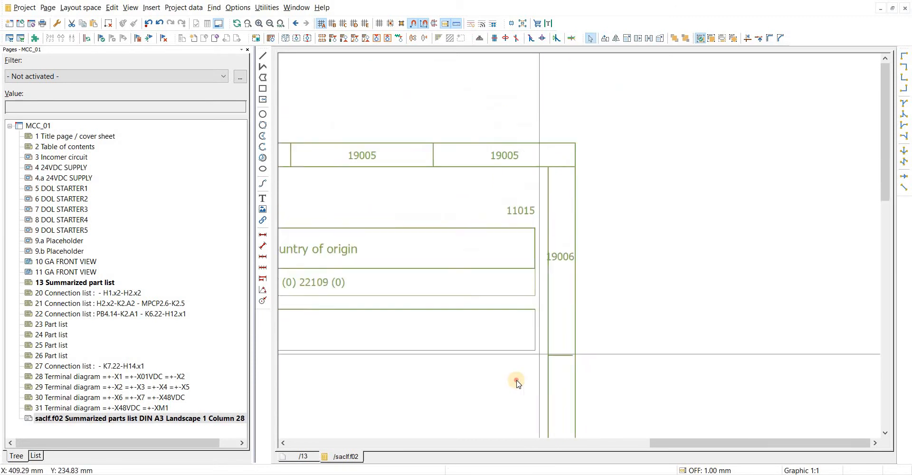
Stretch the right ends of the heading frame and table lines inward by about 48 mm to the Country of origin column's edge
left_click(112, 8)
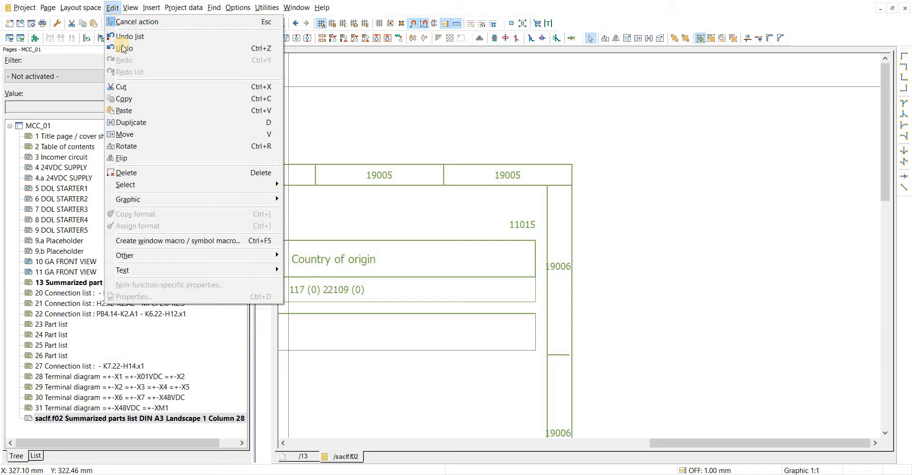
mouse_move(149, 203)
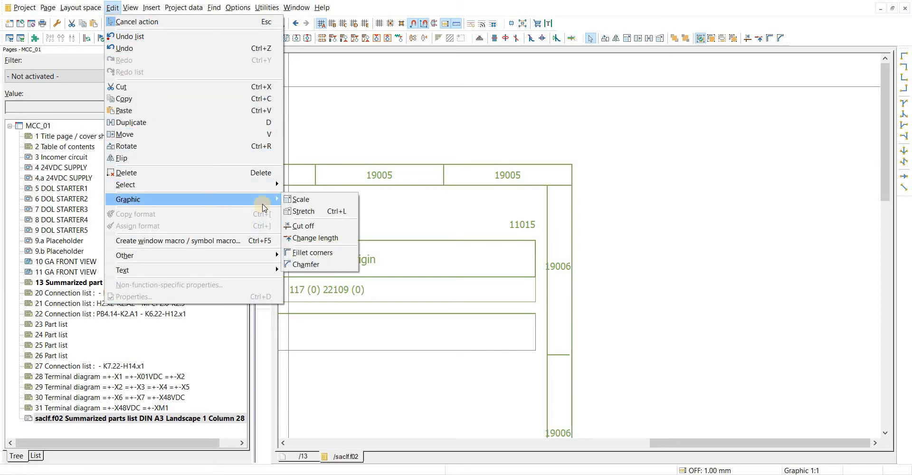
left_click(304, 212)
scroll(527, 238, "up", 3)
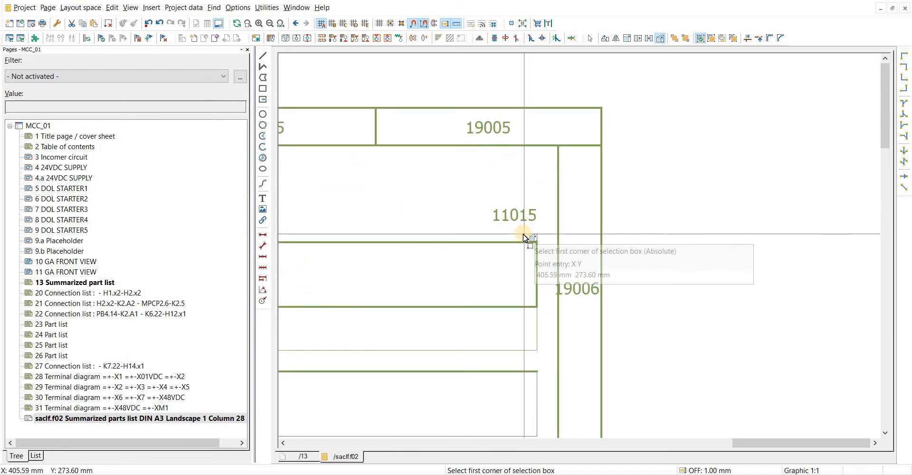
scroll(524, 236, "down", 1)
left_click(521, 232)
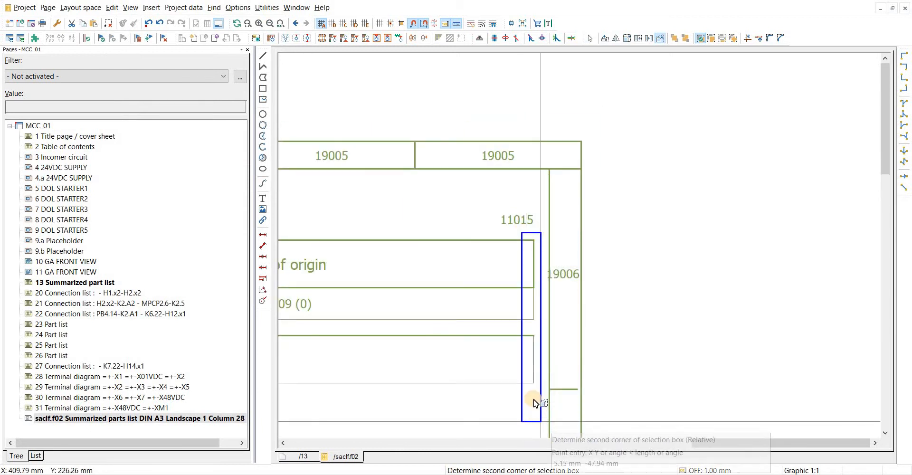
left_click(534, 403)
left_click(533, 383)
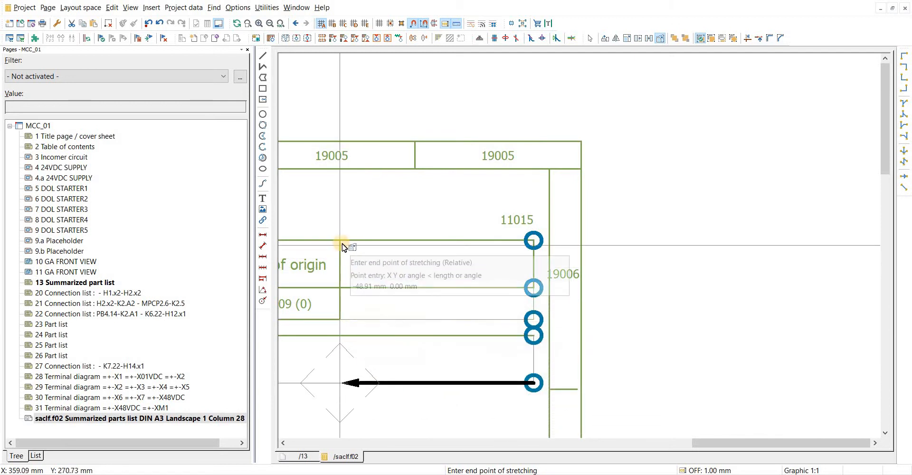
left_click(342, 383)
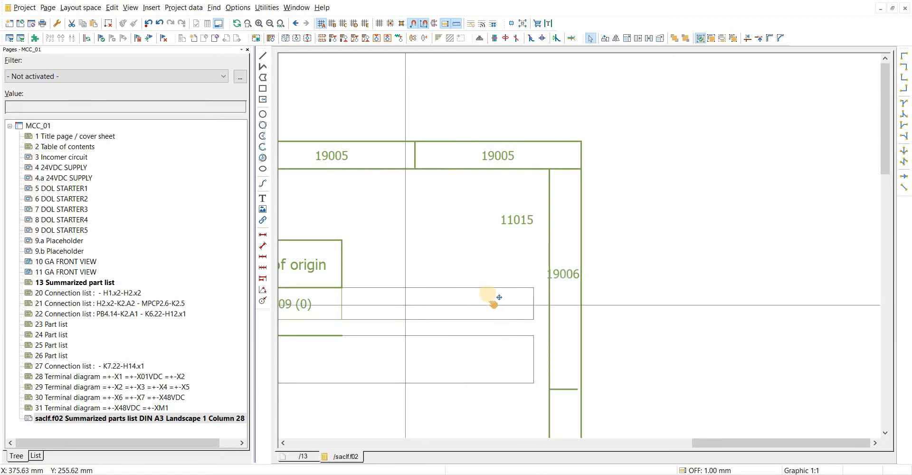
Turn on grid snapping and shorten the data area box so it ends at the Country of origin column's right edge
middle_click_drag(489, 294, 495, 292)
scroll(522, 304, "up", 1)
scroll(526, 301, "down", 1)
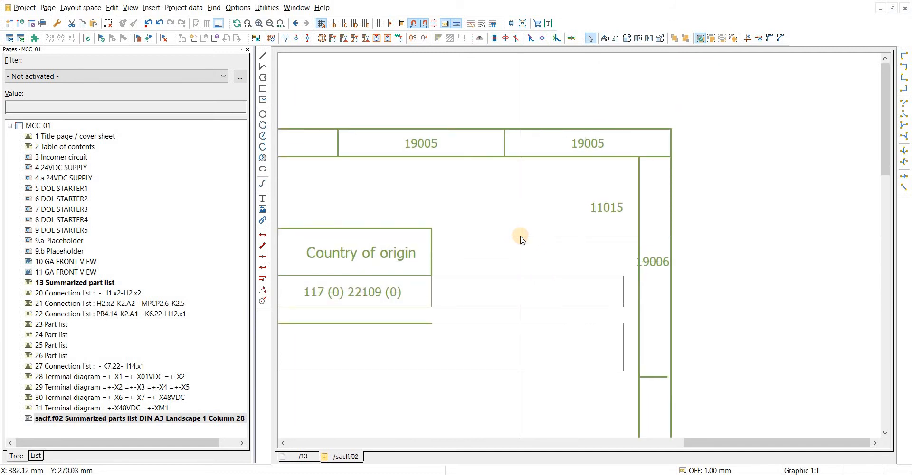
left_click(391, 24)
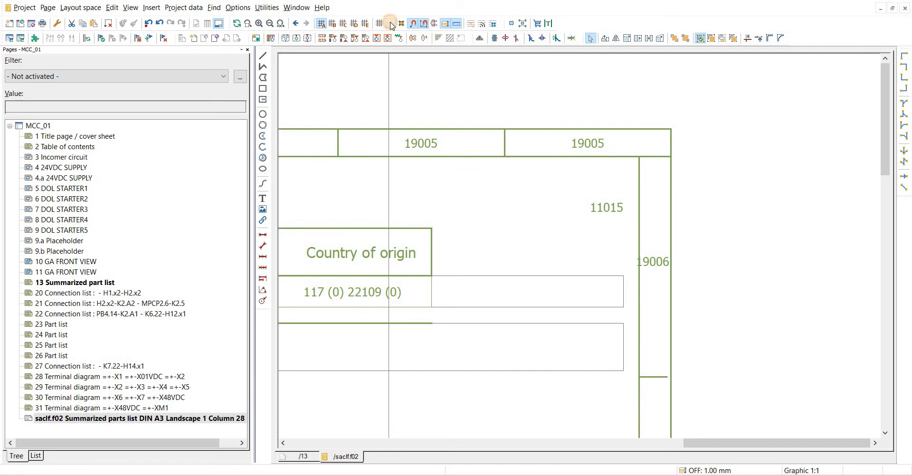
left_click(624, 285)
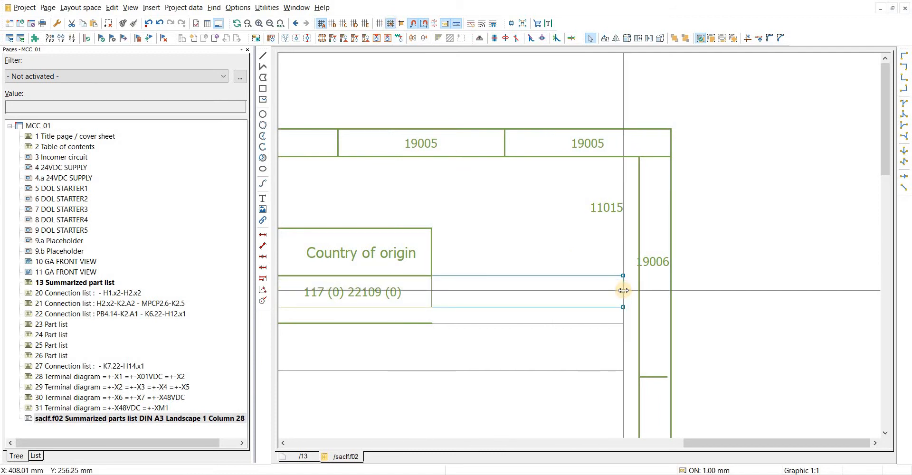
left_click(623, 291)
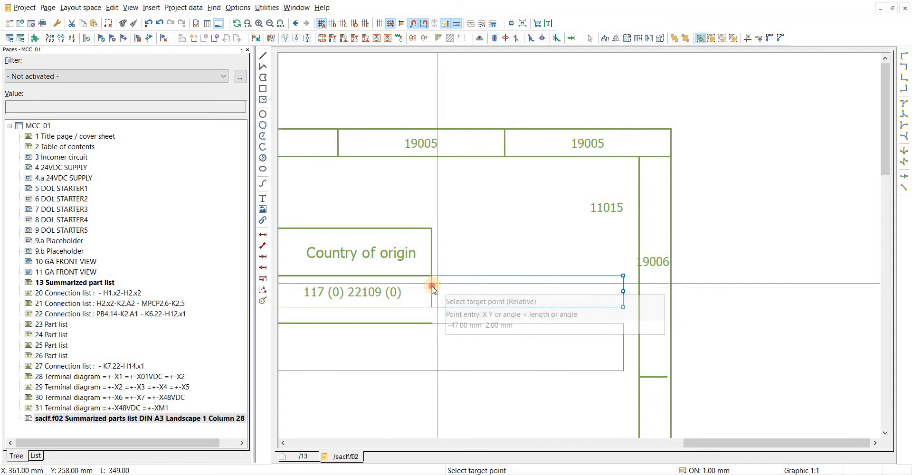
left_click(475, 303)
scroll(476, 289, "down", 4)
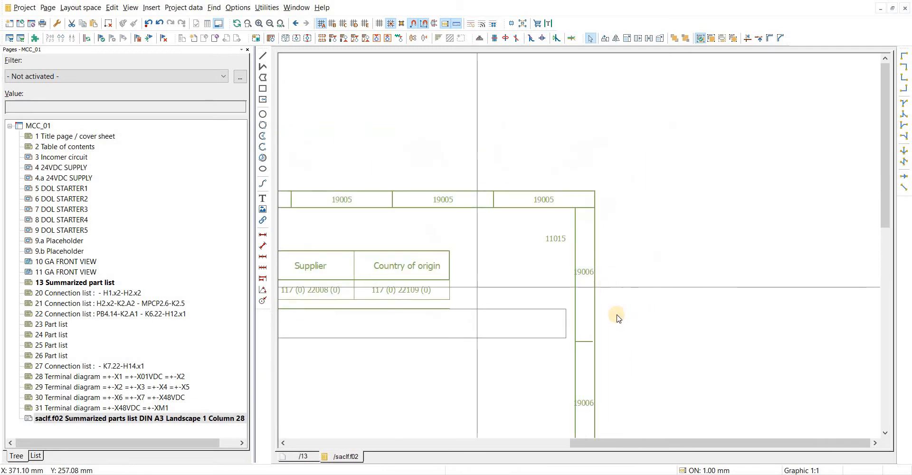
Shorten the data footer area box to align with the right edge of the Country of origin column
scroll(635, 316, "up", 4)
left_click(757, 307)
left_click(757, 305)
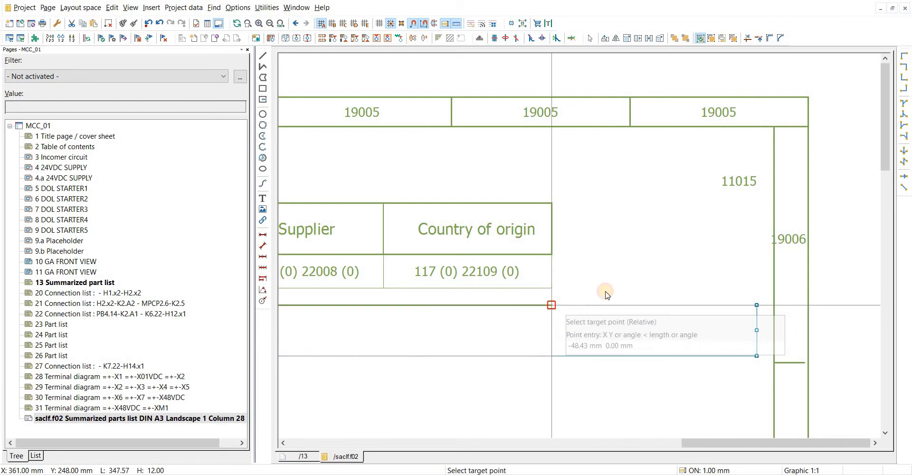
left_click(552, 306)
scroll(468, 251, "up", 4)
scroll(525, 262, "down", 4)
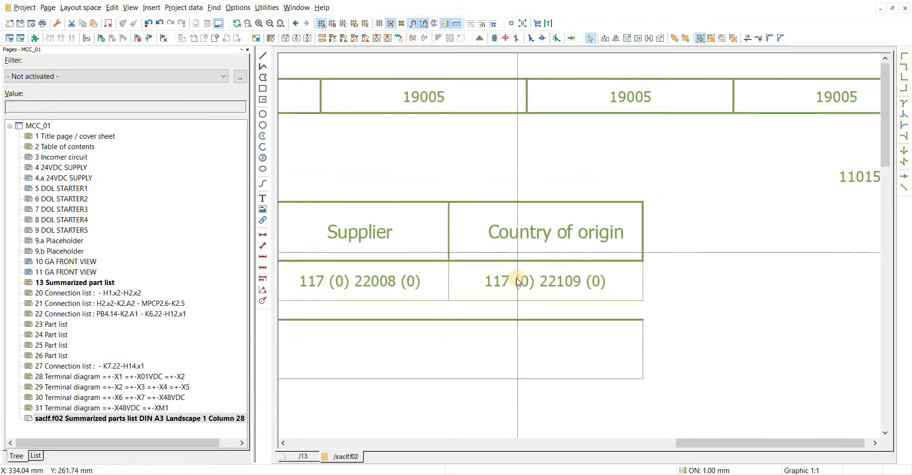
mouse_move(518, 281)
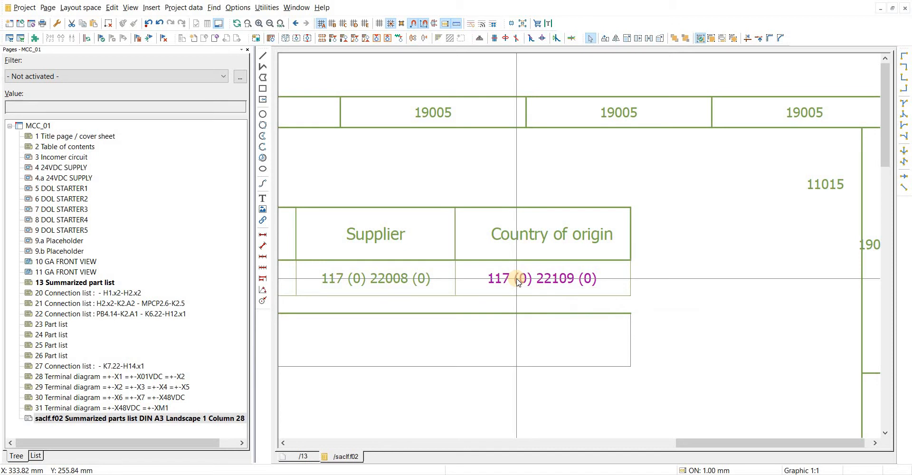
left_click(518, 281)
double_click(518, 281)
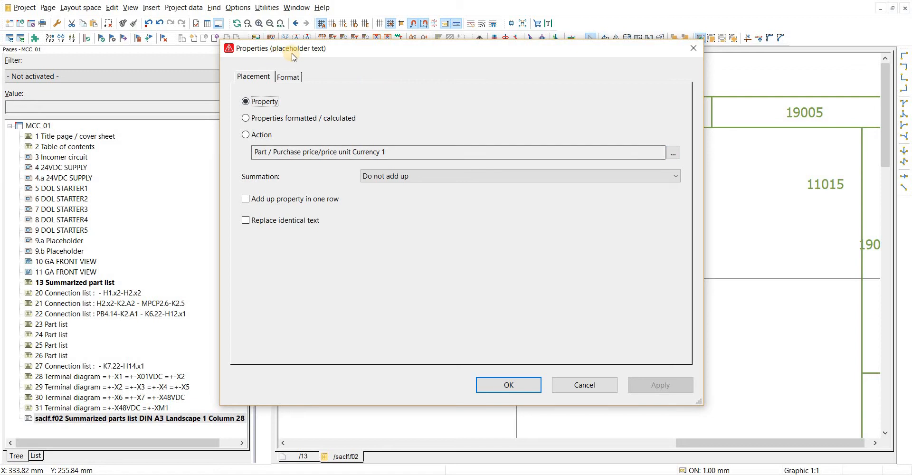
key("Escape")
scroll(478, 273, "up", 4)
left_click_drag(478, 268, 662, 309)
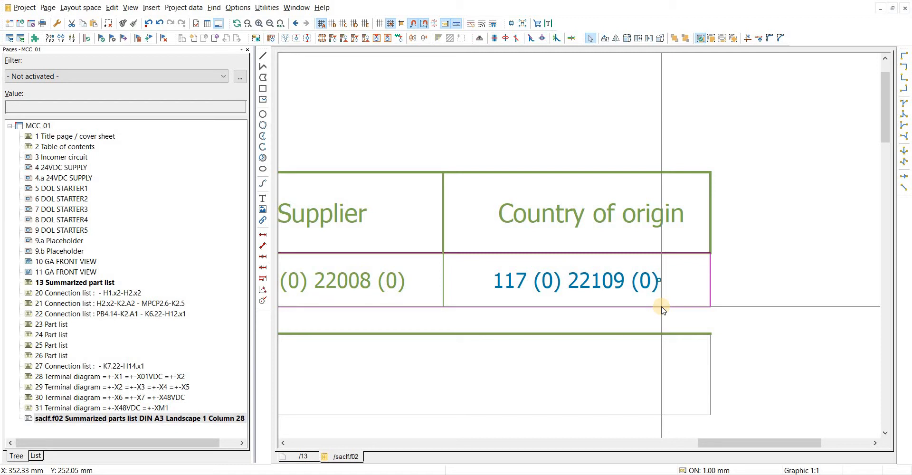
left_click(152, 7)
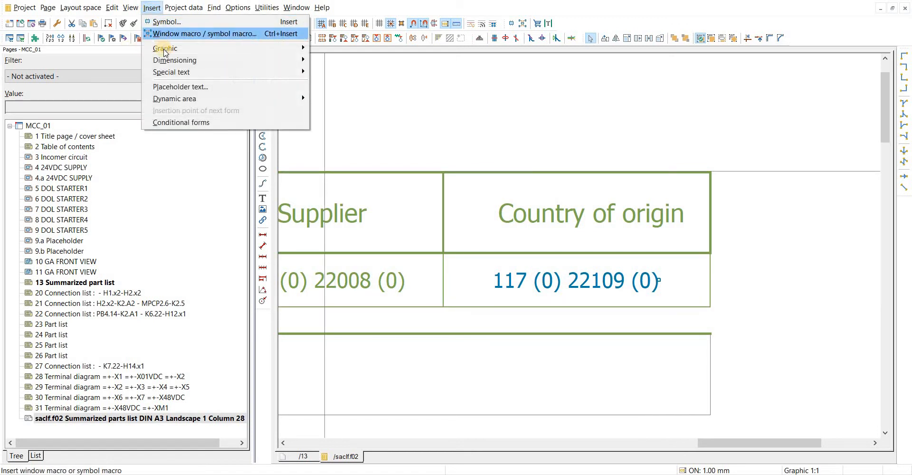
left_click(183, 87)
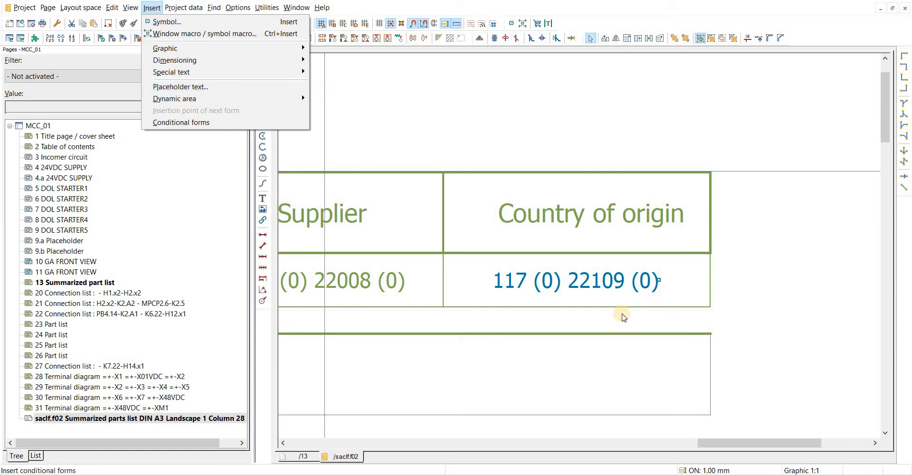
Change the property of the placeholder text under Country of origin to Part / Free properties: Value [1]
left_click(515, 283)
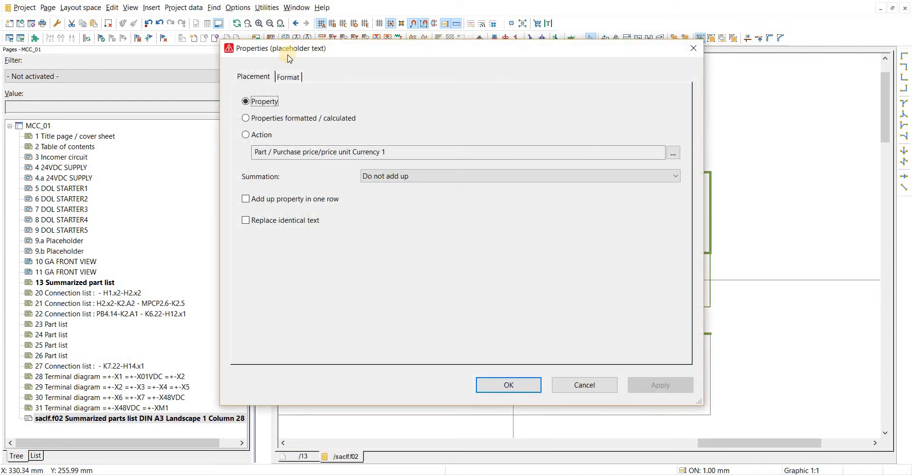
left_click(674, 153)
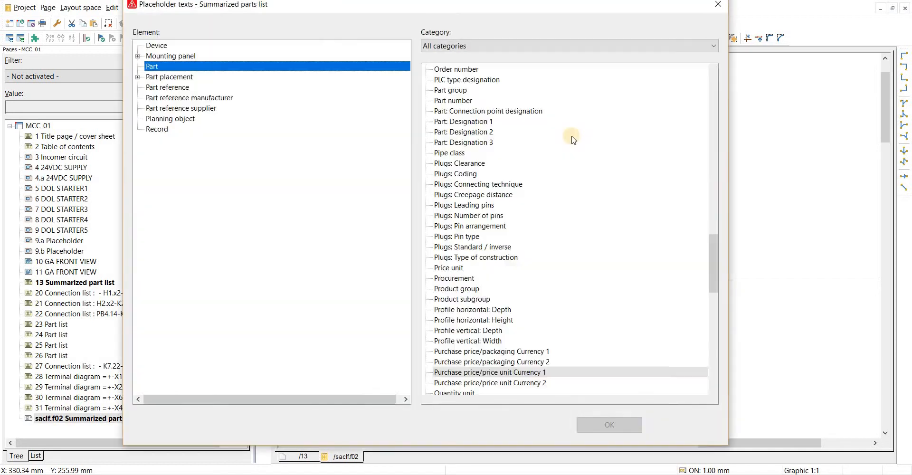
left_click(150, 66)
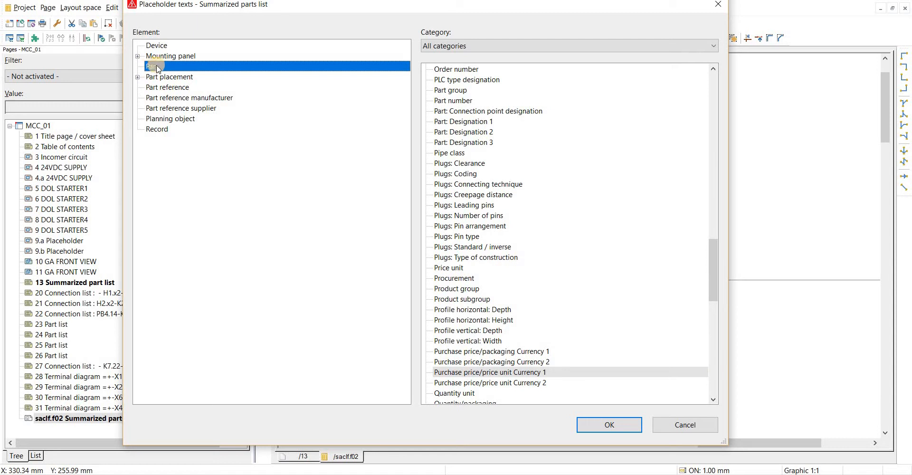
left_click(474, 152)
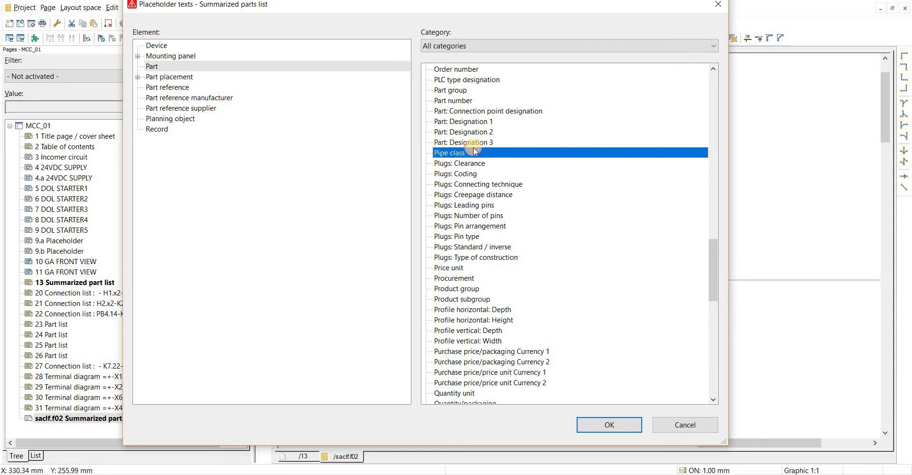
key("f")
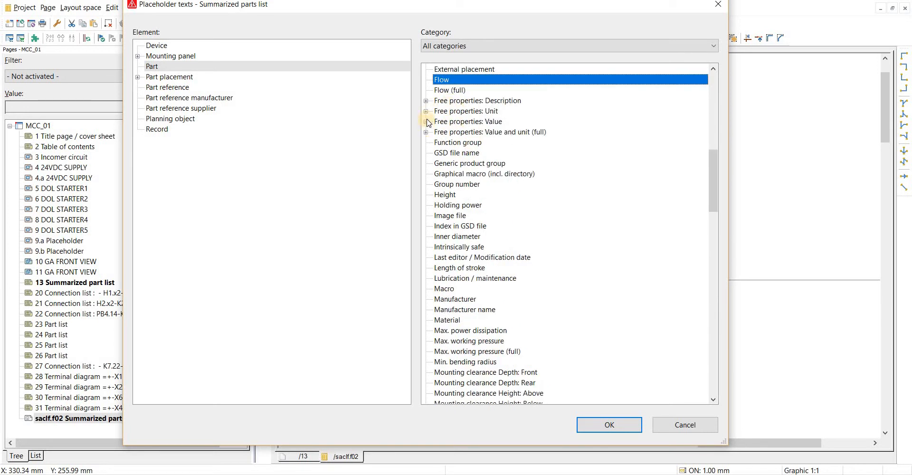
left_click(461, 103)
left_click(464, 112)
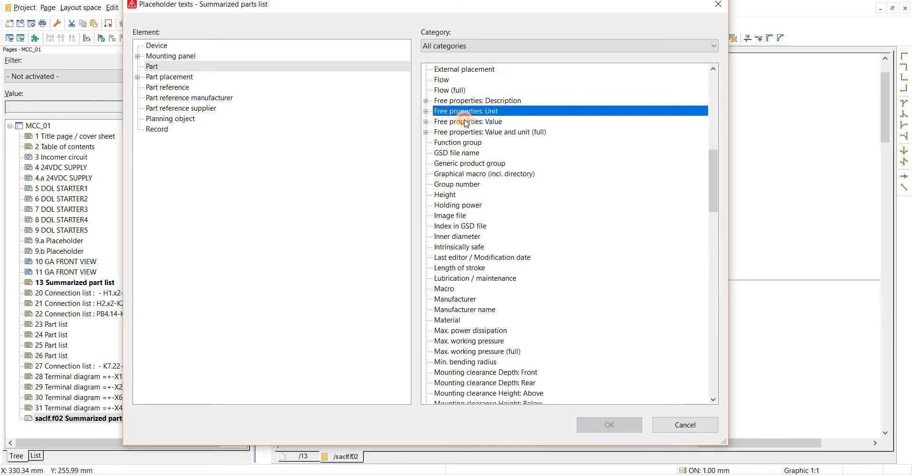
left_click(452, 121)
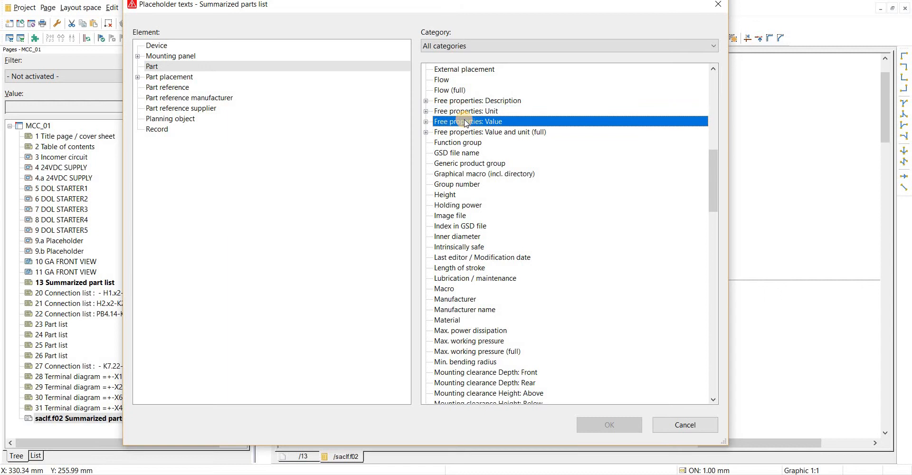
left_click(426, 122)
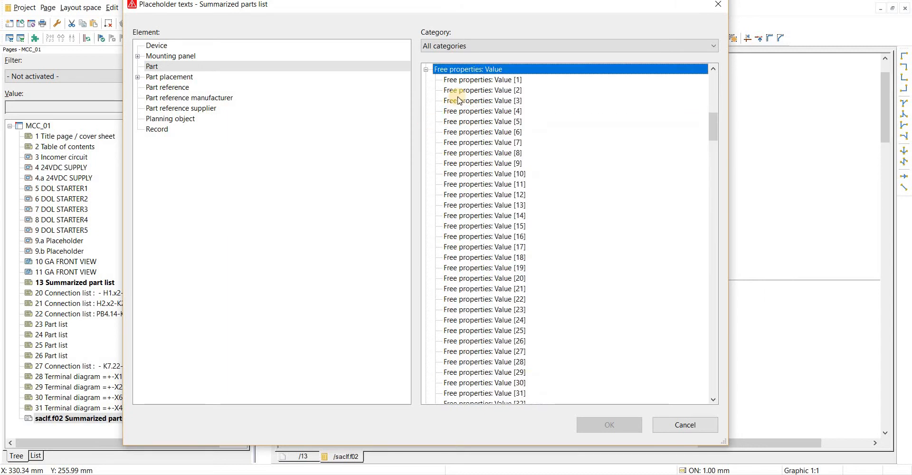
left_click(460, 80)
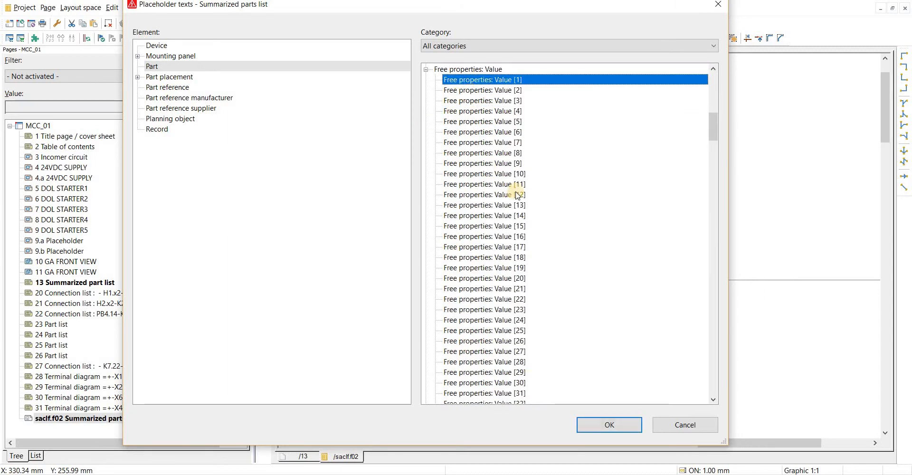
left_click(627, 424)
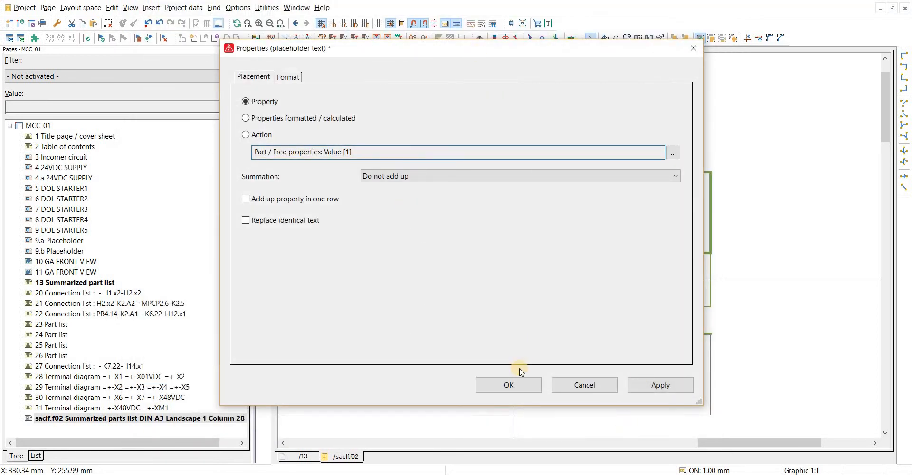
left_click(508, 388)
left_click(603, 380)
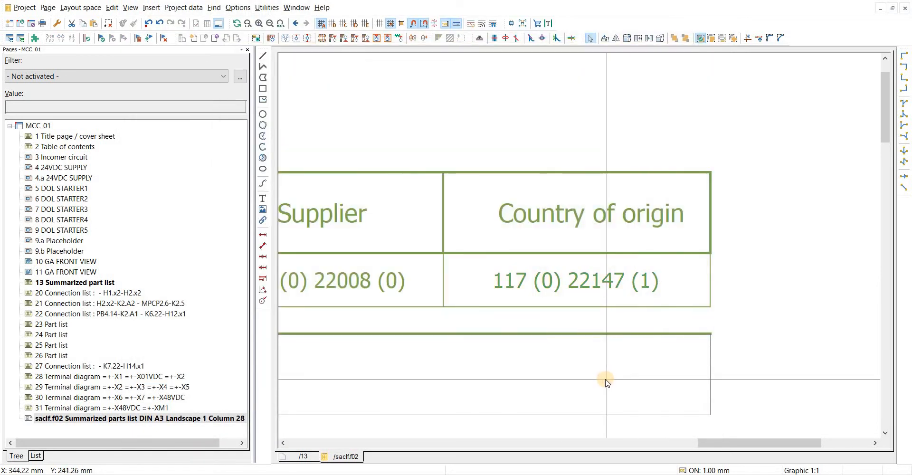
Close the edited saclf form and return to page 13, Summarized part list
scroll(603, 381, "down", 5)
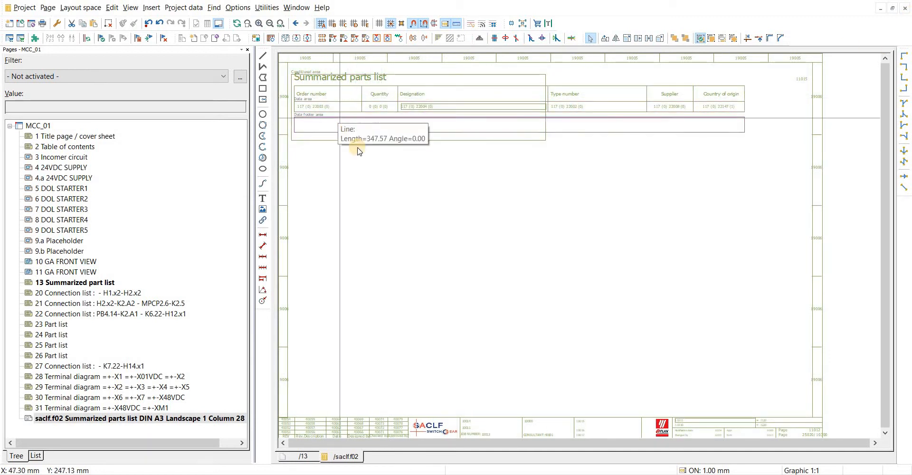
left_click(906, 9)
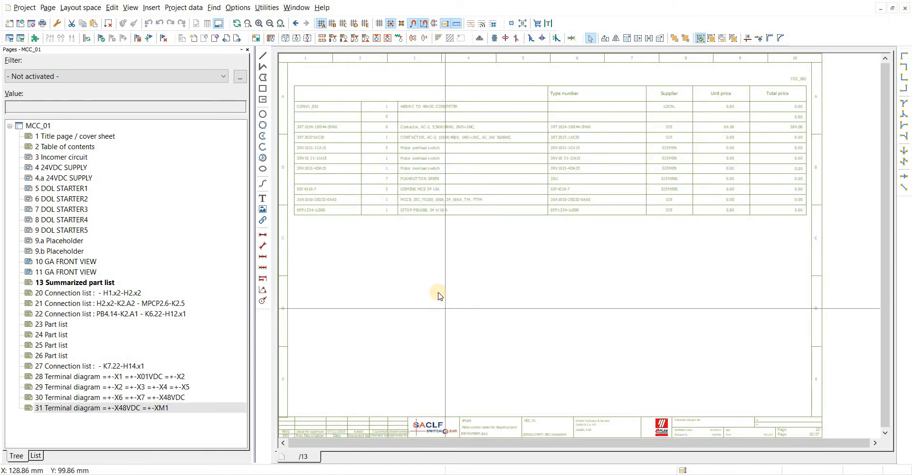
Assign the saclf form to the Summarized parts list report type in the project's output-to-pages report settings
left_click(267, 8)
mouse_move(278, 22)
left_click(419, 22)
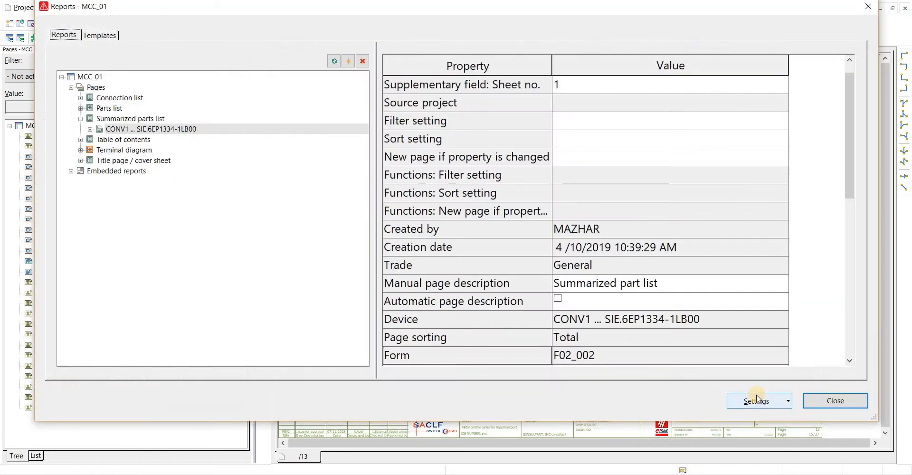
left_click(757, 399)
left_click(763, 414)
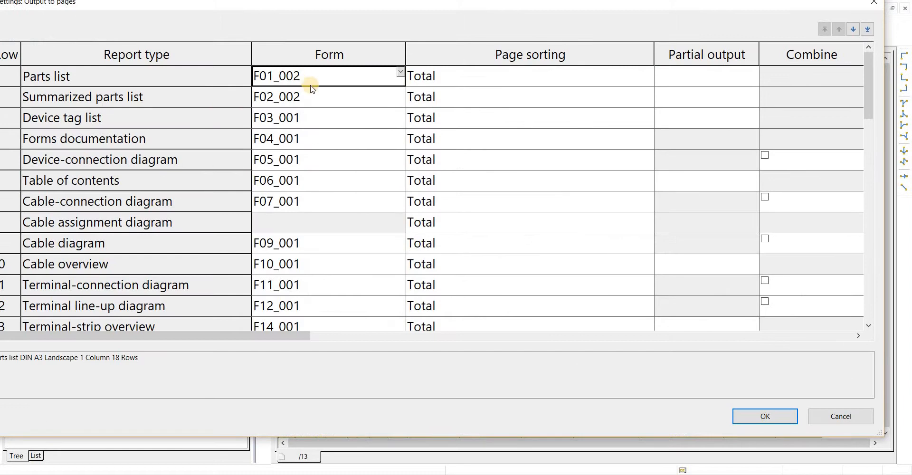
left_click(400, 100)
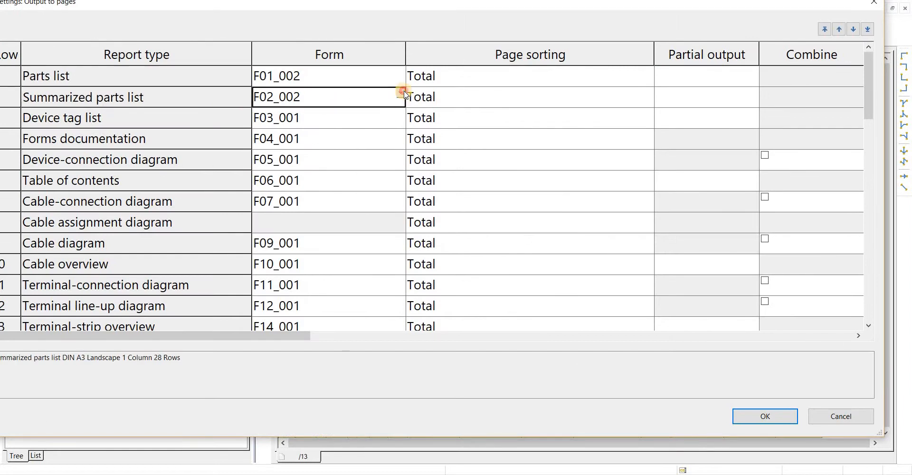
left_click(402, 92)
left_click(284, 145)
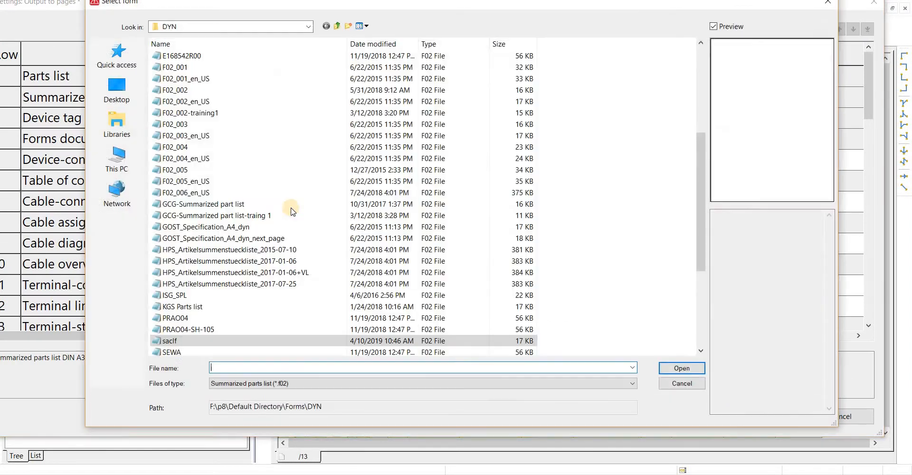
left_click(217, 341)
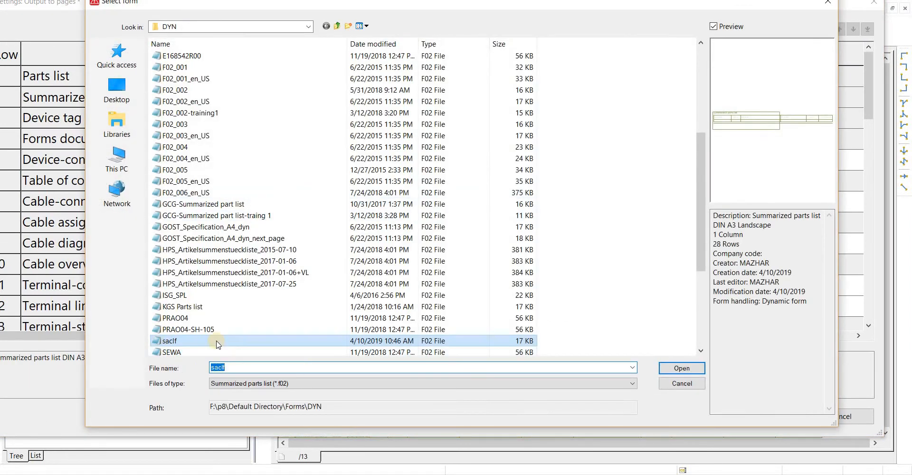
left_click(684, 367)
left_click(762, 421)
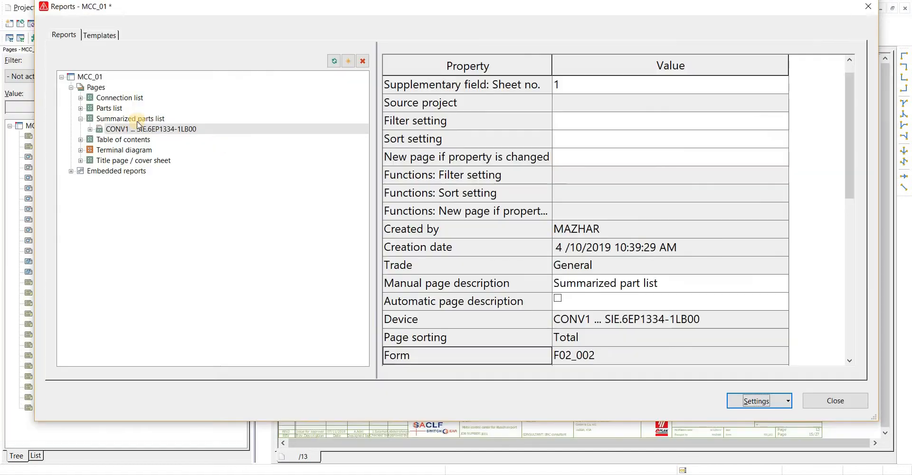
Update the Summarized parts list report of project MCC_01 and close the report overview
left_click(137, 118)
right_click(134, 118)
left_click(149, 139)
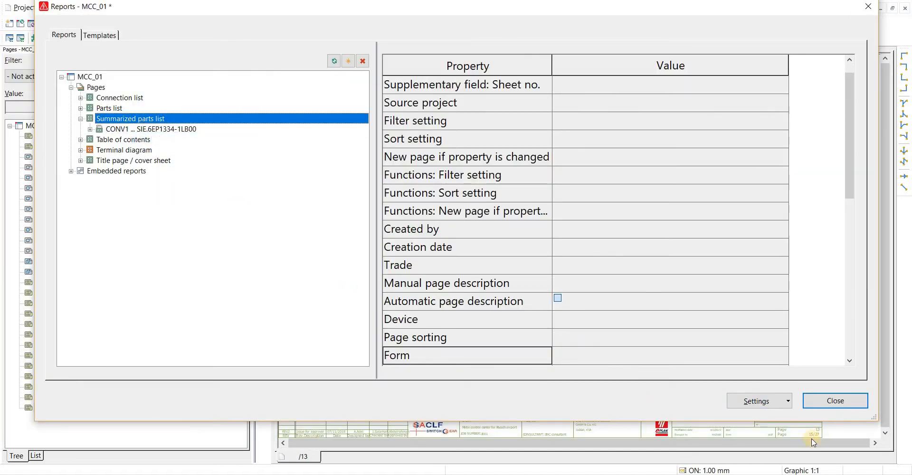
left_click(835, 401)
Examine the regenerated summarized parts list on page 13, including the Country of origin column and the converter's row
left_click(296, 38)
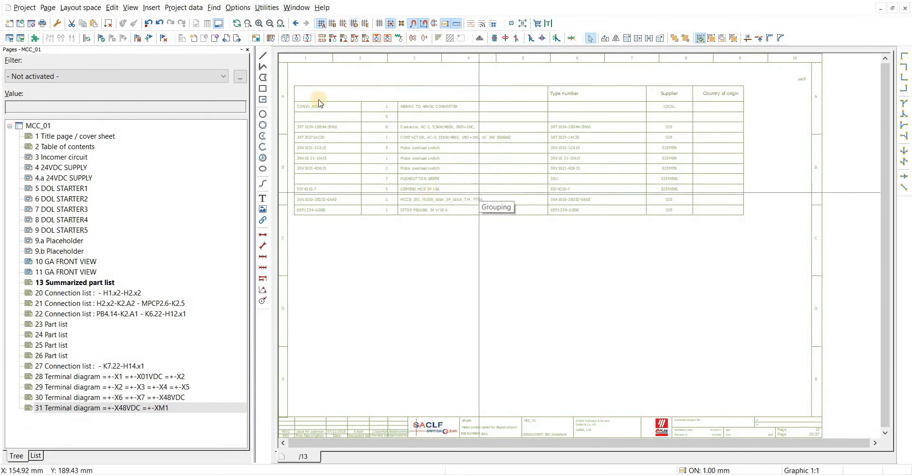
left_click(297, 71)
left_click(749, 116)
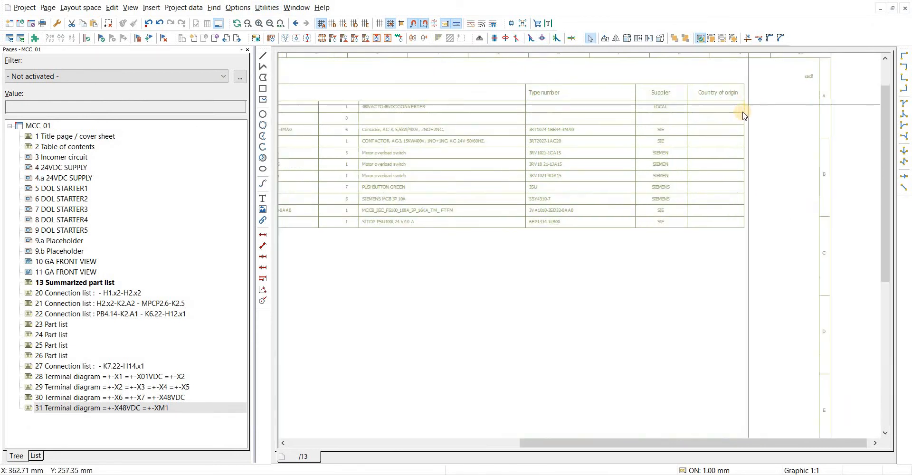
left_click(492, 72)
left_click(648, 359)
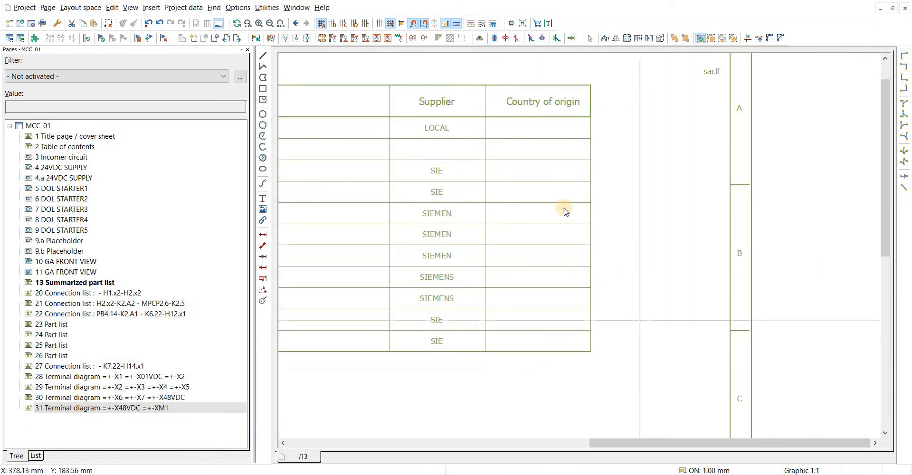
scroll(513, 157, "down", 2)
left_click_drag(472, 75, 621, 438)
scroll(620, 440, "down", 2)
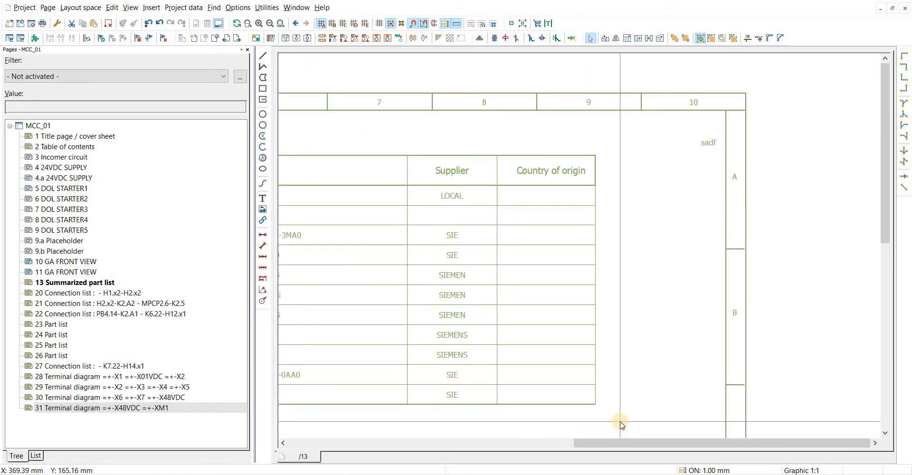
middle_click_drag(487, 312, 736, 292)
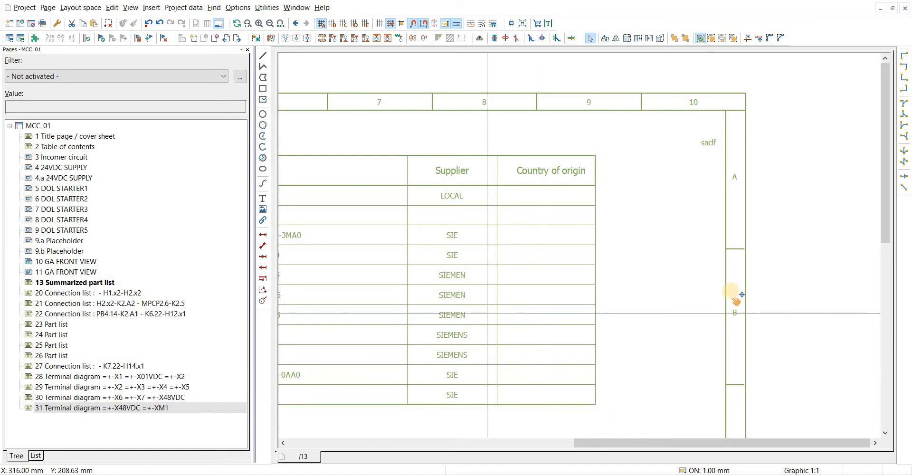
scroll(713, 285, "down", 2)
middle_click_drag(443, 249, 556, 235)
middle_click_drag(610, 252, 819, 252)
scroll(455, 205, "up", 2)
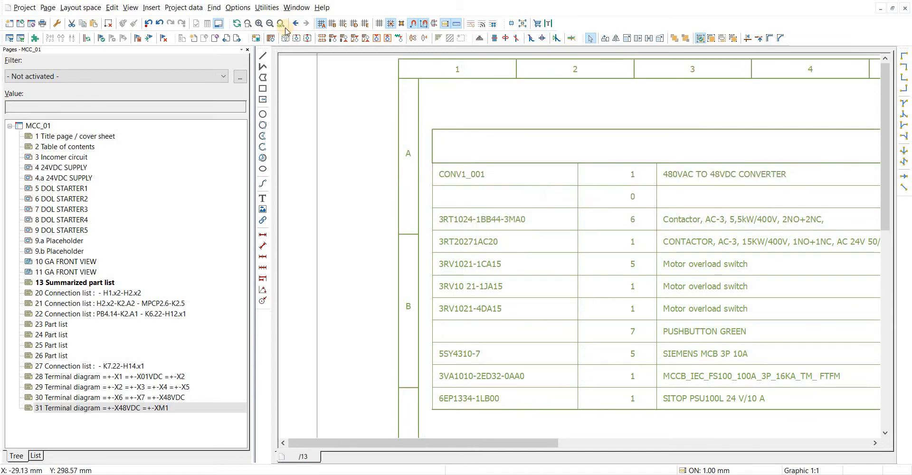
left_click(267, 7)
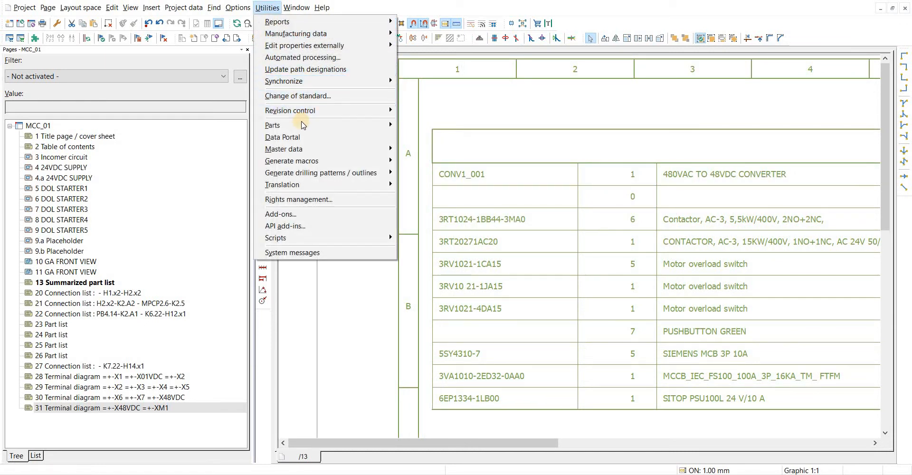
mouse_move(304, 122)
left_click(426, 124)
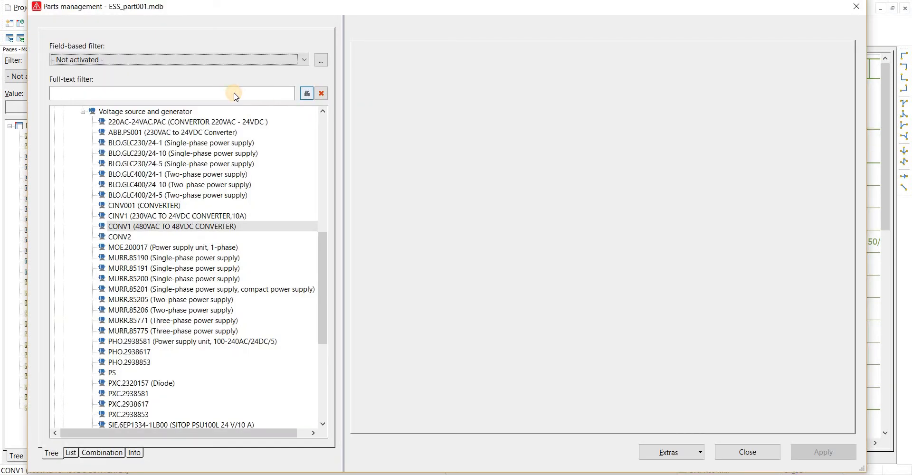
key("Escape")
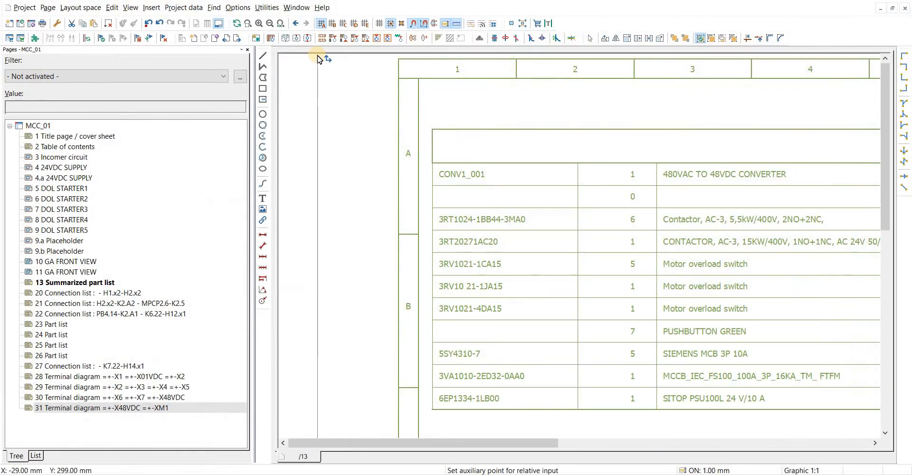
left_click(267, 7)
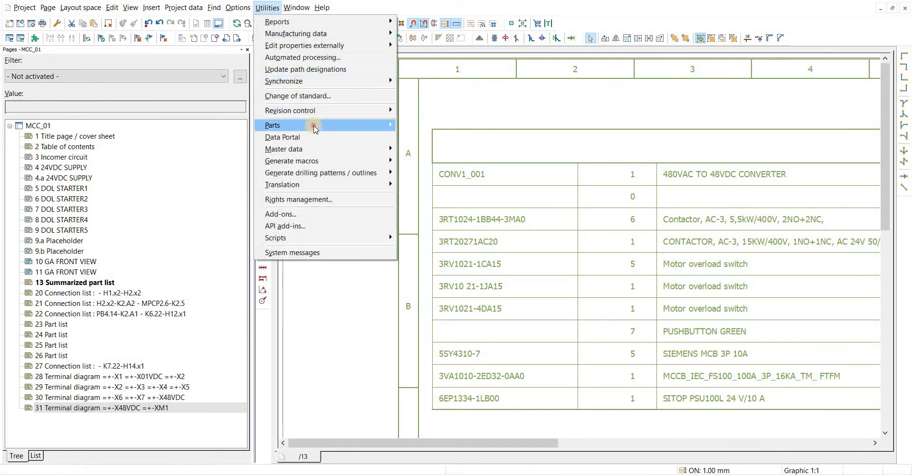
mouse_move(314, 128)
left_click(440, 130)
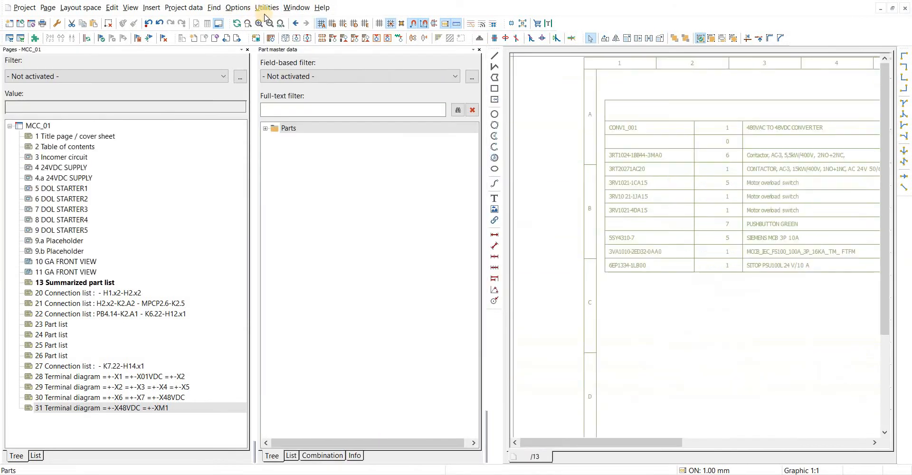
Open part CONV1 in parts management and check its order number
left_click(267, 7)
mouse_move(377, 125)
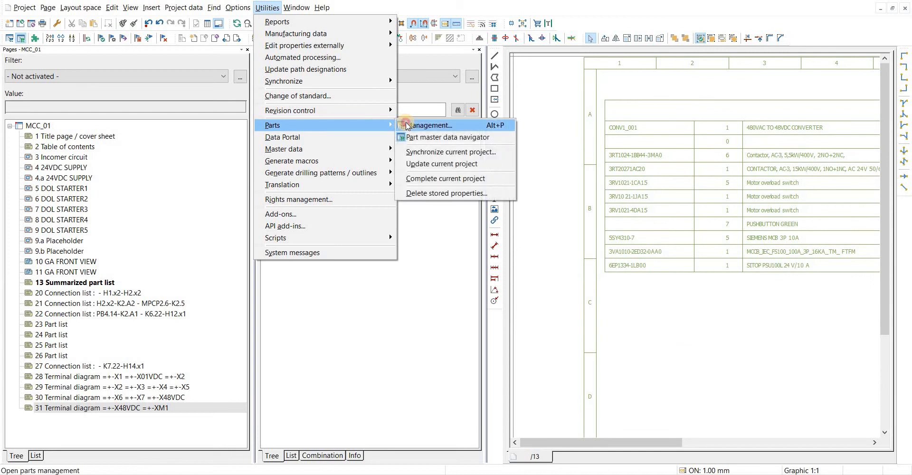
left_click(408, 125)
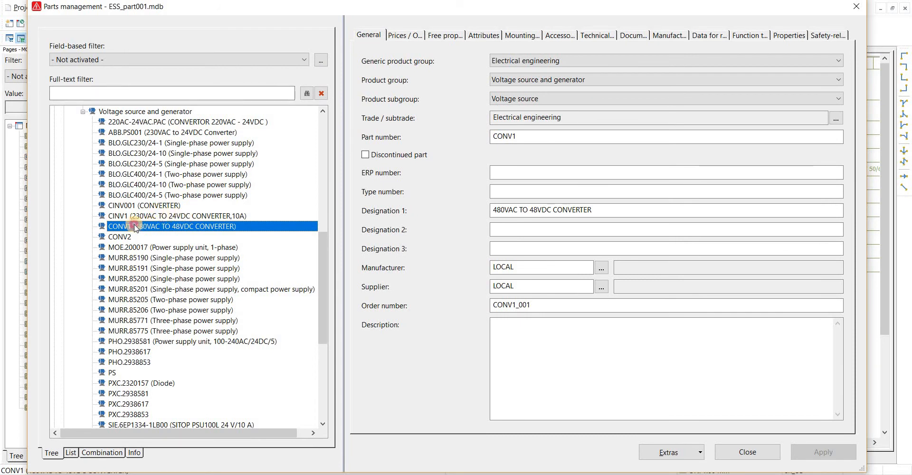
double_click(532, 304)
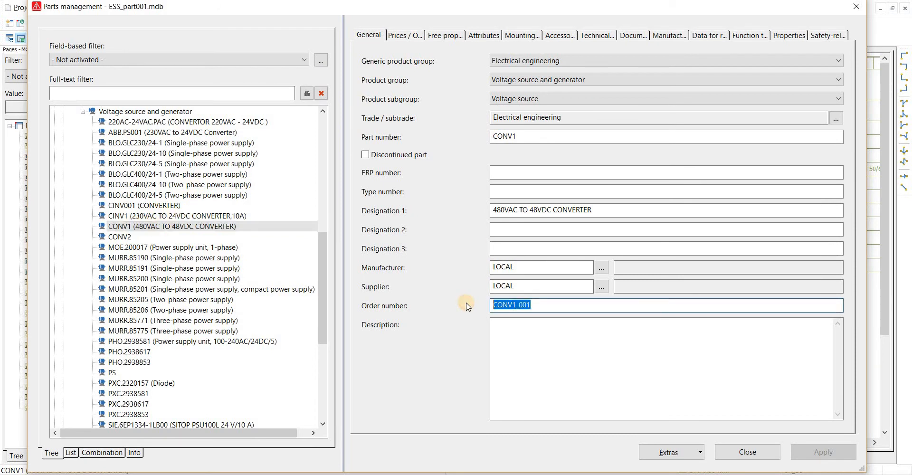
Set the Value of the first free property of part CONV1 to ITALY, then apply the change and close parts management
left_click(444, 35)
left_click(592, 100)
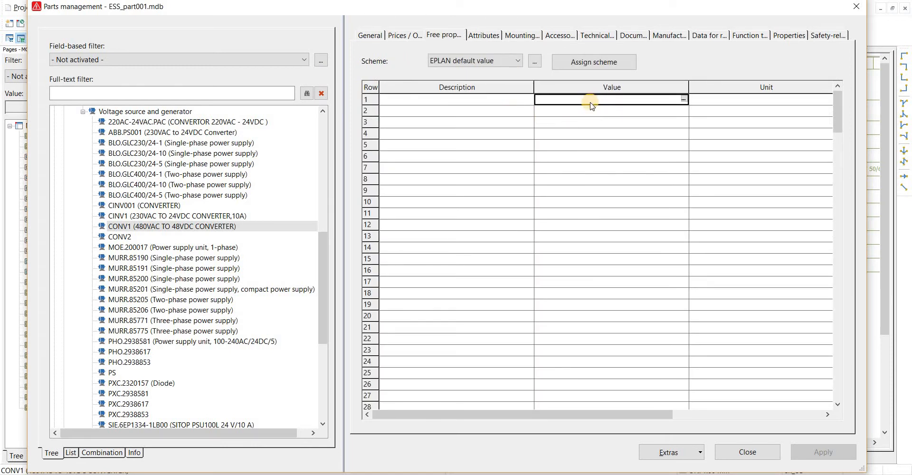
type("f")
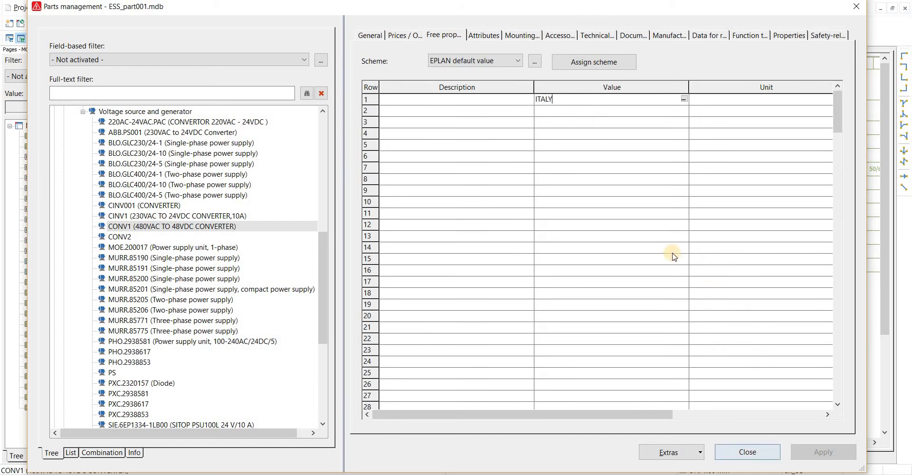
key("Tab")
left_click(826, 457)
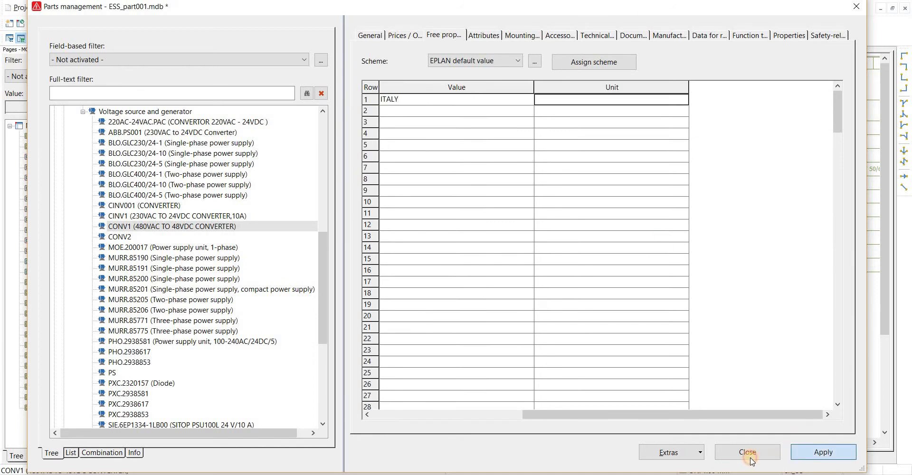
left_click(749, 456)
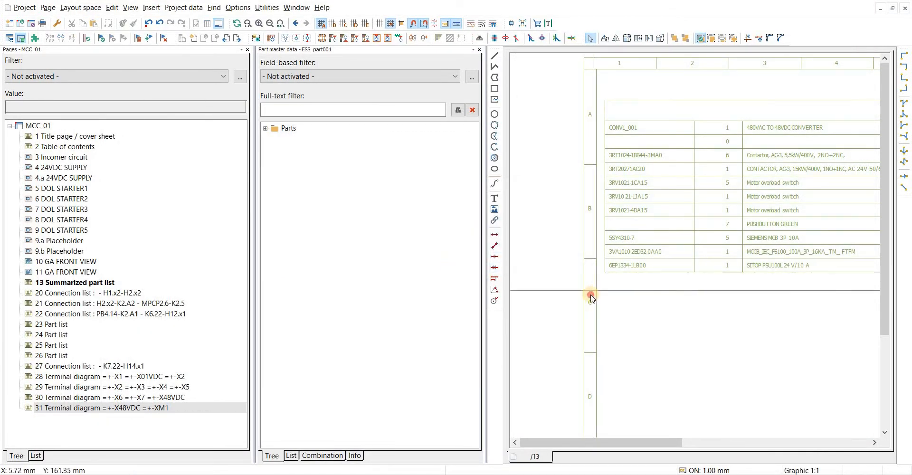
Update the stored parts data of project MCC_01 from parts management
left_click(84, 133)
left_click(95, 125)
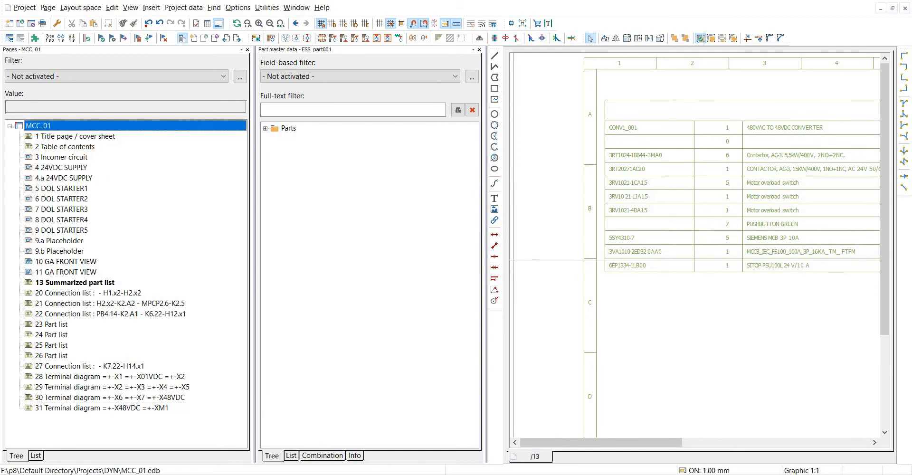
left_click(264, 9)
mouse_move(362, 125)
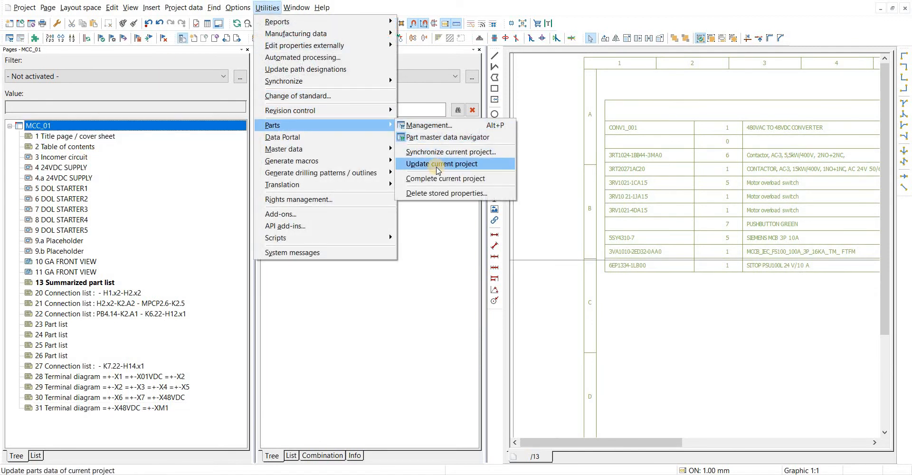
left_click(436, 167)
Update the reports of the whole MCC_01 project
left_click(268, 8)
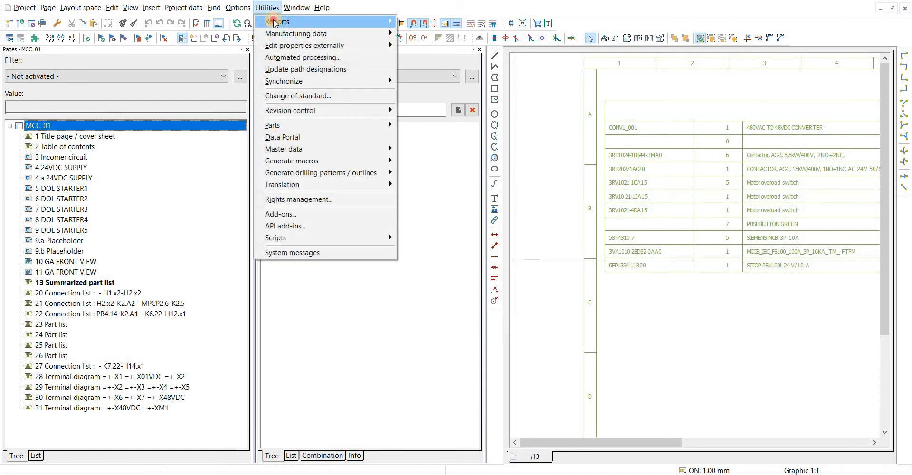
mouse_move(274, 22)
left_click(419, 33)
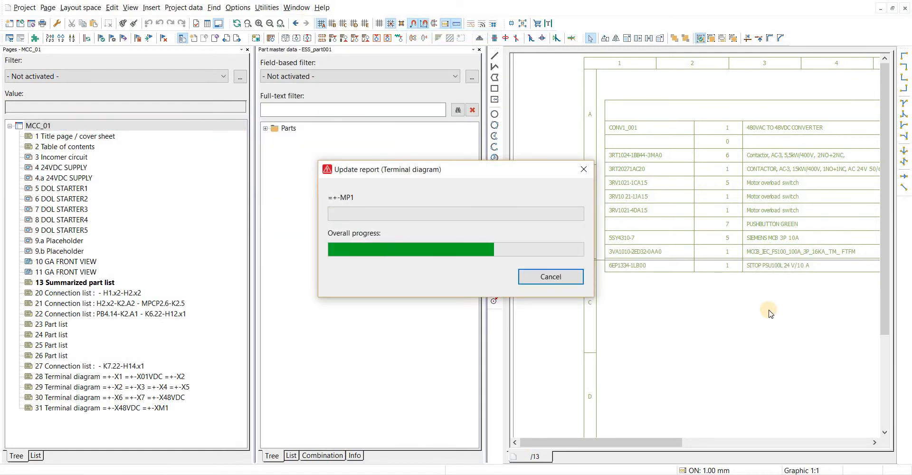
Examine the Country of origin column of the updated summarized parts list on page 13, starting with the converter's row
scroll(765, 316, "down", 3)
middle_click_drag(760, 324, 561, 330)
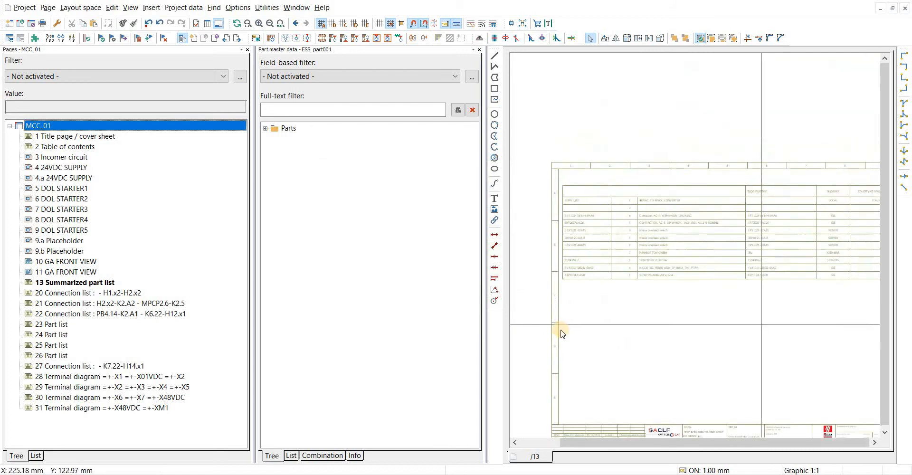
scroll(647, 198, "up", 5)
middle_click_drag(880, 211, 759, 236)
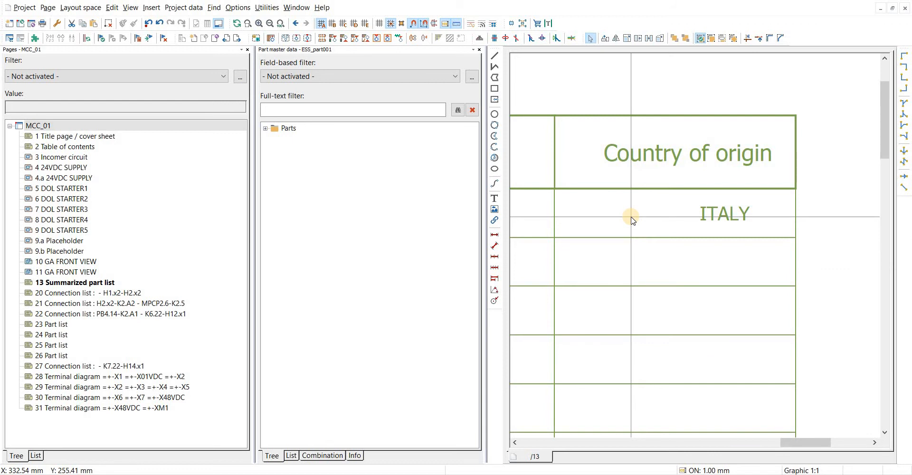
scroll(632, 217, "down", 3)
mouse_move(632, 217)
middle_mouse_down()
mouse_move(770, 199)
mouse_move(792, 183)
middle_mouse_up()
scroll(735, 201, "down", 3)
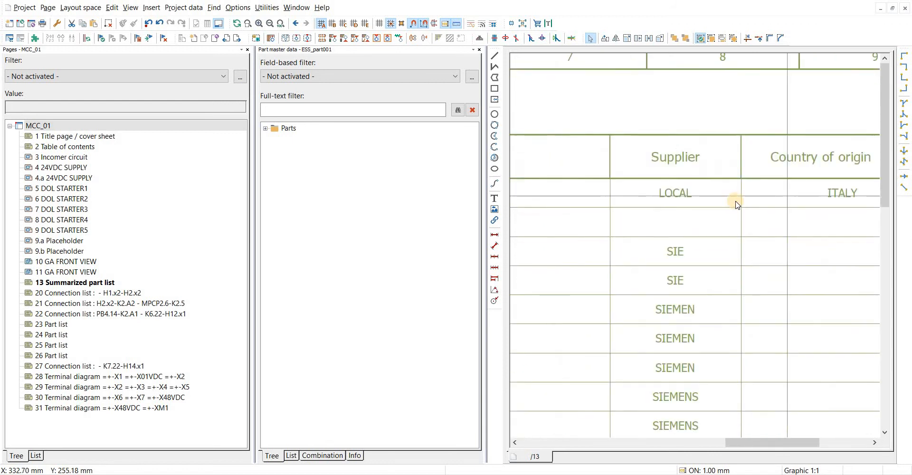
scroll(783, 215, "down", 3)
middle_click_drag(783, 214, 696, 170)
left_click_drag(677, 169, 761, 394)
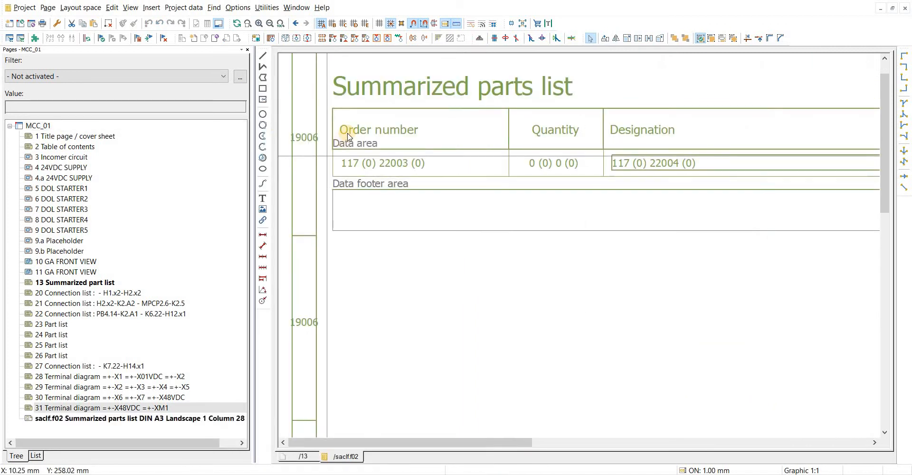
Examine the extent of the data area around the placeholder row of the saclf form
scroll(348, 133, "up", 5)
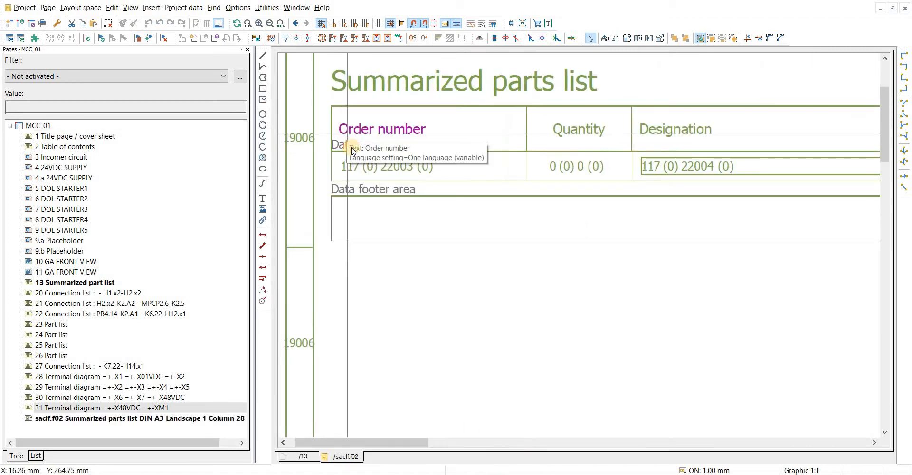
left_click(344, 155)
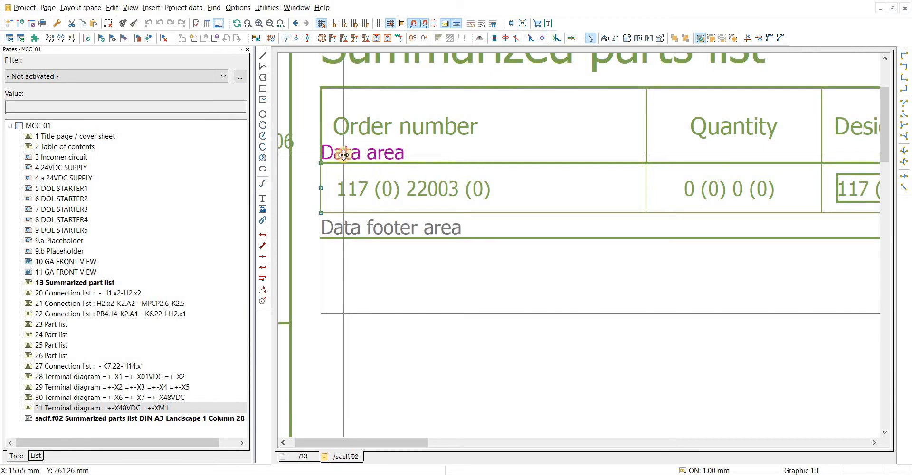
scroll(344, 157, "down", 5)
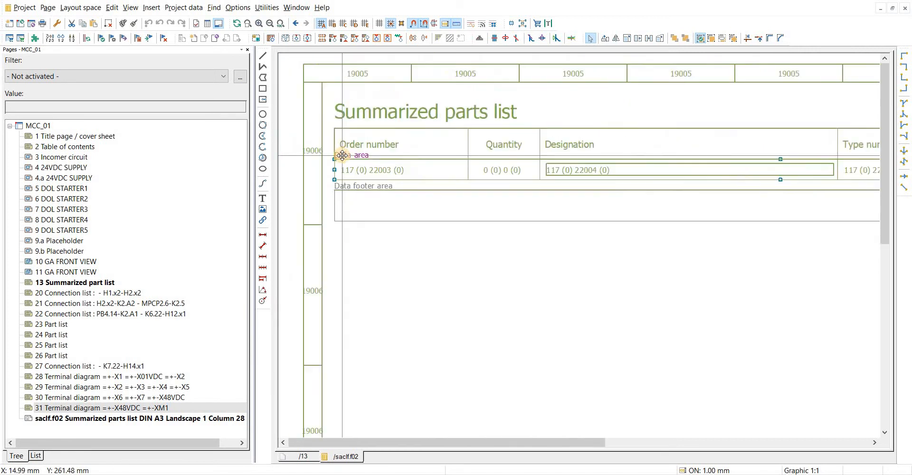
middle_click_drag(526, 273, 484, 291)
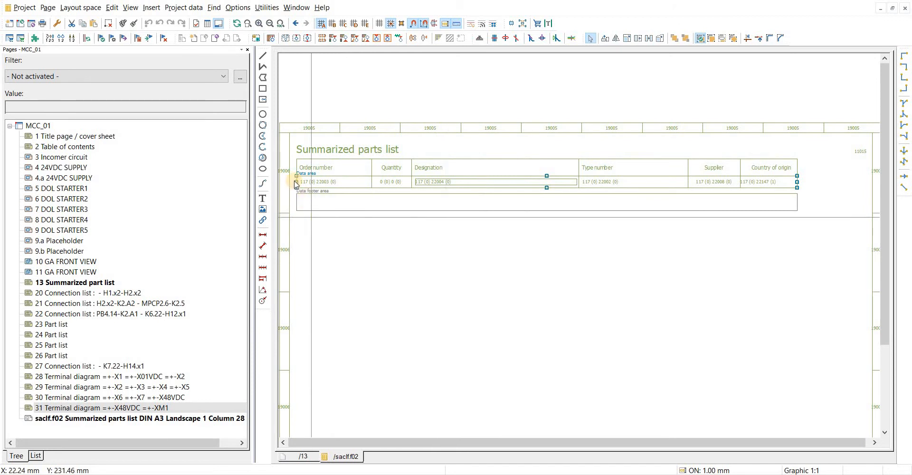
scroll(301, 173, "up", 4)
scroll(301, 171, "up", 2)
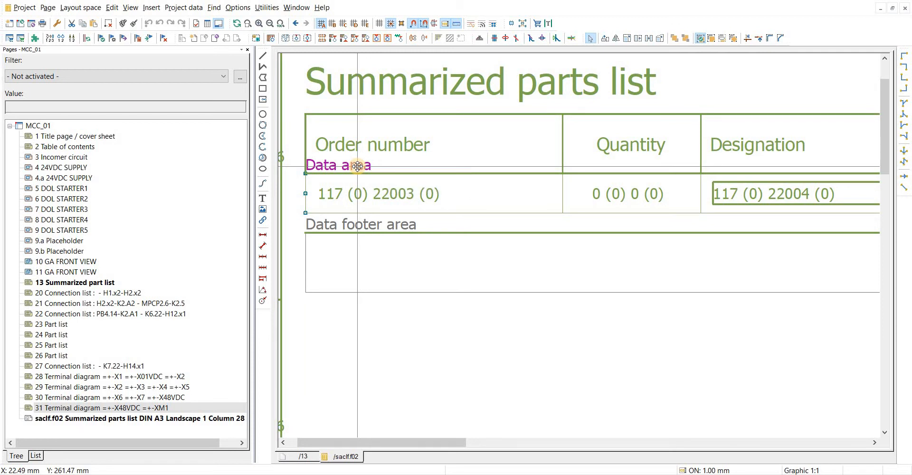
Look through the dynamic area types available for insertion in the form, down to the data area
left_click(152, 7)
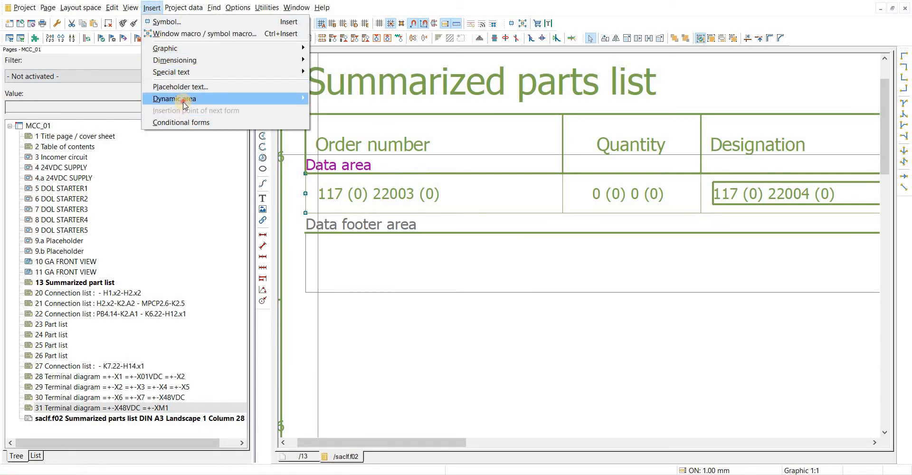
mouse_move(182, 99)
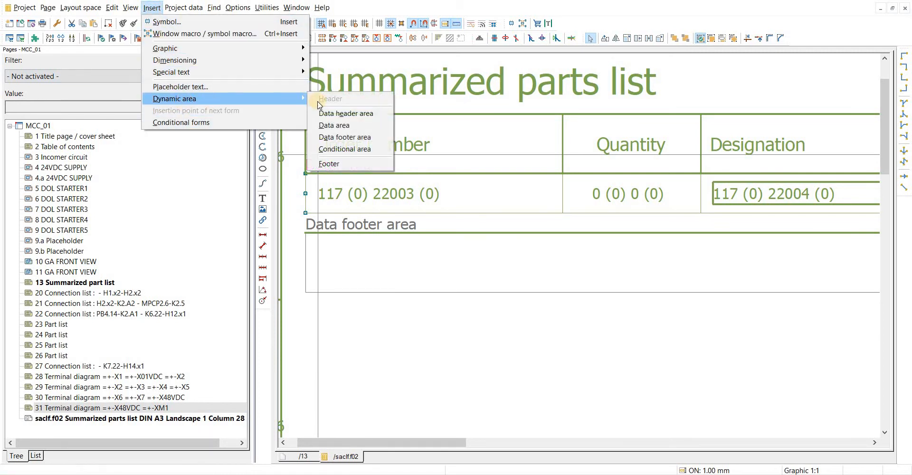
left_click(338, 125)
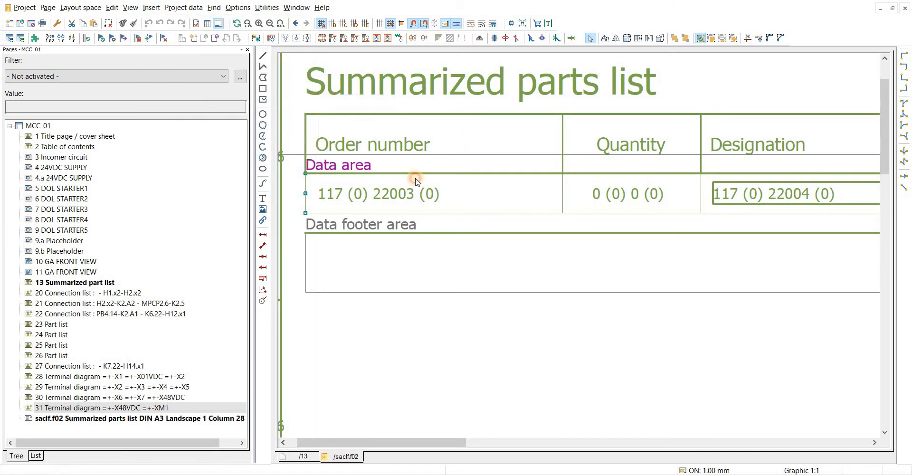
left_click(345, 172)
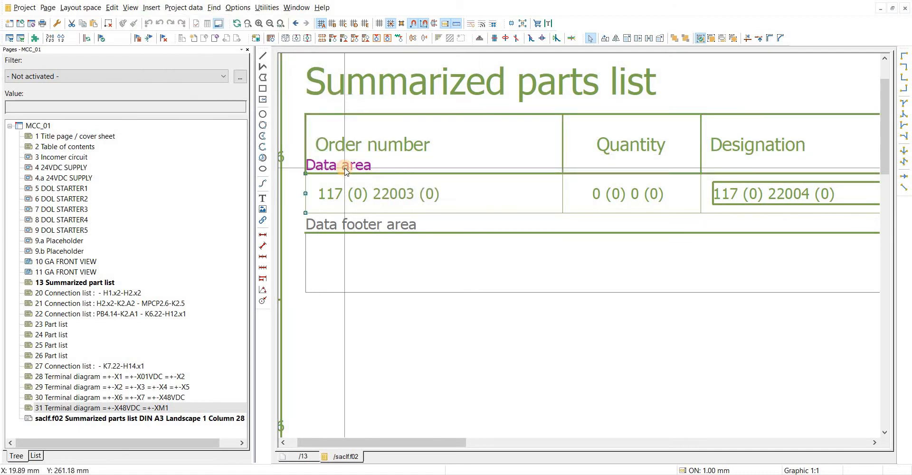
Select the data footer area and examine its extent relative to the rest of the form
left_click(332, 227)
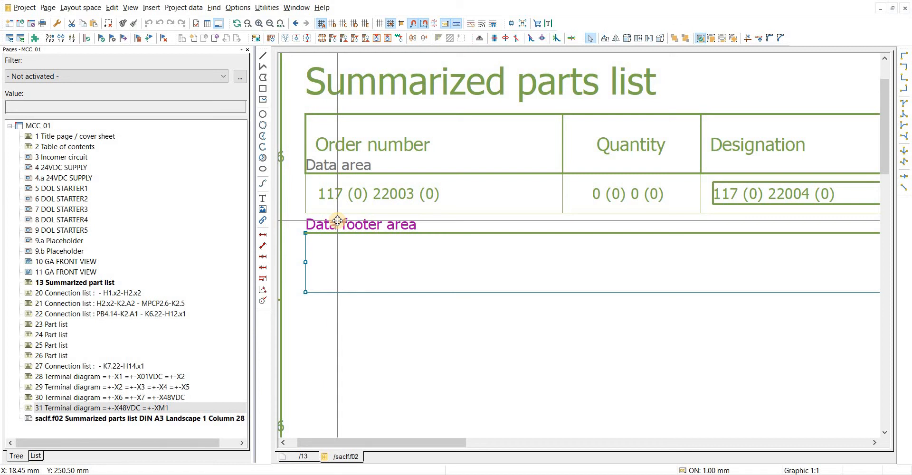
scroll(387, 263, "down", 3)
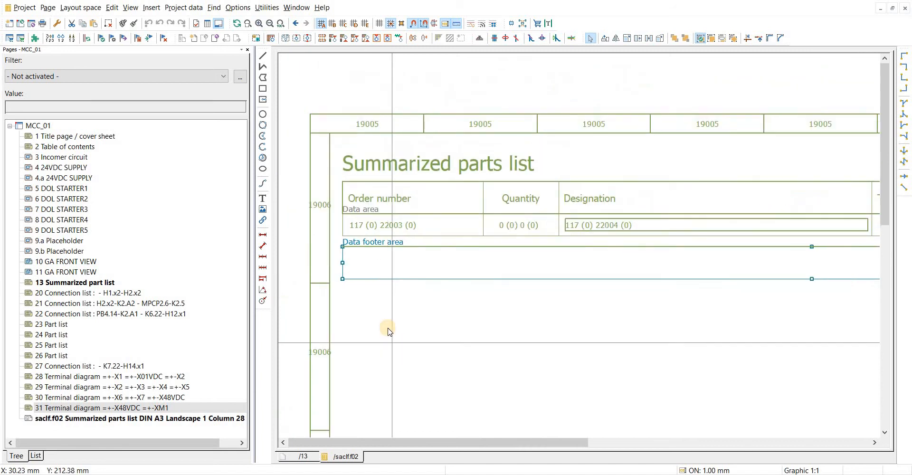
scroll(387, 261, "down", 5)
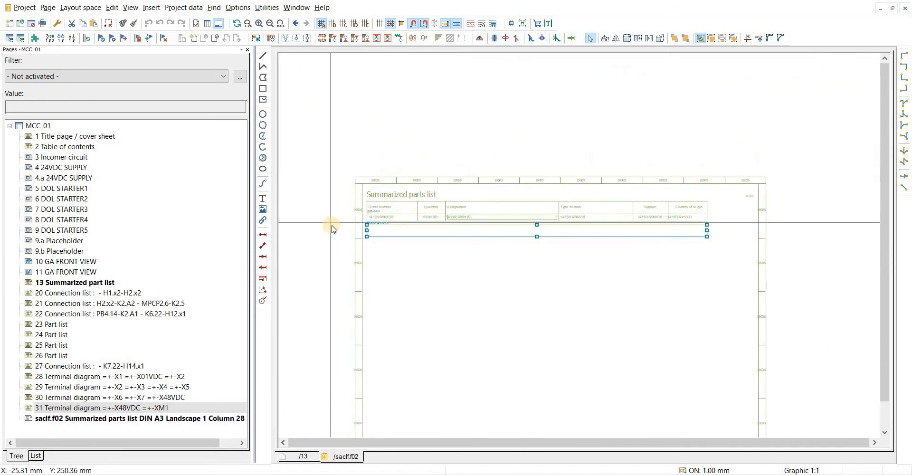
left_click_drag(331, 224, 409, 434)
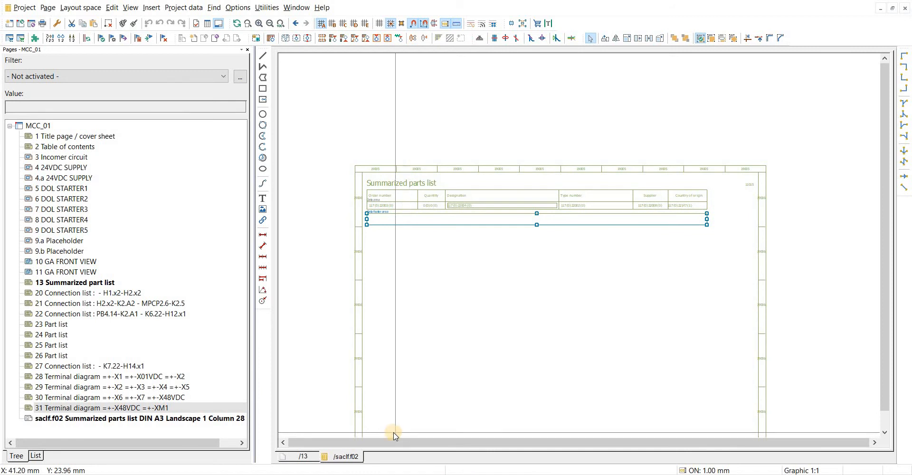
Open the properties of the form saclf and examine its row height and number of rows
left_click(58, 419)
right_click(52, 421)
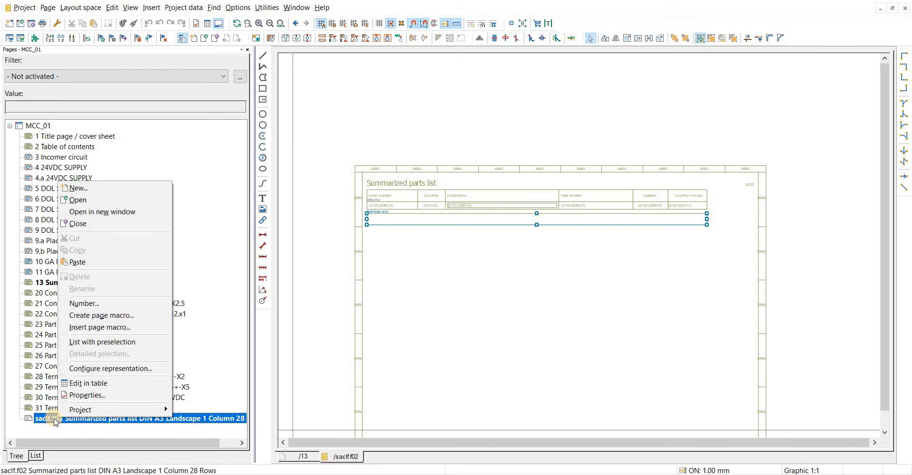
left_click(74, 395)
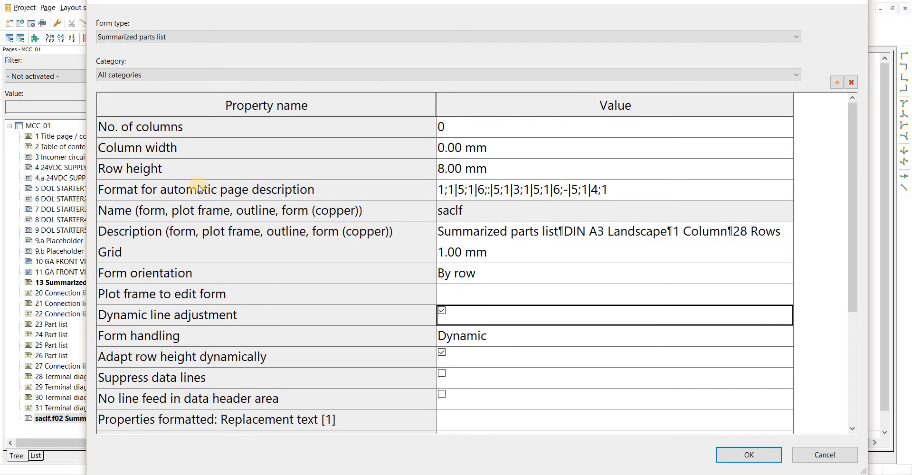
left_click(221, 169)
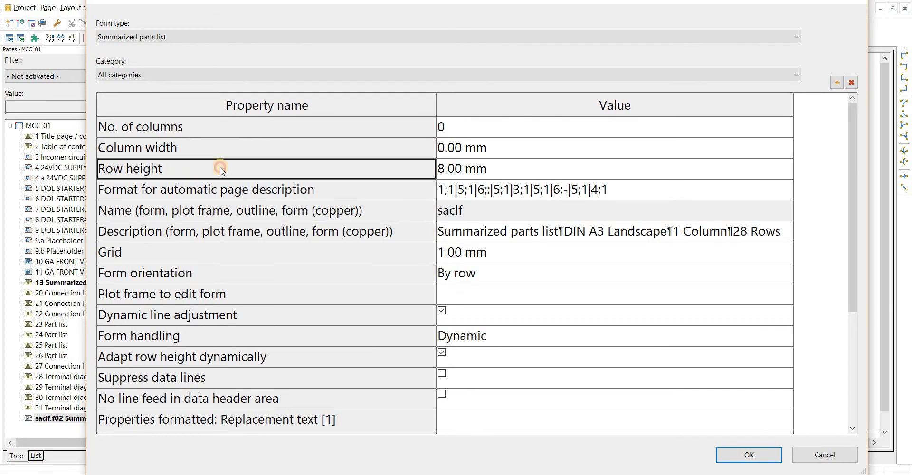
left_click(475, 170)
scroll(442, 363, "down", 3)
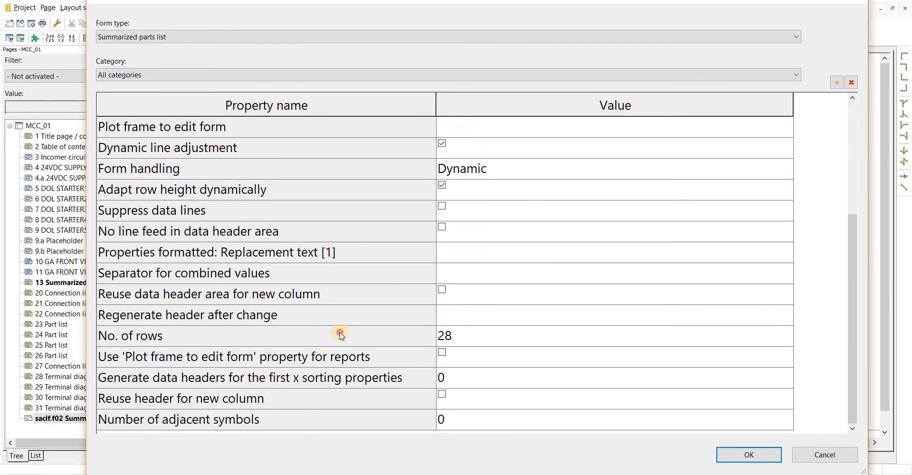
left_click(443, 332)
left_click(456, 340)
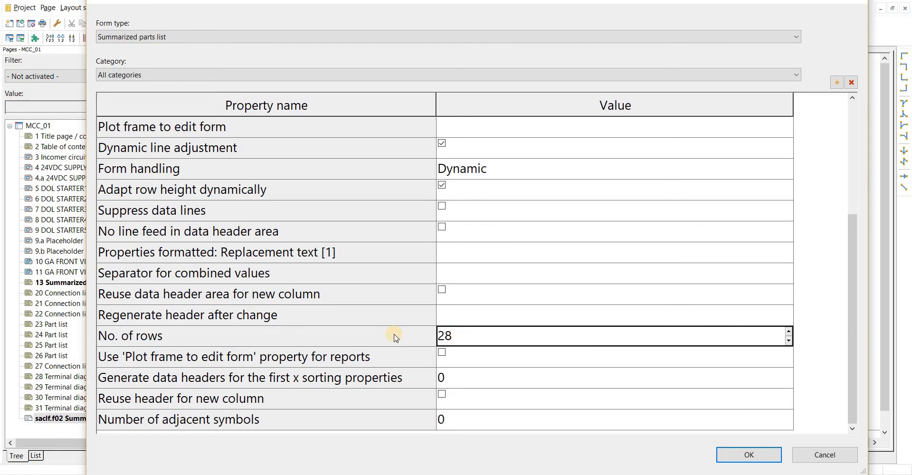
left_click(459, 335)
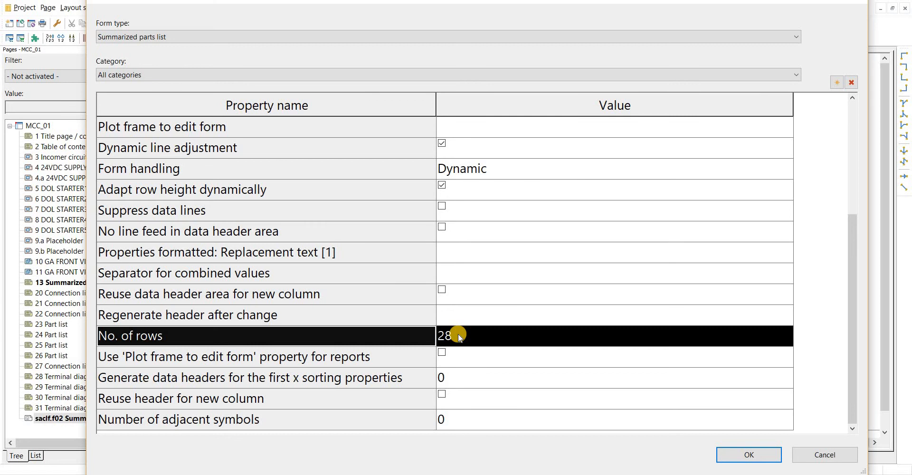
Check the number of columns in the form properties and close them
scroll(437, 341, "up", 3)
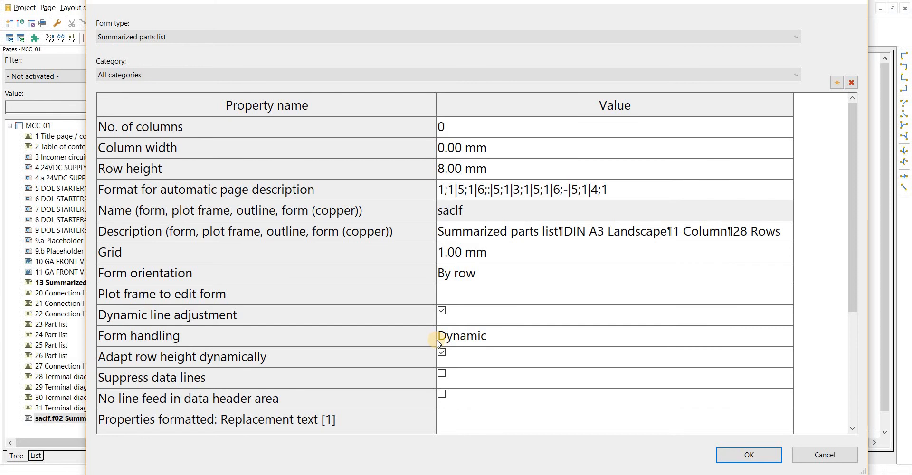
left_click(296, 116)
left_click(444, 127)
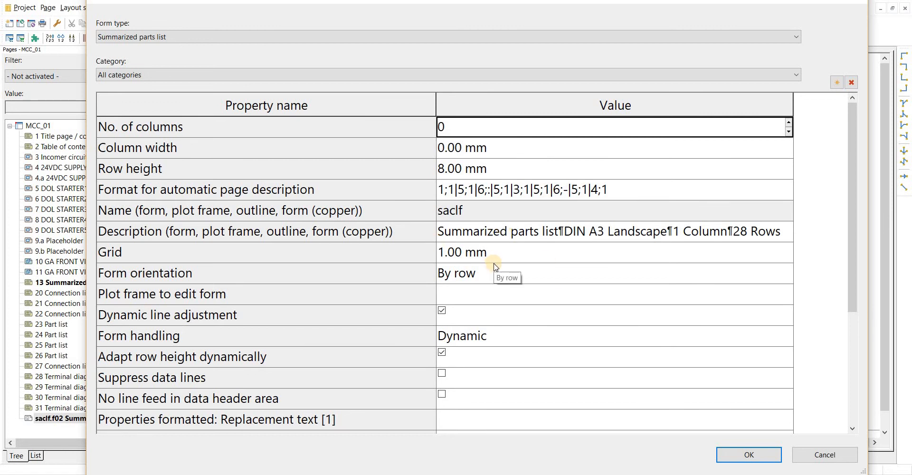
key("Return")
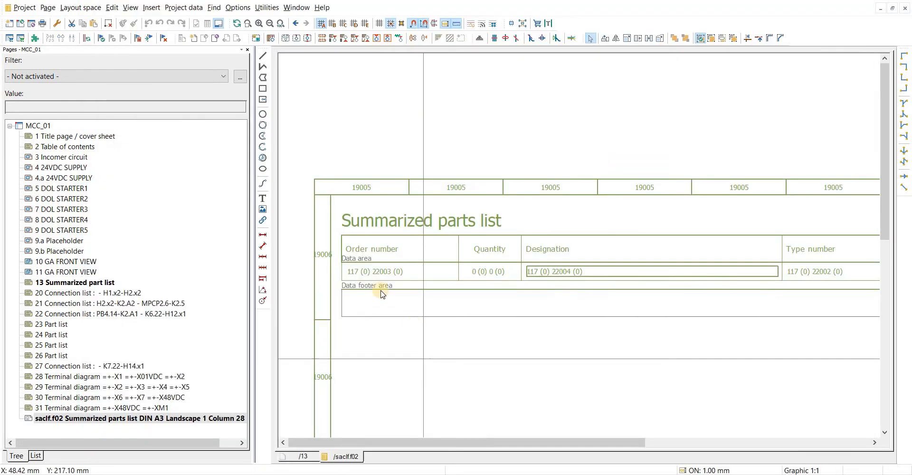
Reopen the saclf form properties to check the row height, and close them again
middle_click_drag(305, 271, 300, 262)
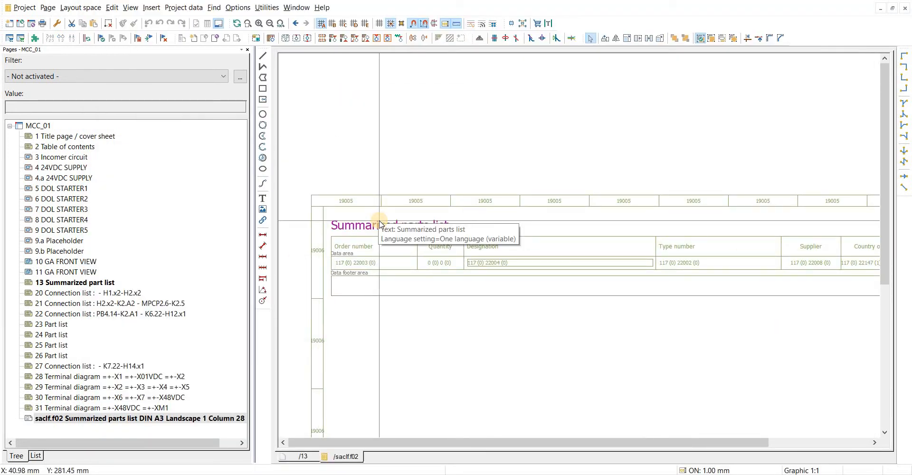
right_click(57, 418)
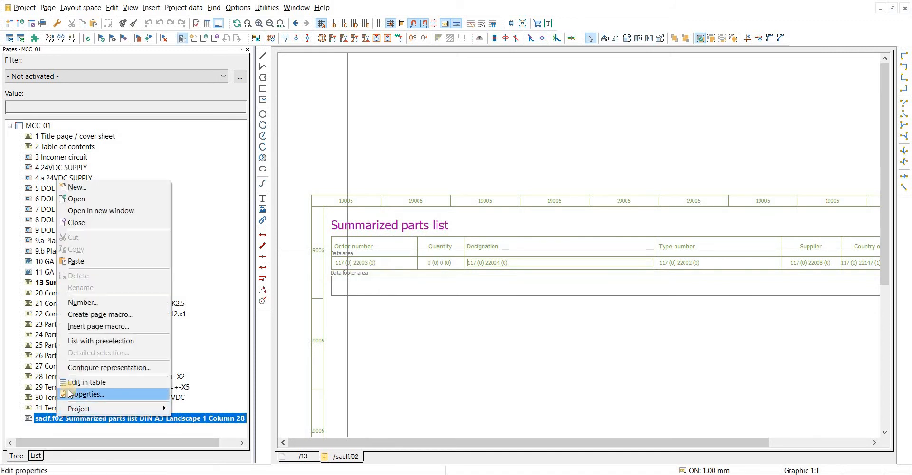
left_click(86, 394)
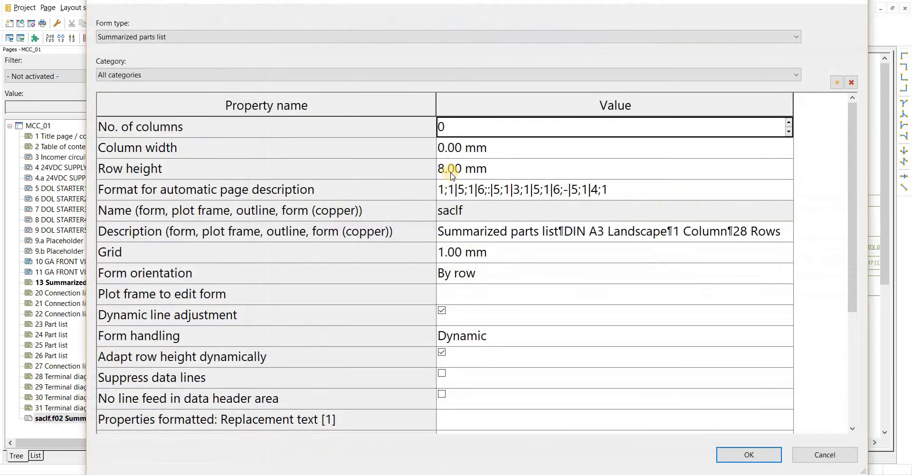
left_click(450, 172)
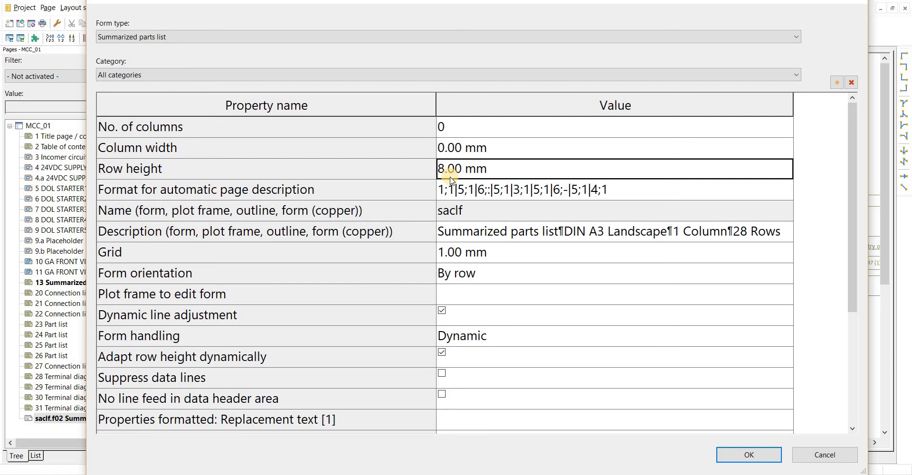
key("Return")
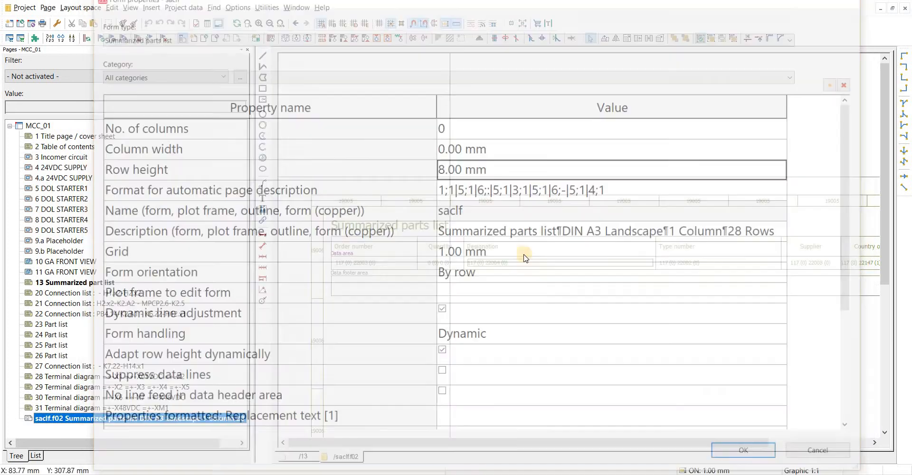
Examine the heading, placeholder text and borders of the Country of origin column and the free space beside it
scroll(756, 268, "up", 3)
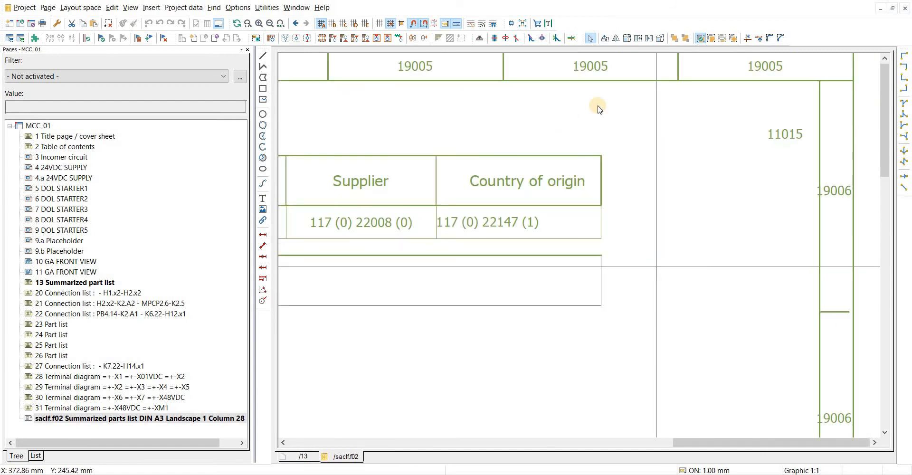
left_click_drag(580, 117, 672, 330)
left_click_drag(621, 149, 770, 304)
scroll(756, 303, "down", 4)
mouse_move(704, 303)
middle_mouse_down()
mouse_move(784, 303)
mouse_move(576, 304)
mouse_move(601, 276)
middle_mouse_up()
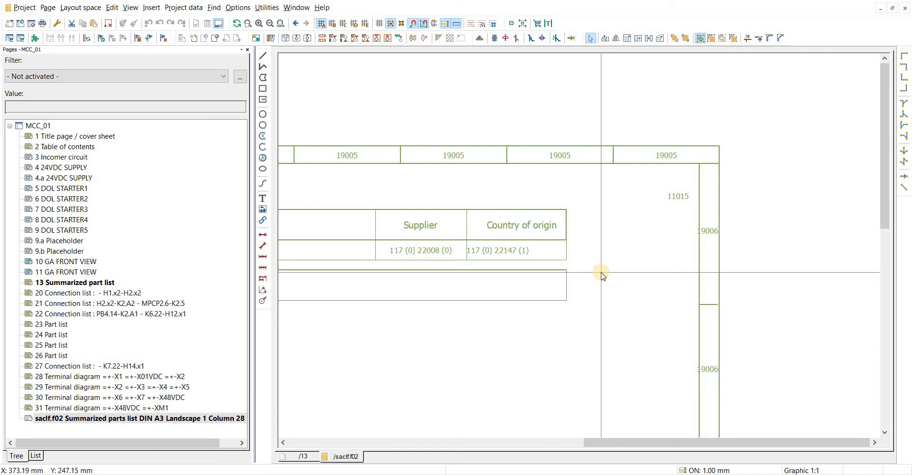
left_click_drag(472, 192, 589, 362)
left_click(520, 251)
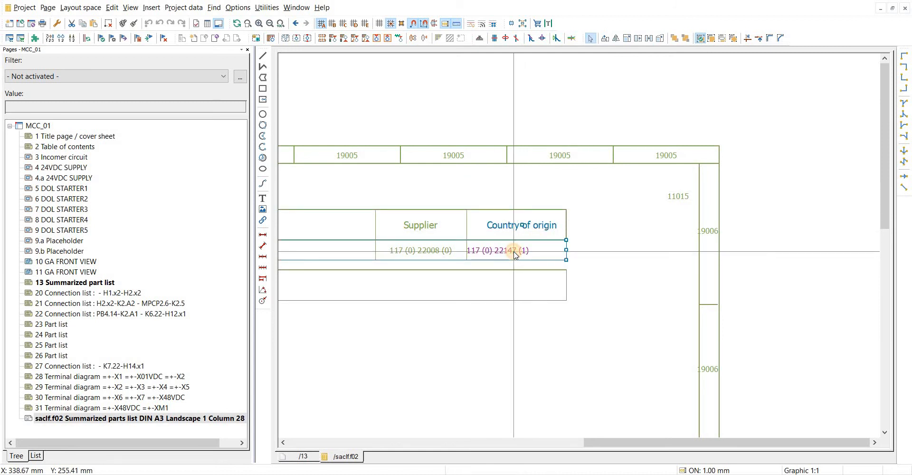
left_click_drag(447, 188, 521, 293)
scroll(476, 248, "up", 2)
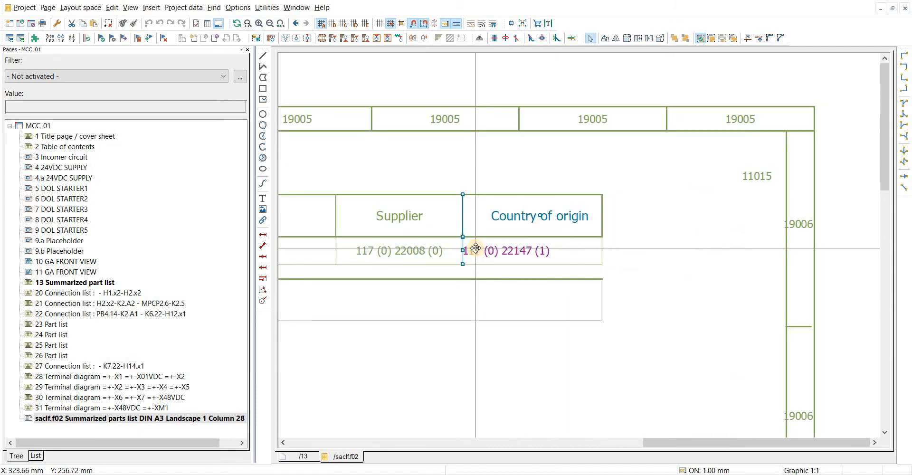
left_click(647, 242)
Stretch the outer edge of the table at the Country of origin column outward by about 47 mm
left_click(660, 38)
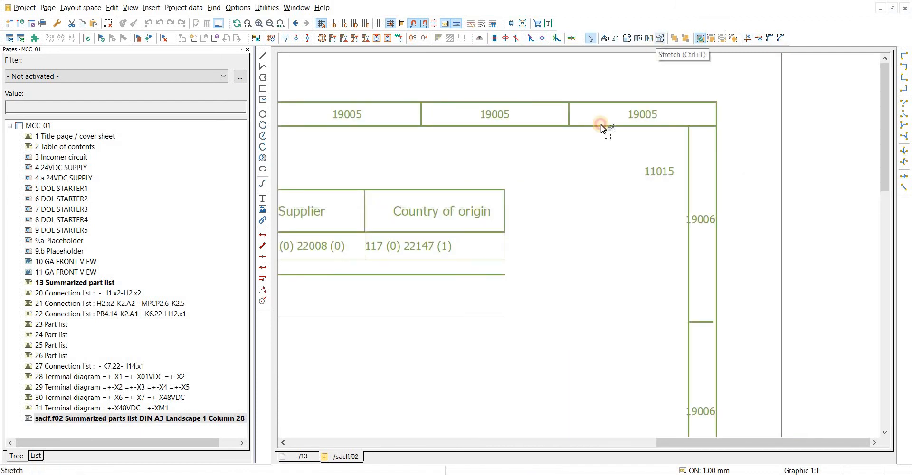
left_click_drag(498, 165, 560, 336)
left_click(505, 316)
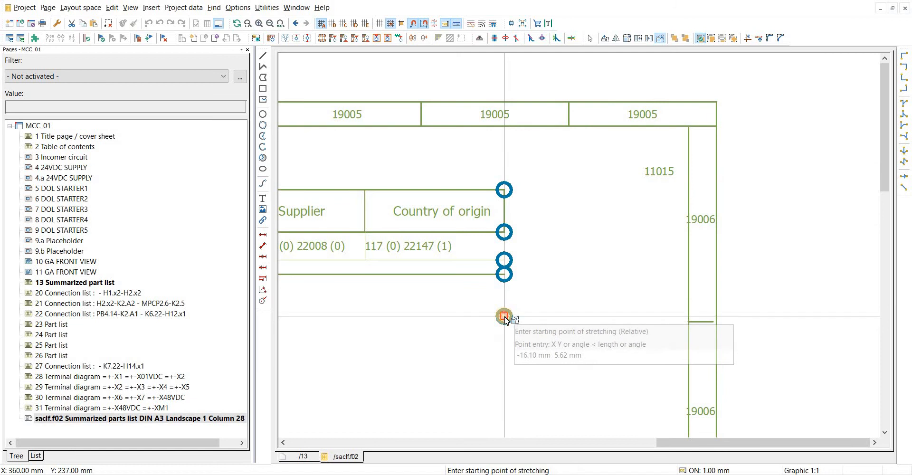
left_click(671, 316)
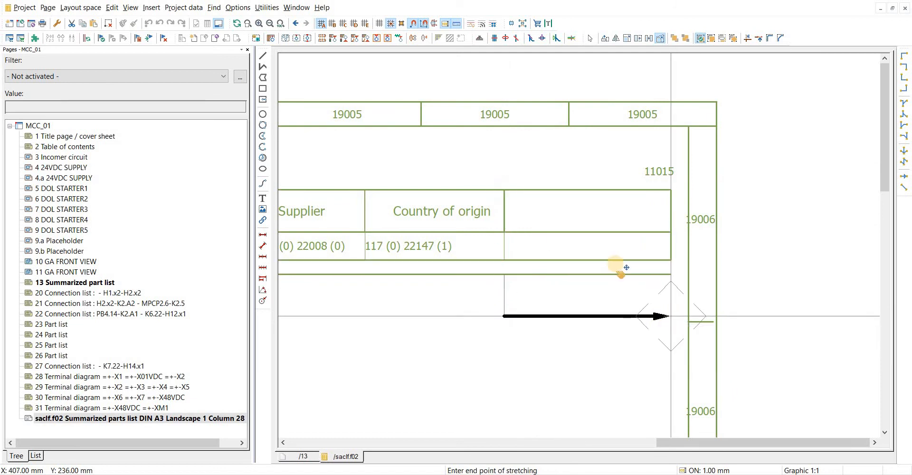
left_click_drag(466, 169, 535, 281)
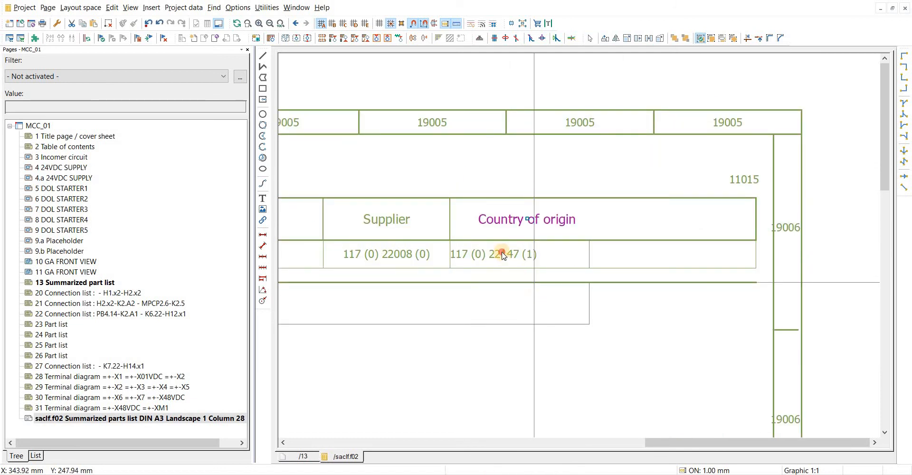
key("m")
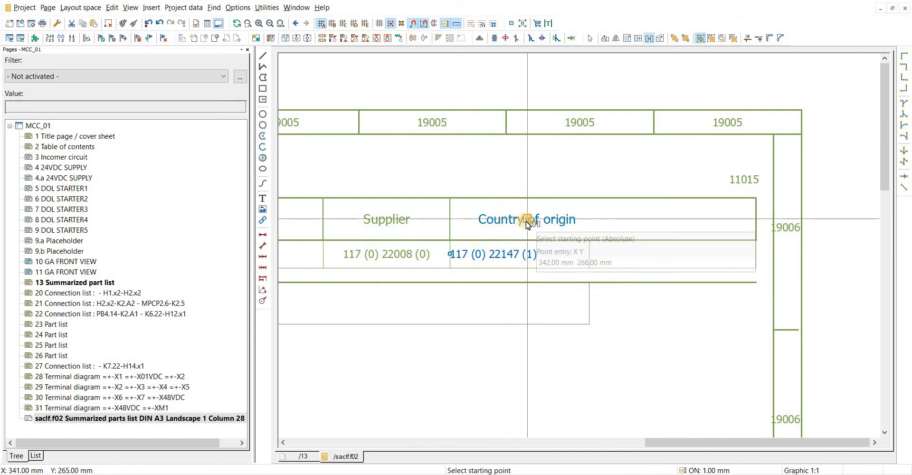
key("Escape")
Duplicate the Country of origin heading, its placeholder text and the column's border lines once, about 40 mm across into the free space
left_click_drag(437, 178, 538, 327)
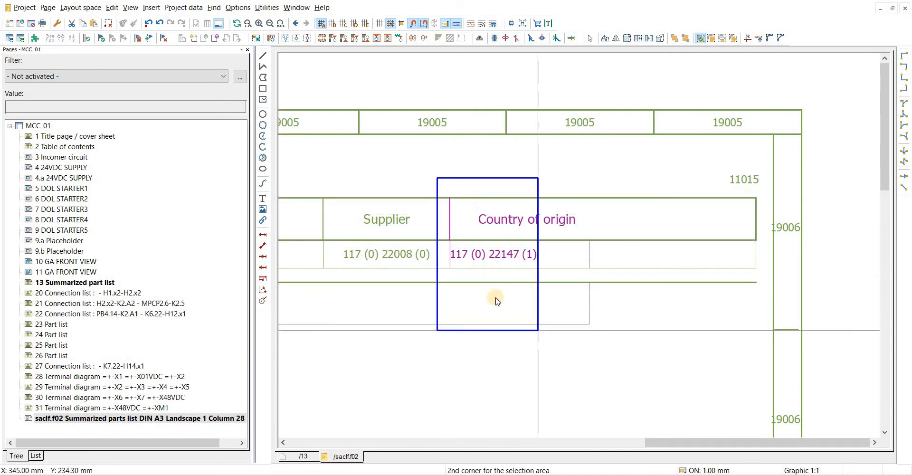
key("m")
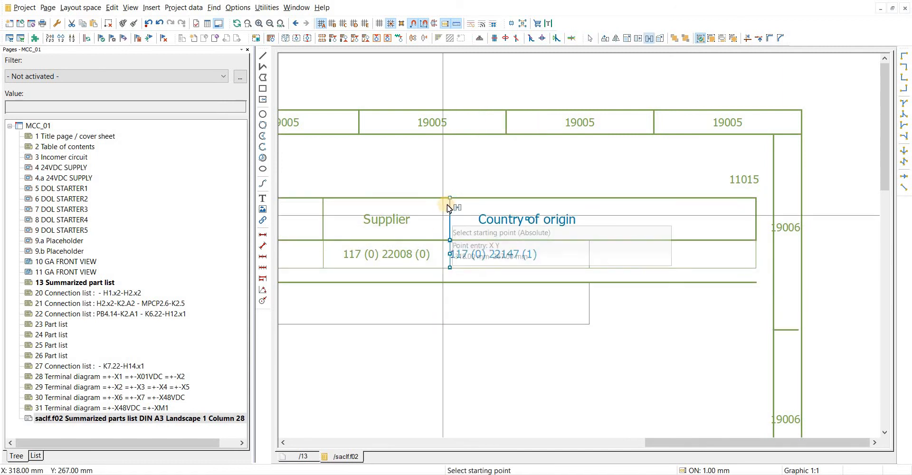
left_click(450, 198)
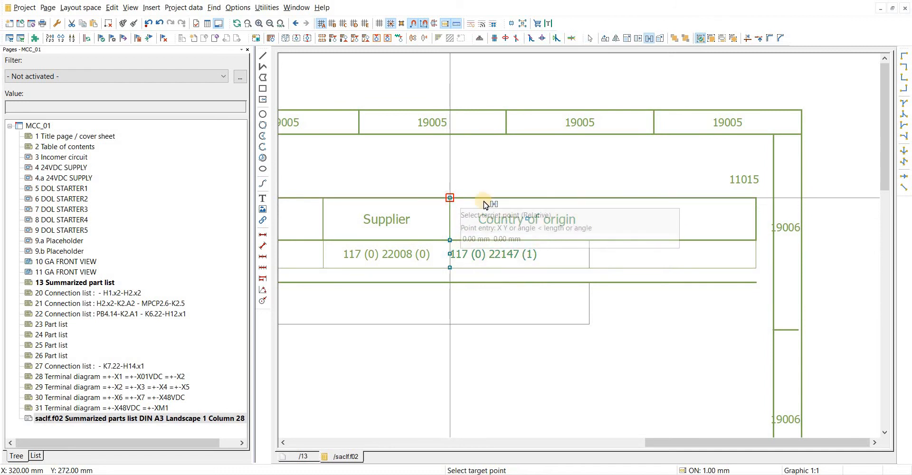
left_click(591, 198)
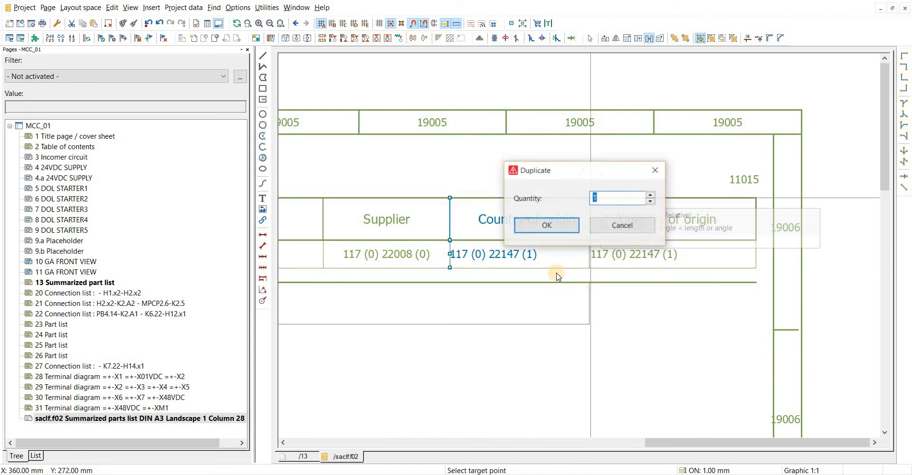
left_click(553, 281)
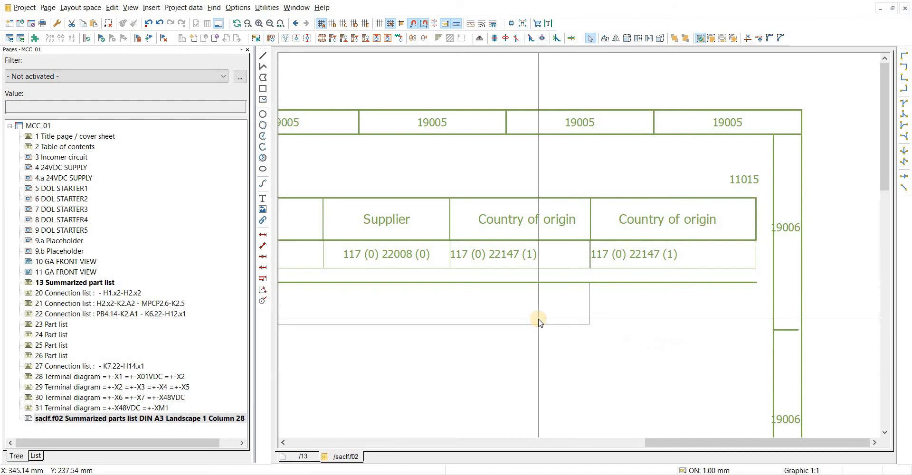
Widen the data area and the data footer area to the table's new outer edge
scroll(540, 323, "down", 2)
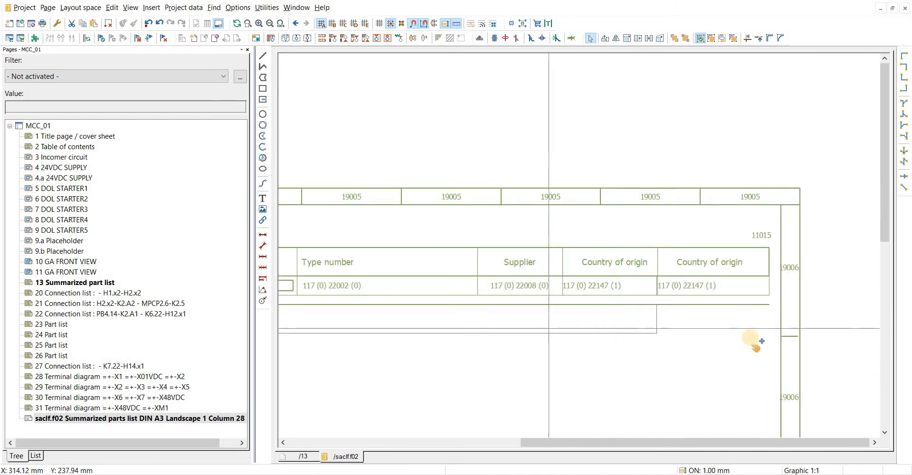
scroll(597, 330, "down", 2)
scroll(333, 305, "up", 2)
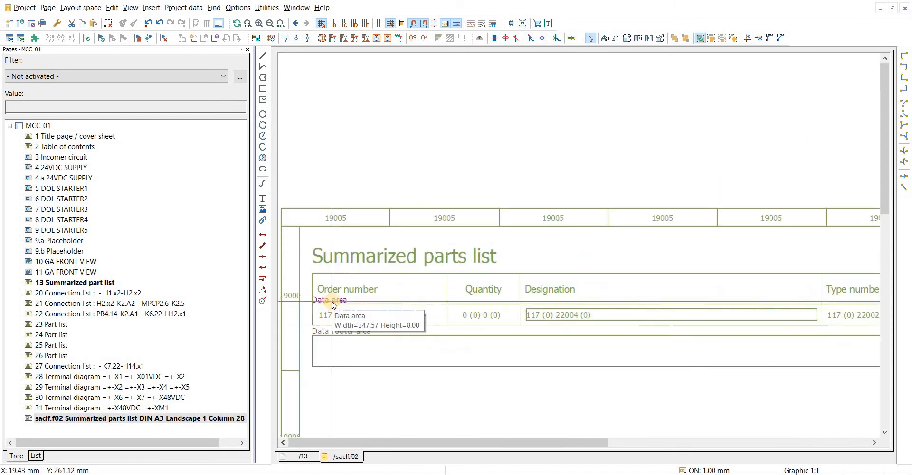
left_click(328, 304)
middle_click_drag(801, 404, 478, 406)
middle_click_drag(772, 387, 460, 383)
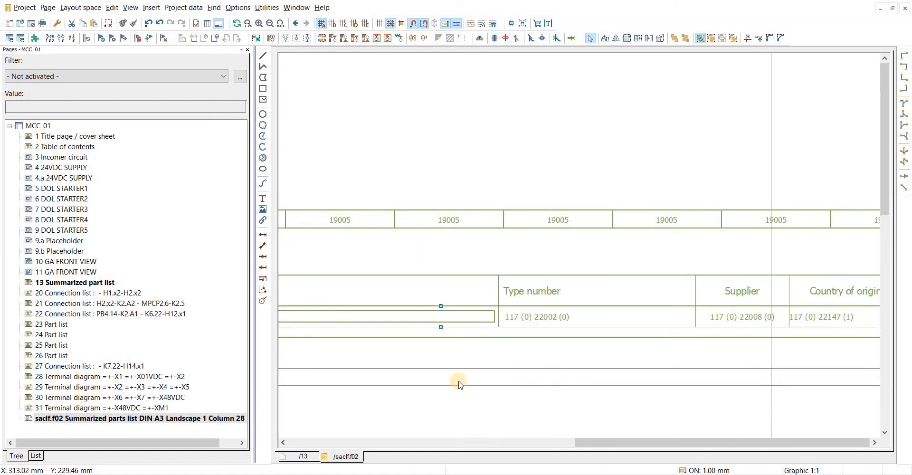
scroll(588, 314, "up", 5)
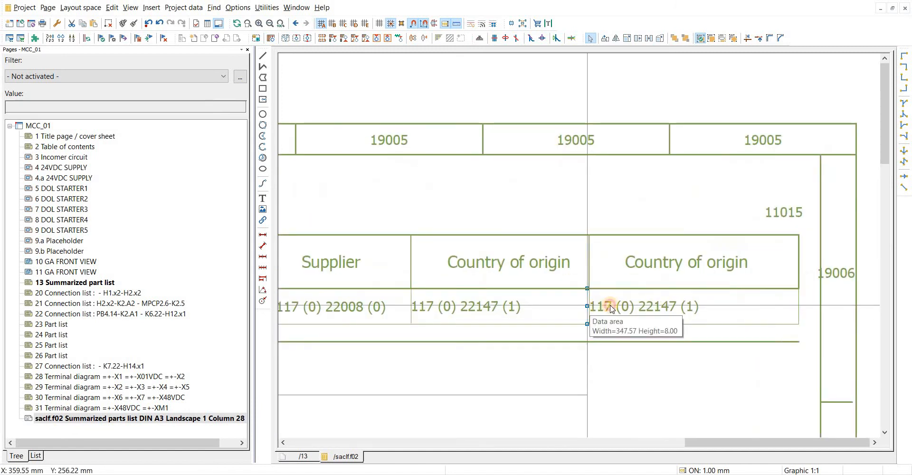
left_click(587, 305)
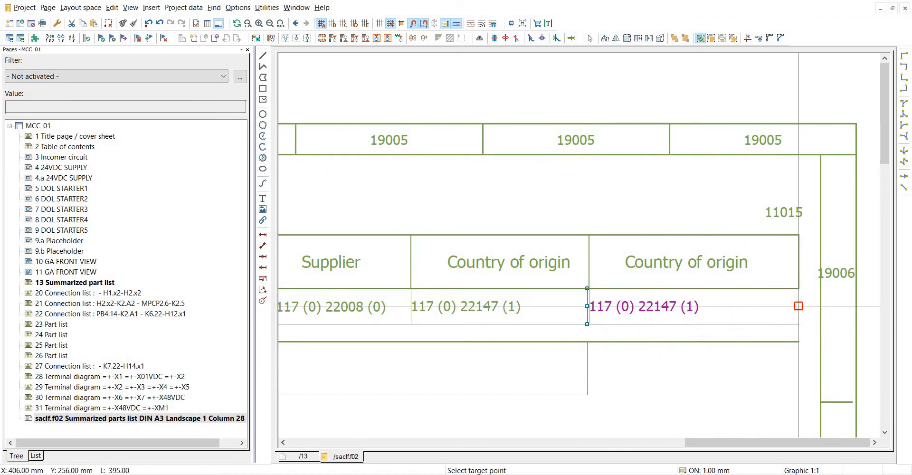
left_click(799, 307)
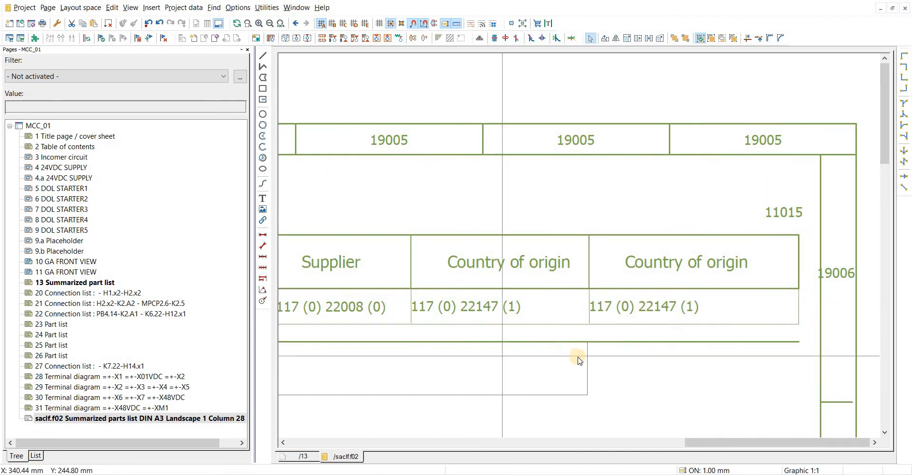
left_click(588, 342)
left_click(588, 342)
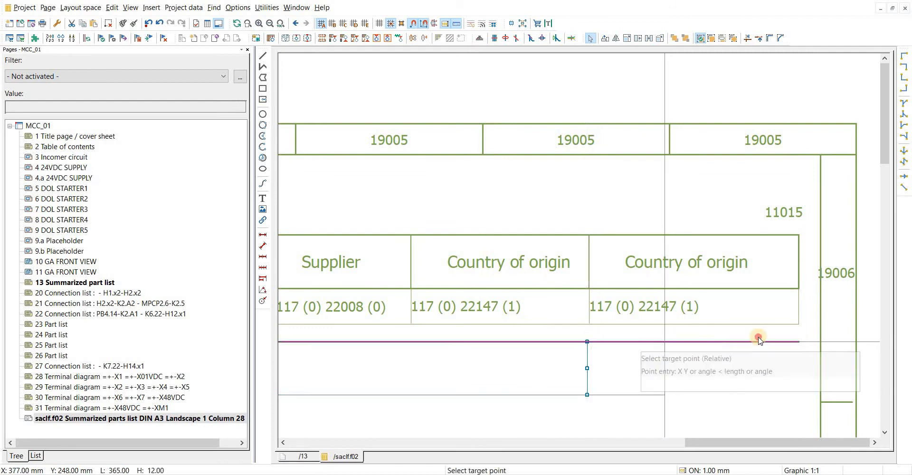
Change the heading text of the duplicated outermost column to DEVICE NAME
left_click(688, 282)
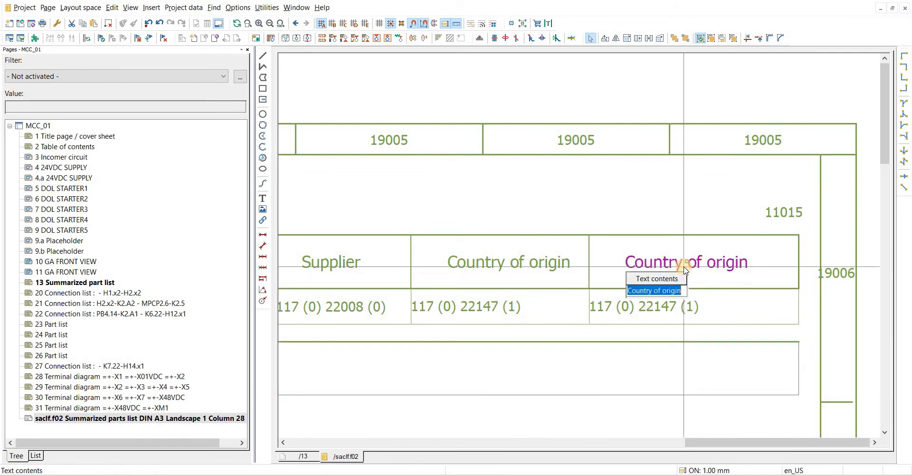
type("d")
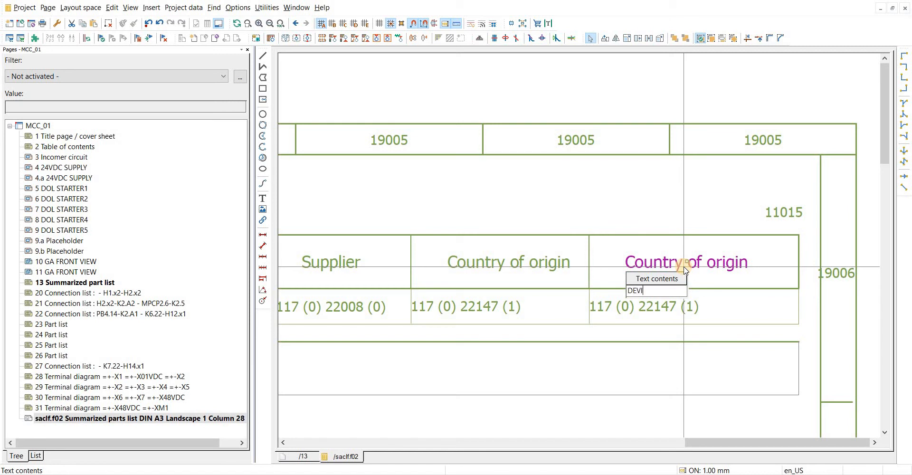
key("Return")
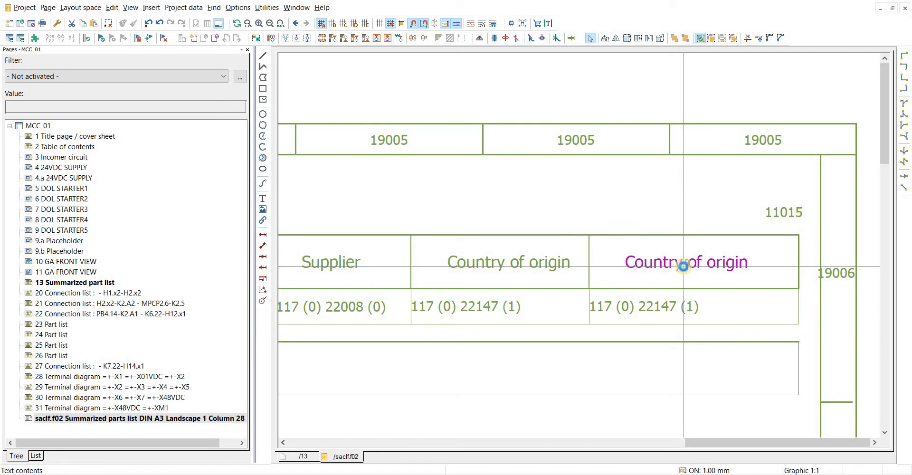
Open the property selection for the placeholder text under the DEVICE NAME heading
right_click(656, 315)
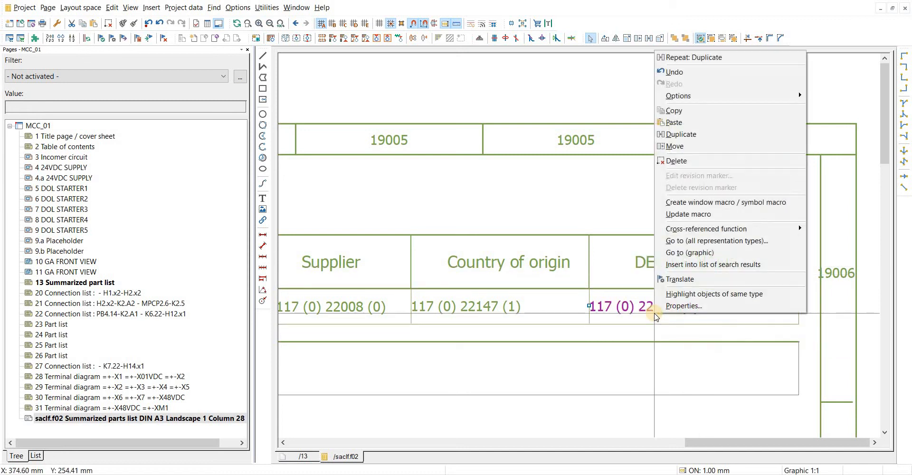
left_click(688, 306)
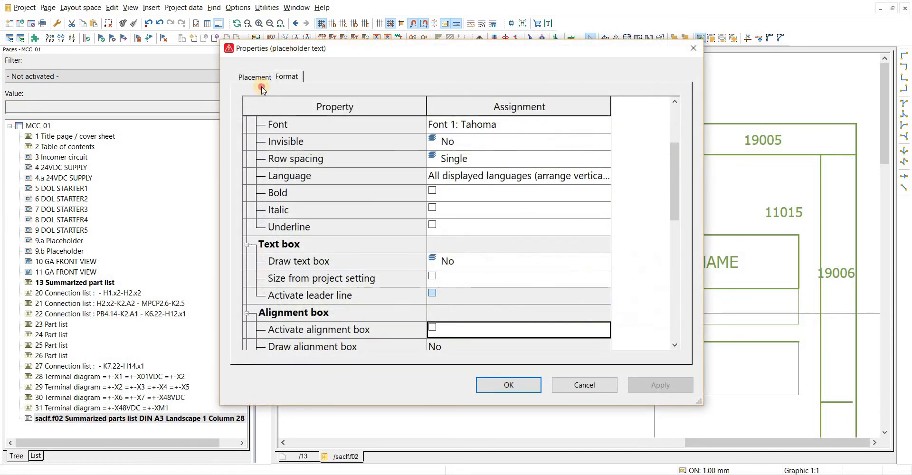
left_click(255, 76)
left_click(675, 154)
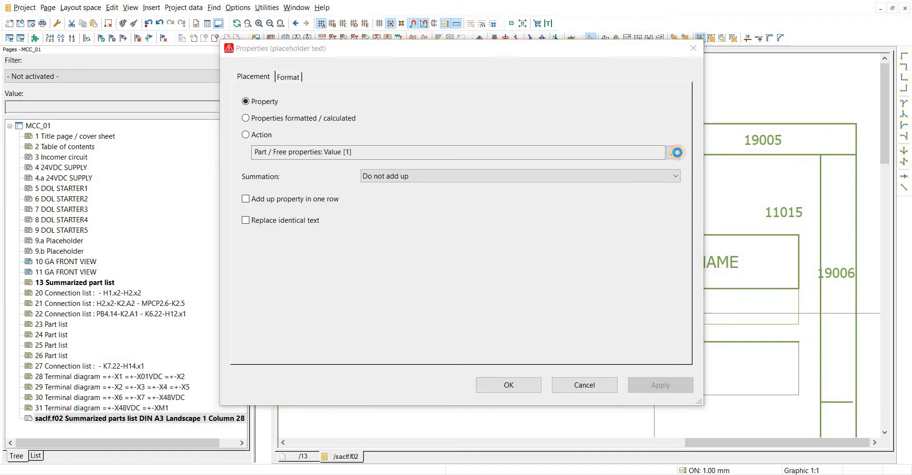
scroll(509, 108, "up", 2)
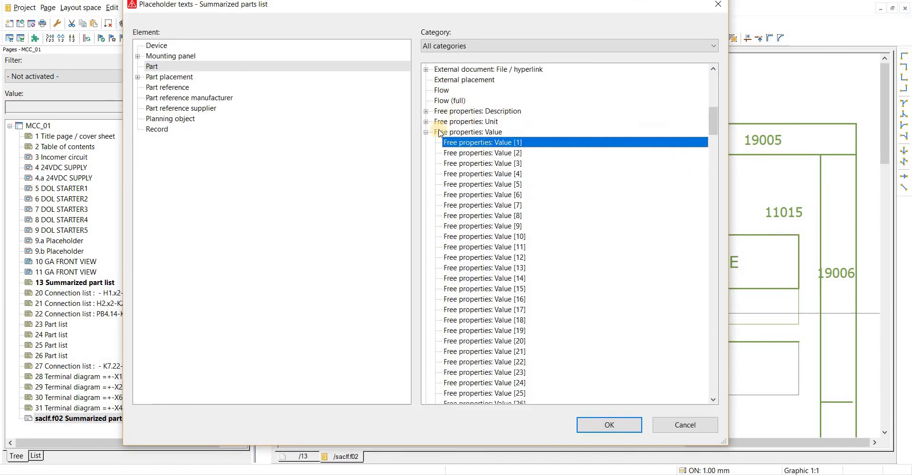
Look through the Part element's properties starting with D for one that suits the device name
left_click(426, 133)
key("d")
key("d")
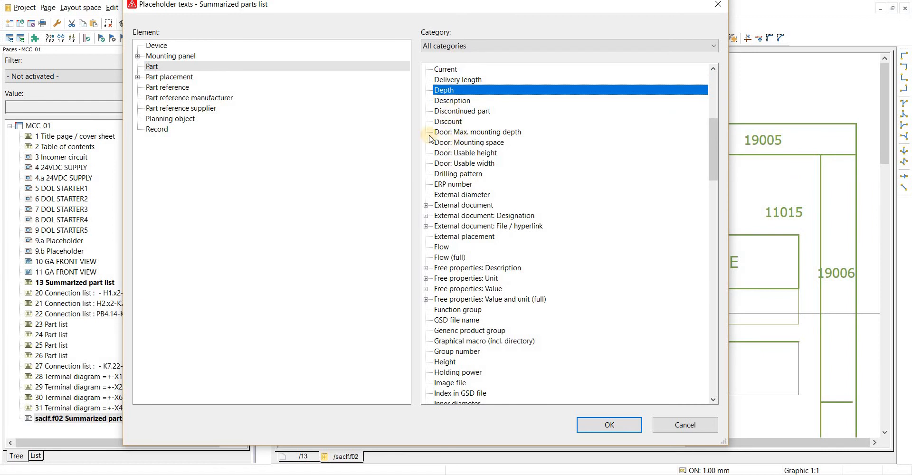
left_click(155, 67)
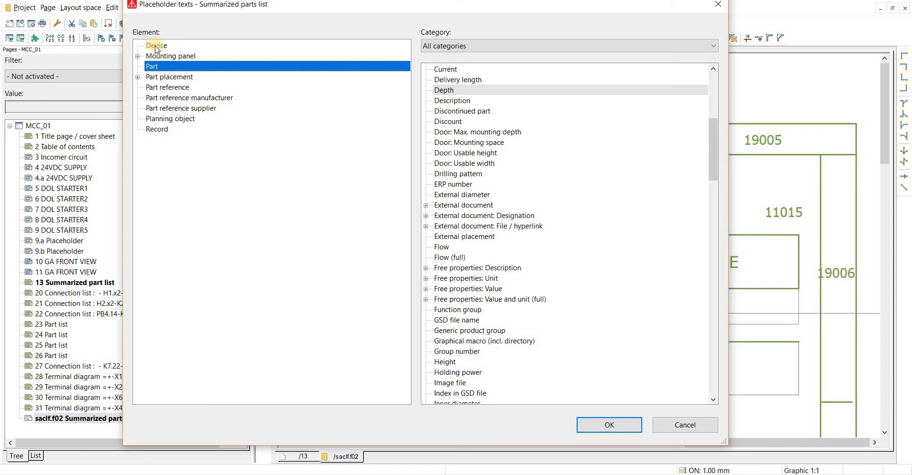
Assign the Device property DT (displayed) to the placeholder text under DEVICE NAME
left_click(156, 46)
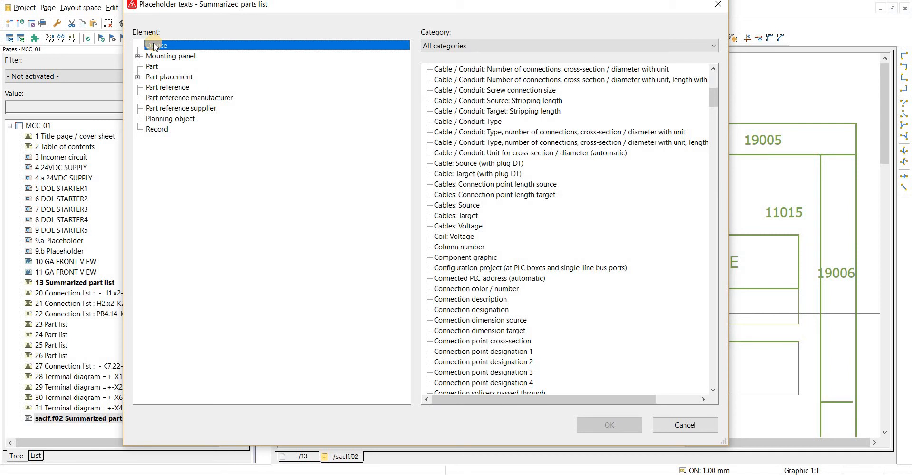
left_click(458, 121)
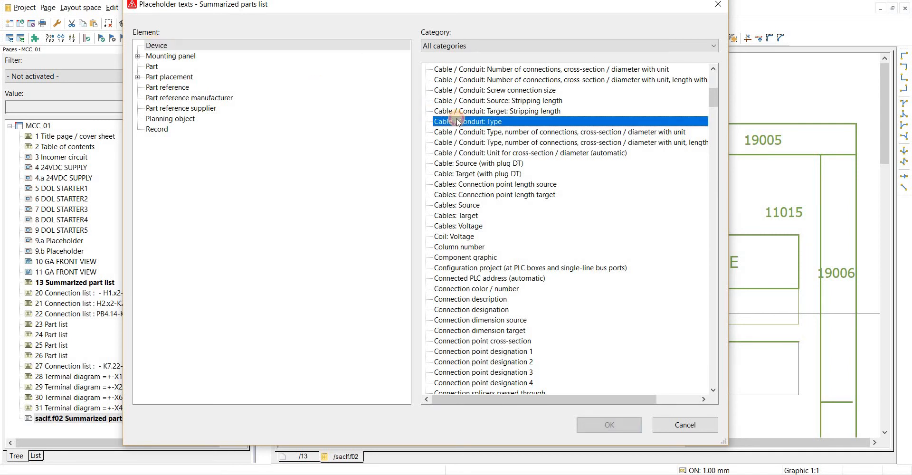
key("d")
scroll(471, 311, "down", 2)
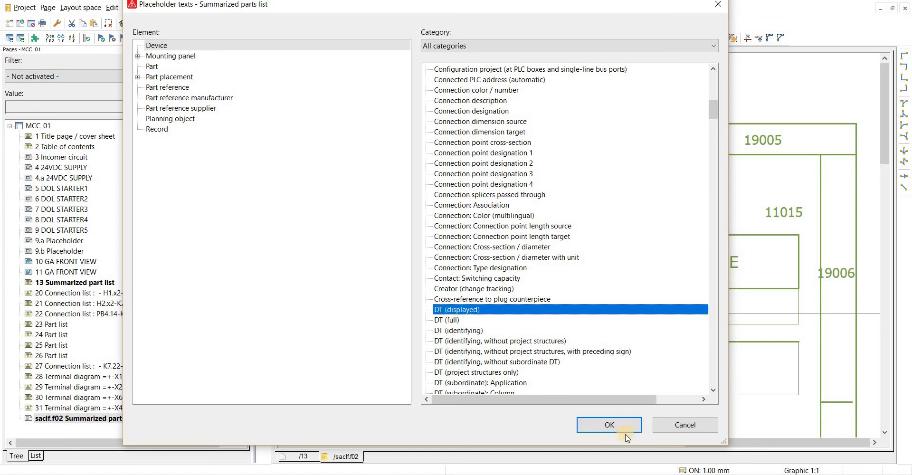
left_click(613, 427)
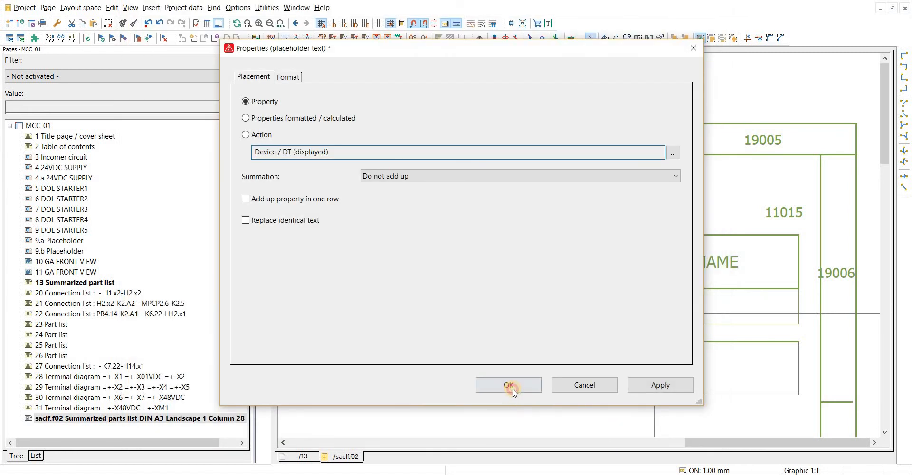
left_click(509, 386)
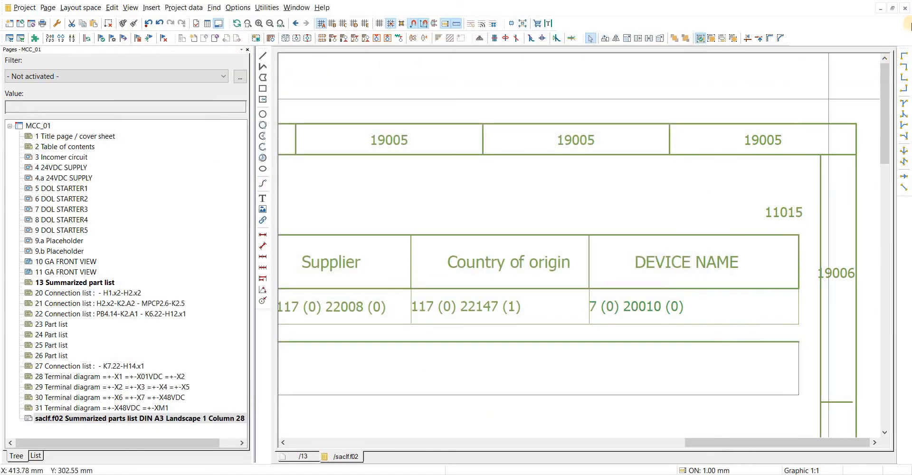
Close the saclf form, synchronizing the project with the changed master data, and update the project's reports
left_click(904, 10)
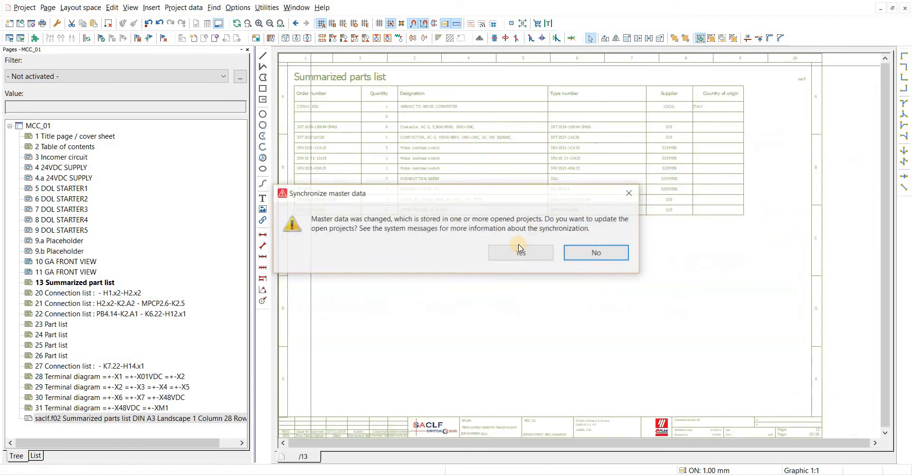
left_click(522, 253)
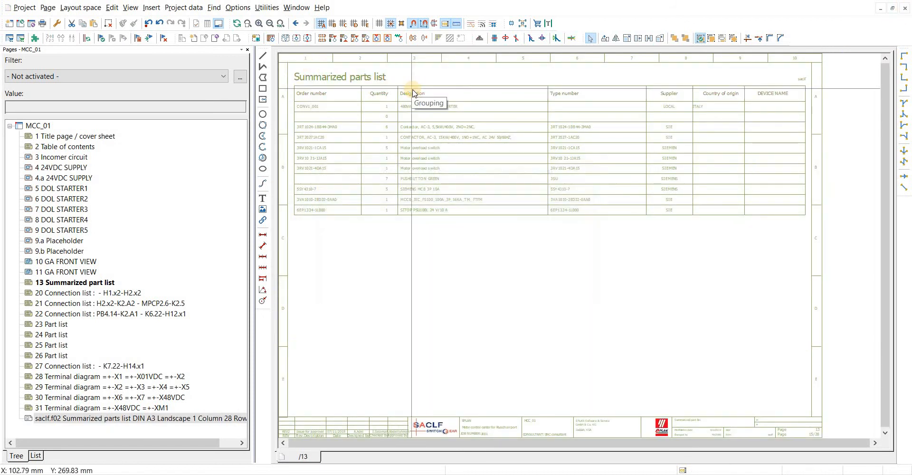
left_click(274, 7)
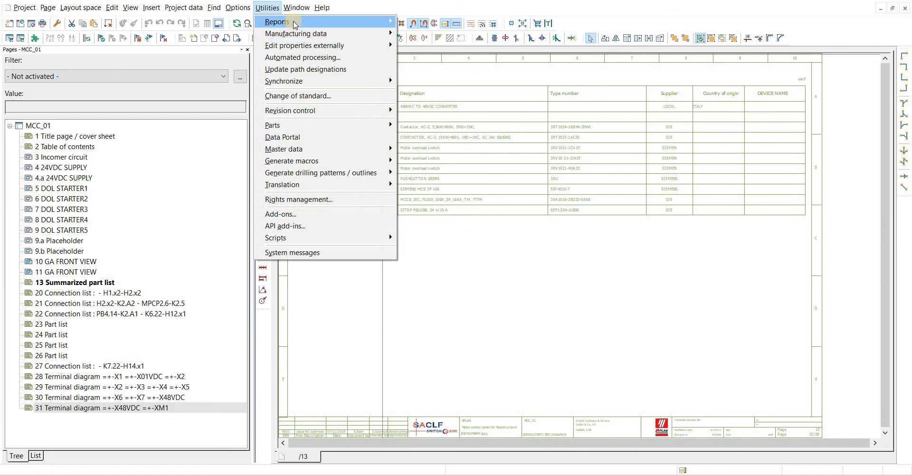
left_click(291, 22)
left_click(435, 30)
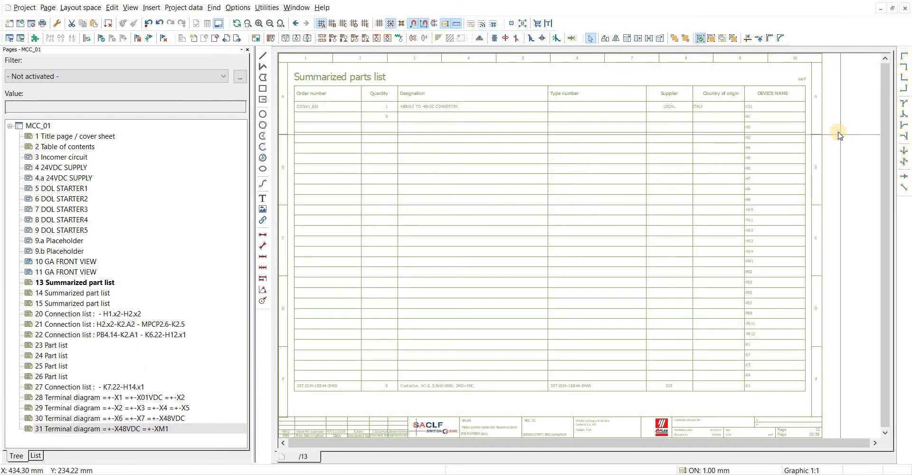
Examine the DEVICE NAME column and its rows on summarized part list pages 13 and 14
scroll(759, 109, "up", 2)
scroll(760, 109, "down", 2)
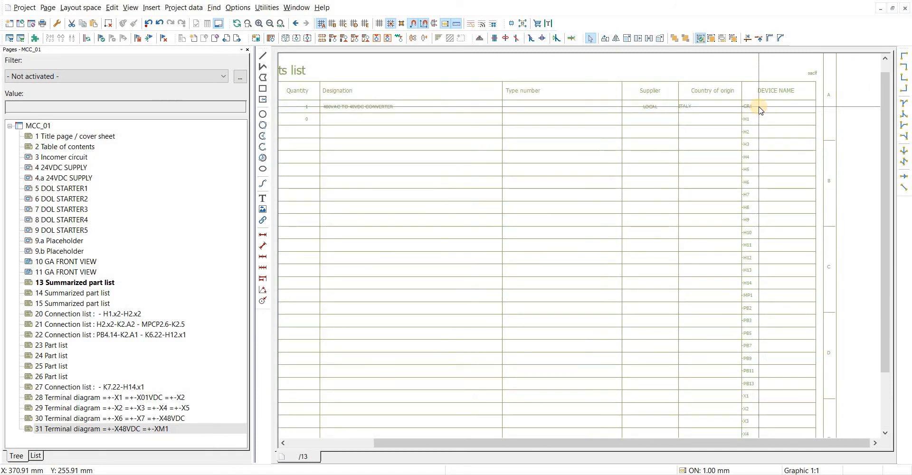
key("Page_Down")
scroll(755, 111, "up", 3)
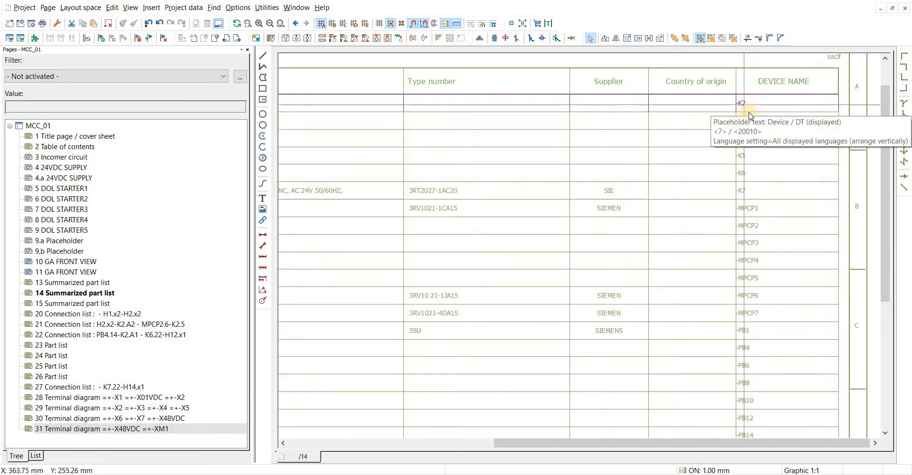
scroll(755, 119, "down", 1)
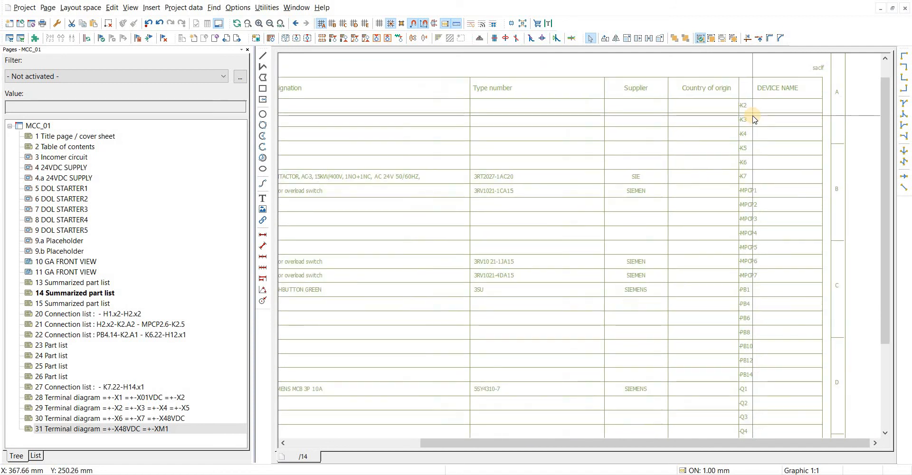
Open the MCC_01 reports overview and bring up its part output settings
scroll(755, 118, "down", 1)
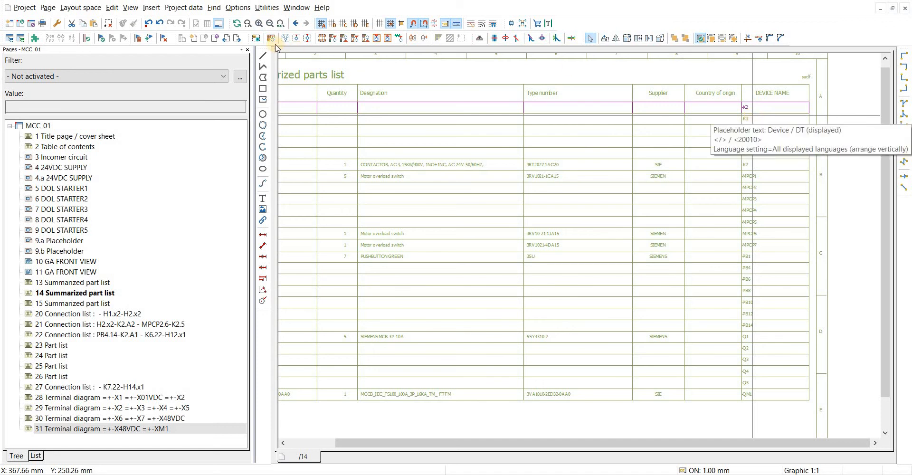
left_click(263, 8)
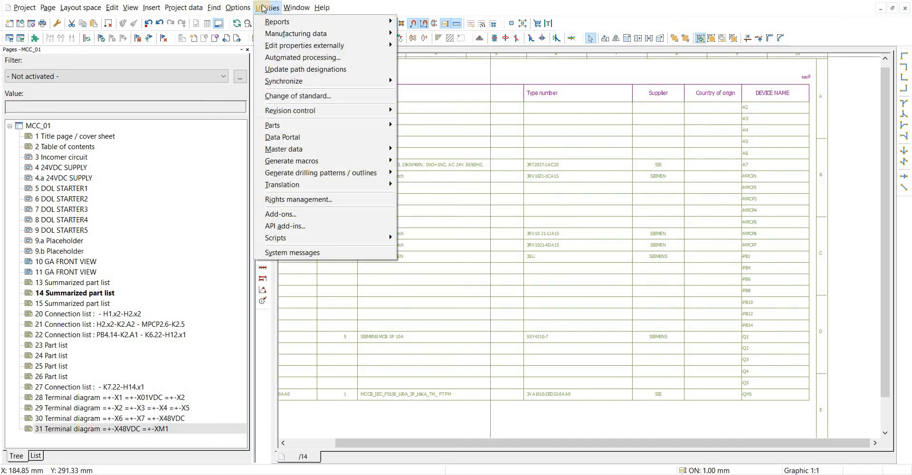
mouse_move(293, 23)
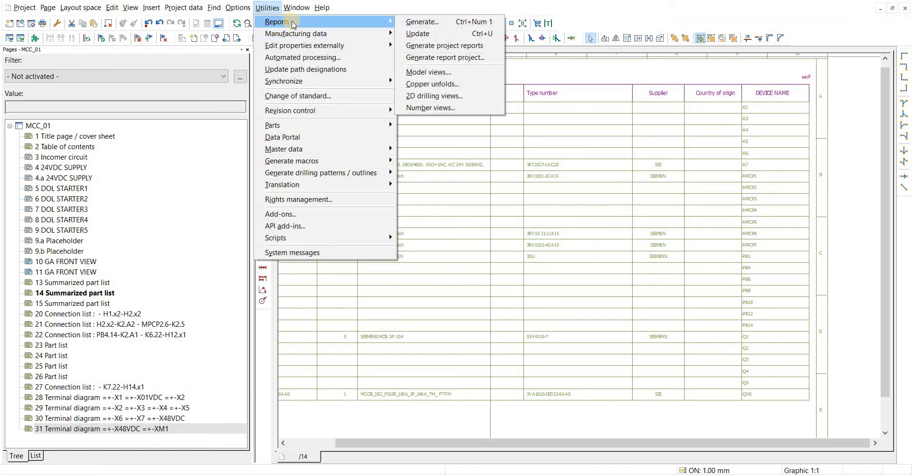
left_click(429, 24)
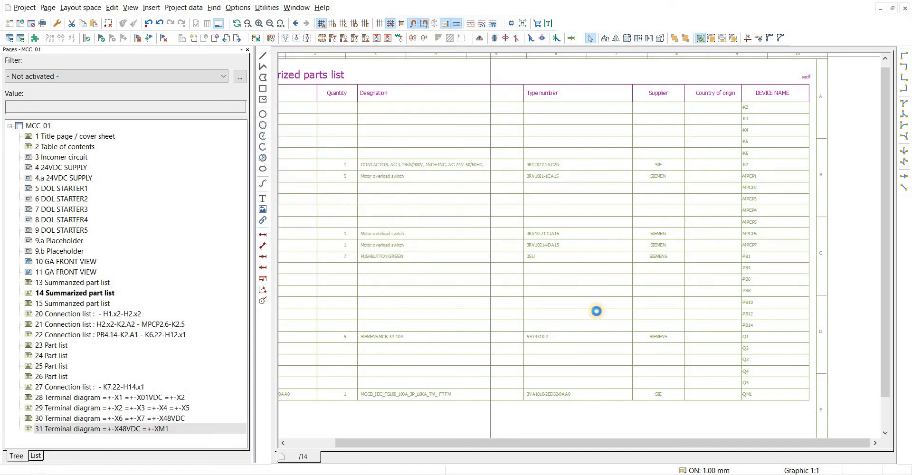
left_click(759, 402)
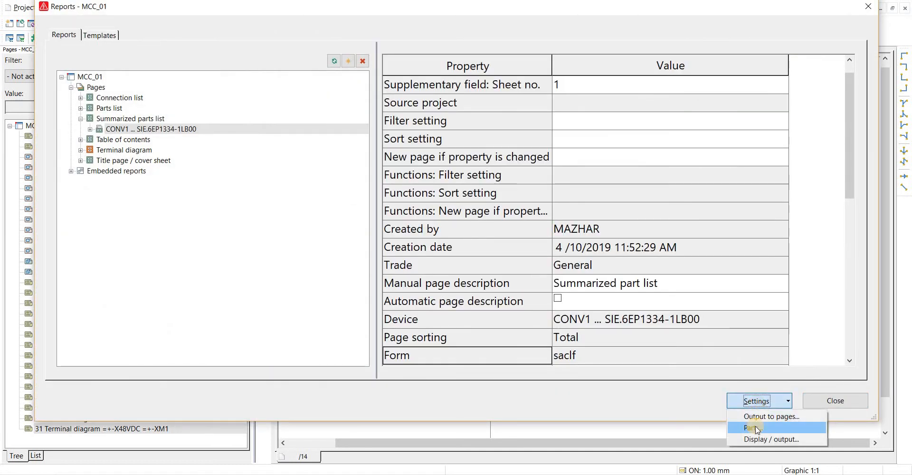
left_click(753, 428)
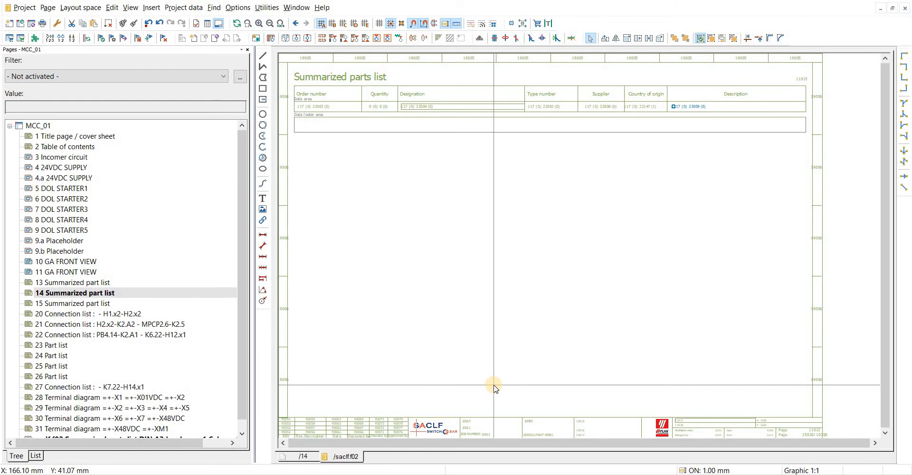
Check the Part / Description property assigned to the placeholder text under the Description heading and accept it
scroll(729, 93, "up", 4)
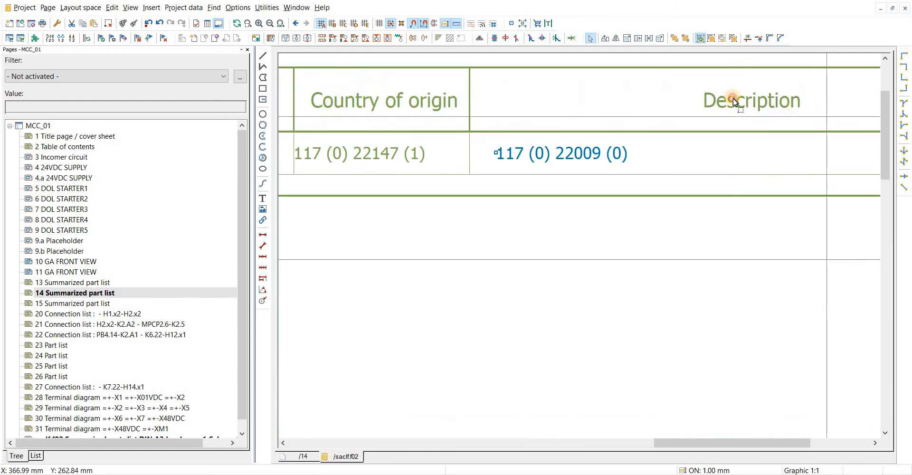
double_click(553, 162)
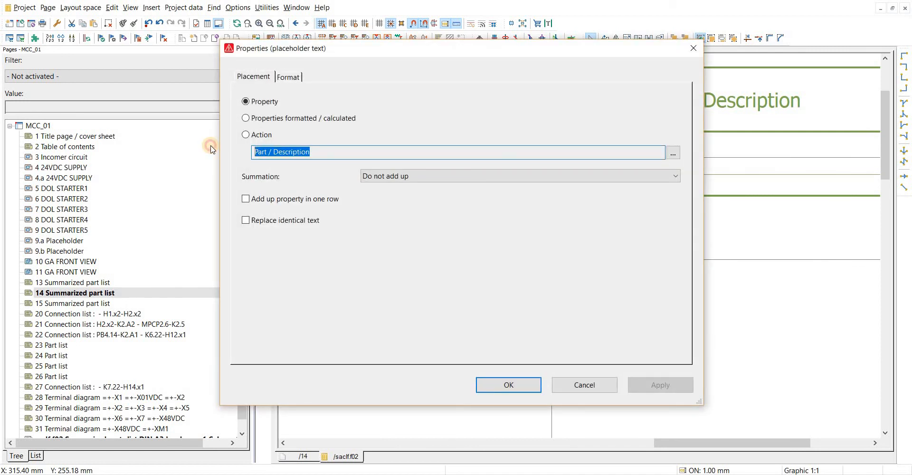
left_click(501, 387)
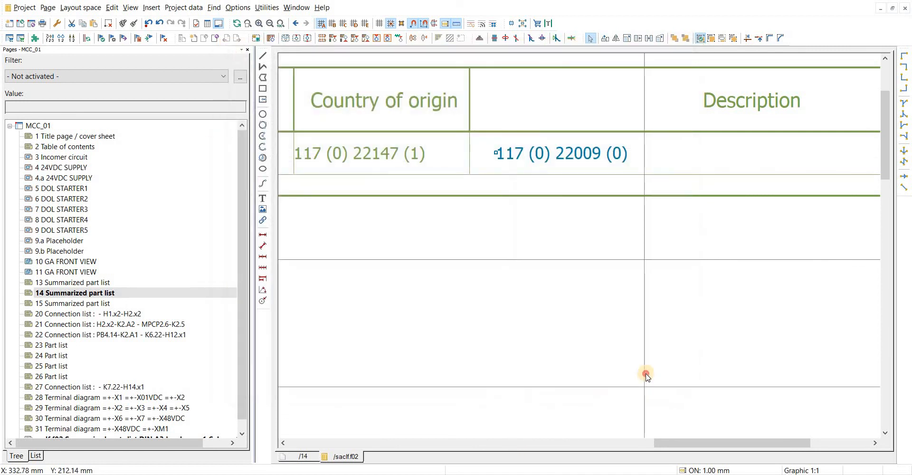
Close the saclf form and synchronize the open project with the changed master data
scroll(463, 290, "down", 2)
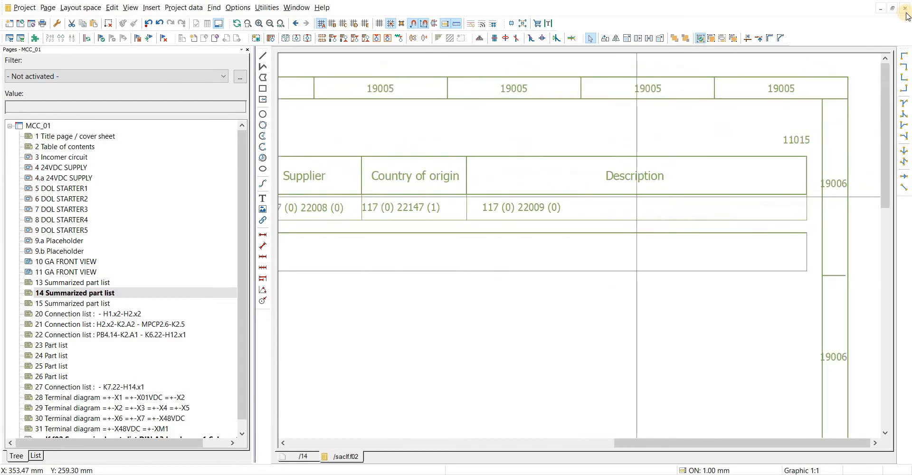
left_click(906, 8)
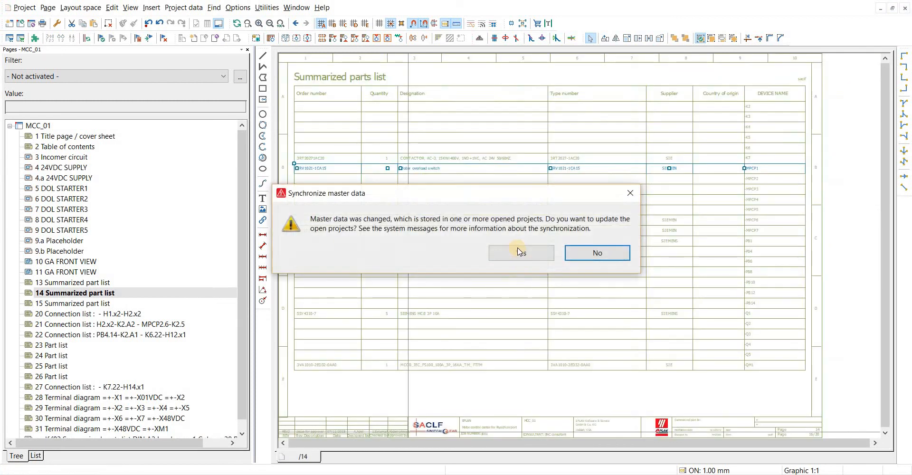
left_click(522, 253)
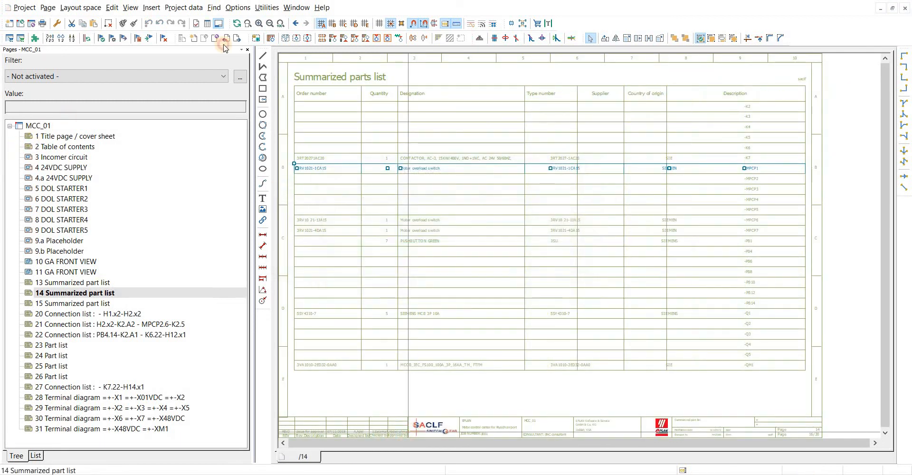
Update all reports of project MCC_01 and examine the Description column on summarized part list page 13
left_click(267, 7)
mouse_move(403, 21)
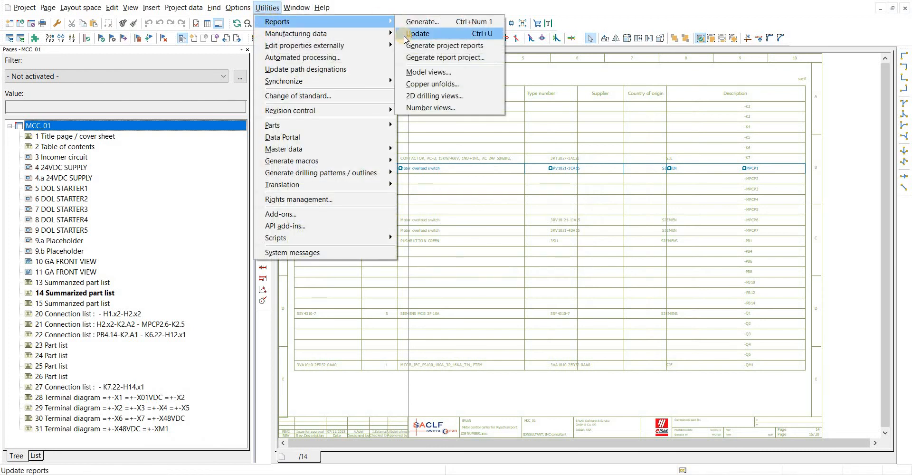
left_click(475, 38)
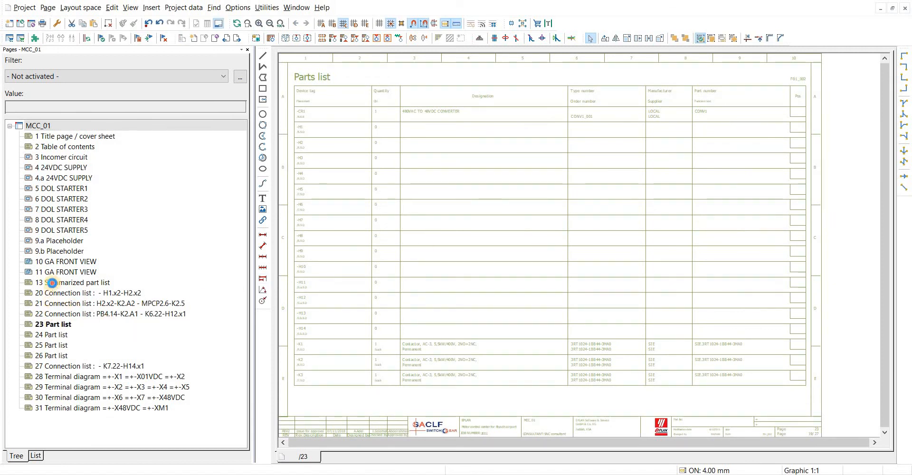
left_click(52, 283)
scroll(619, 261, "up", 2)
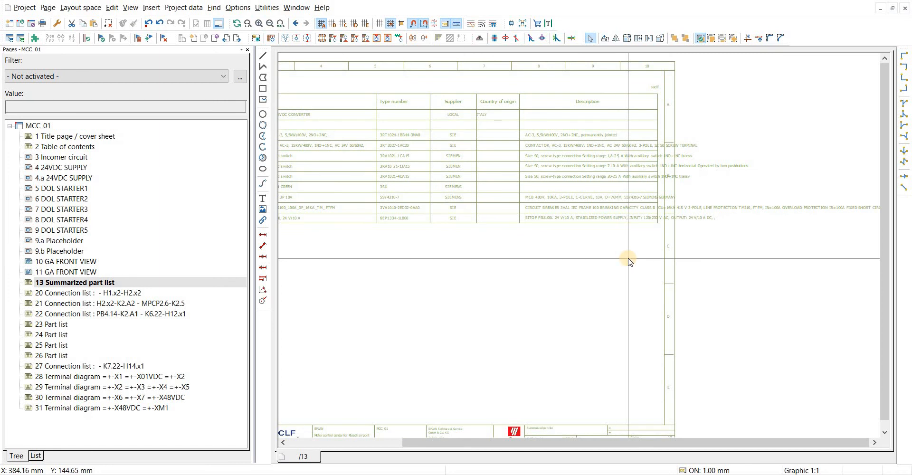
scroll(496, 312, "up", 2)
scroll(494, 311, "down", 1)
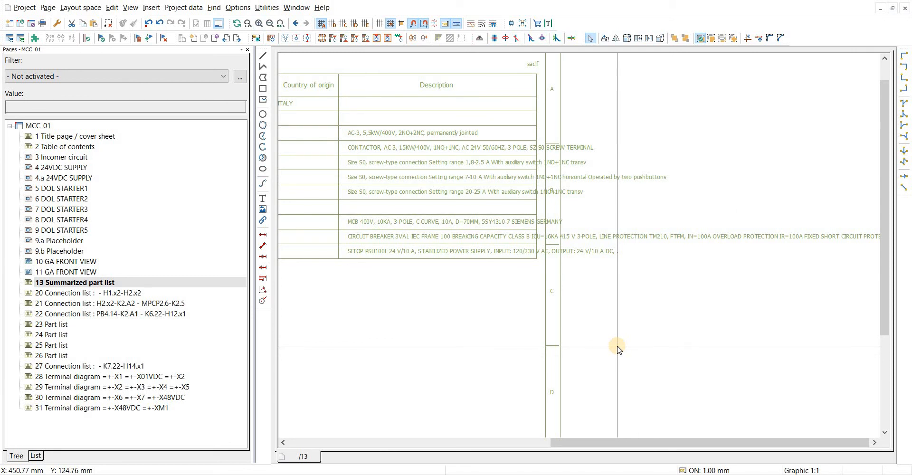
Reopen the saclf summarized parts list form for editing and inspect the alignment box of the Designation placeholder text
left_click(266, 7)
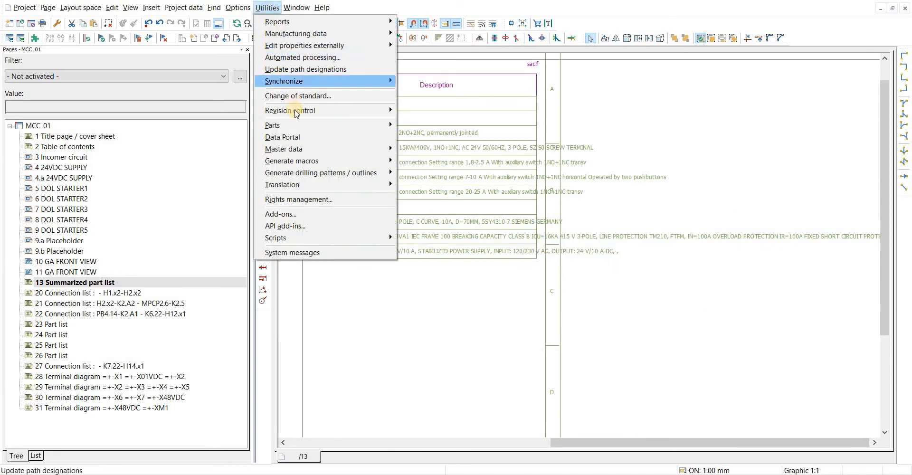
mouse_move(306, 148)
mouse_move(491, 220)
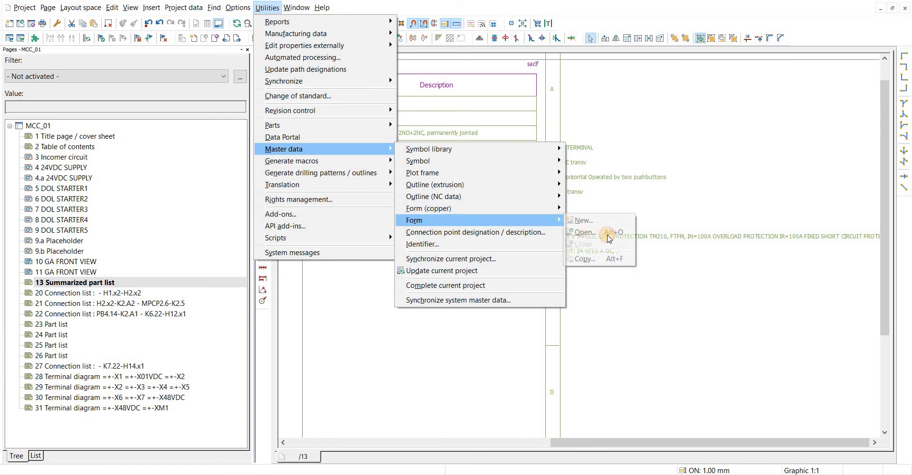
left_click(609, 237)
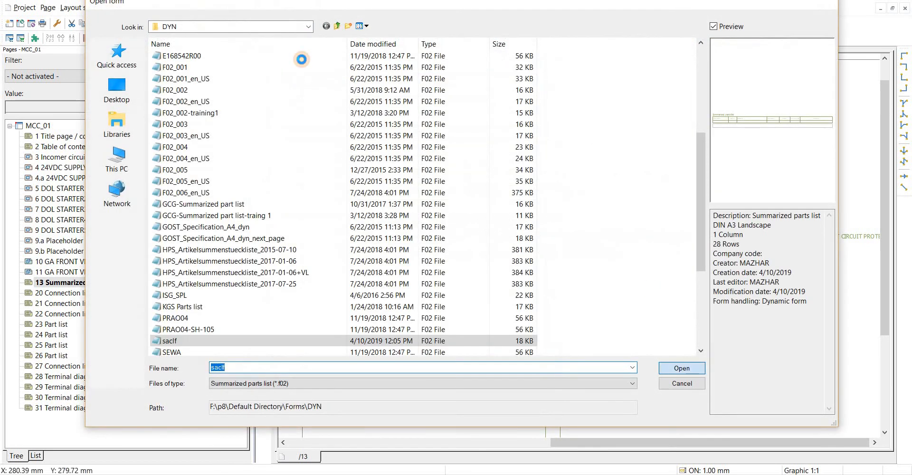
key("Return")
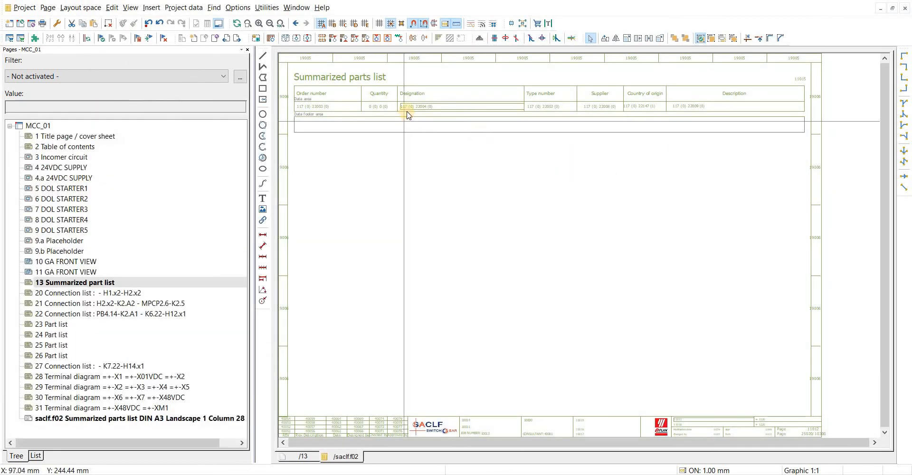
left_click(408, 107)
scroll(409, 106, "up", 4)
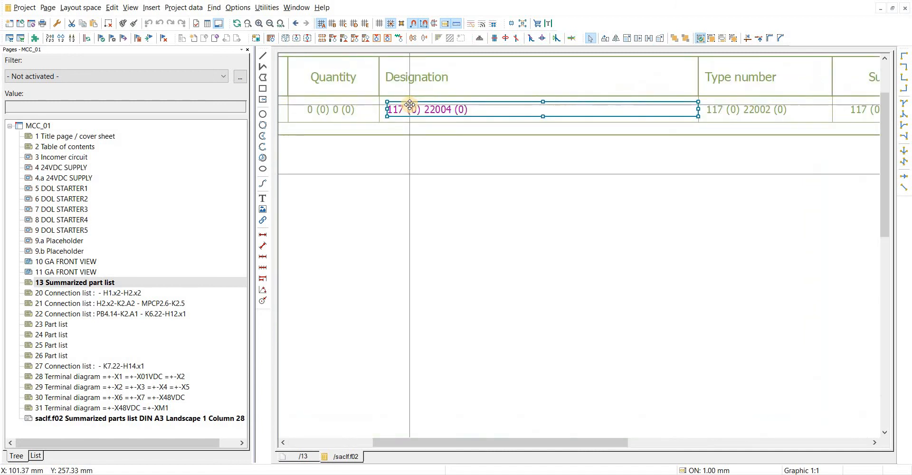
scroll(460, 266, "down", 4)
scroll(521, 163, "up", 5)
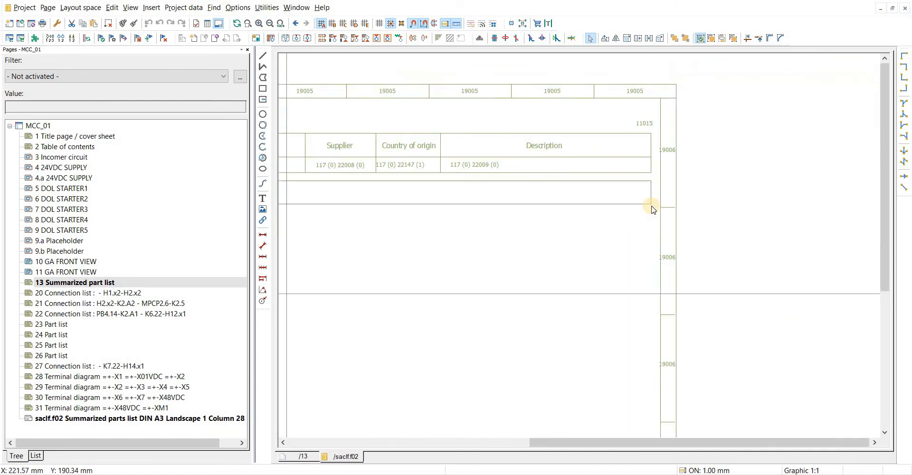
Activate the alignment box with fixed text width for the placeholder text under Description
left_click(447, 176)
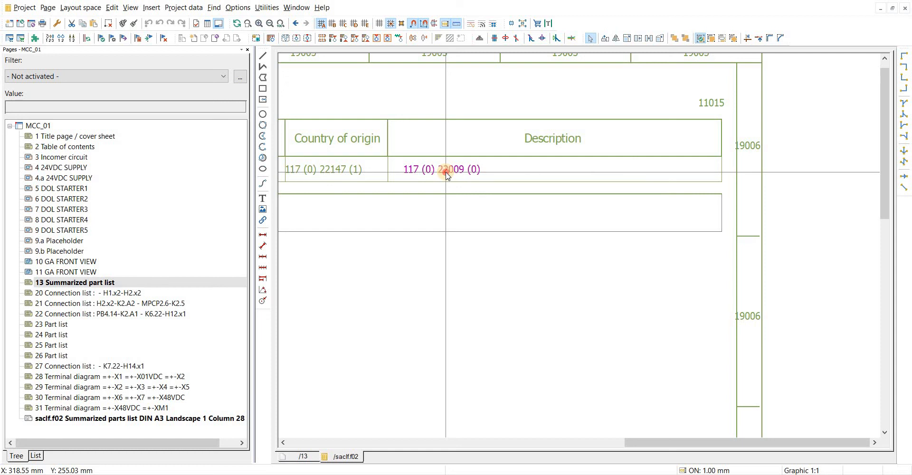
double_click(447, 175)
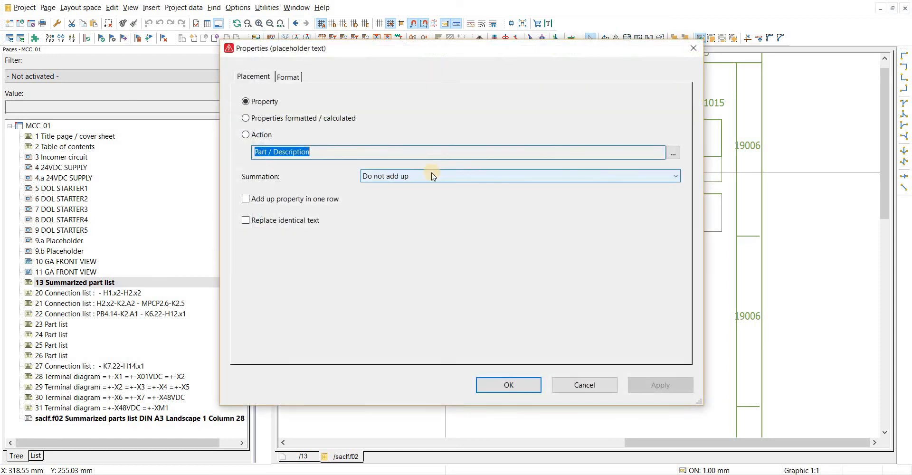
left_click(288, 80)
scroll(414, 278, "down", 2)
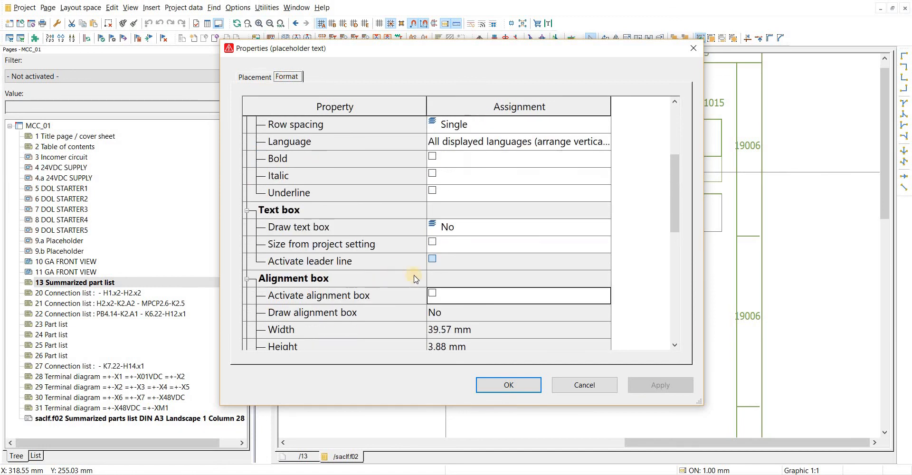
scroll(414, 280, "down", 1)
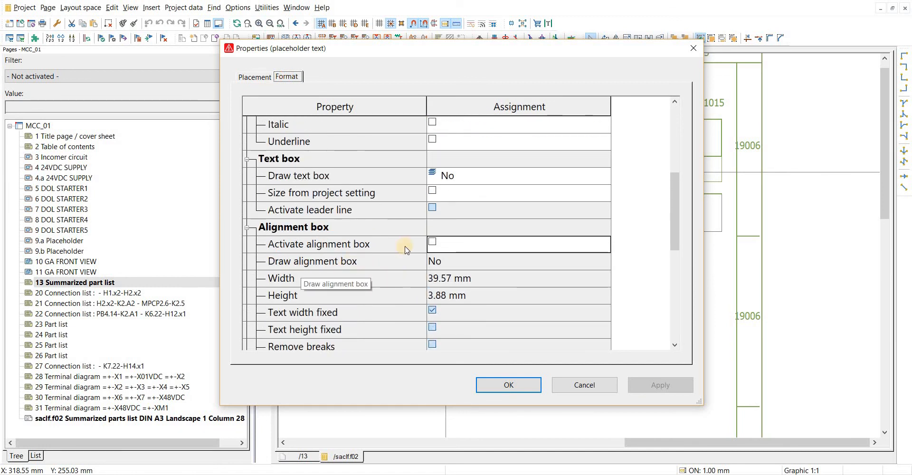
left_click(433, 242)
scroll(435, 257, "down", 3)
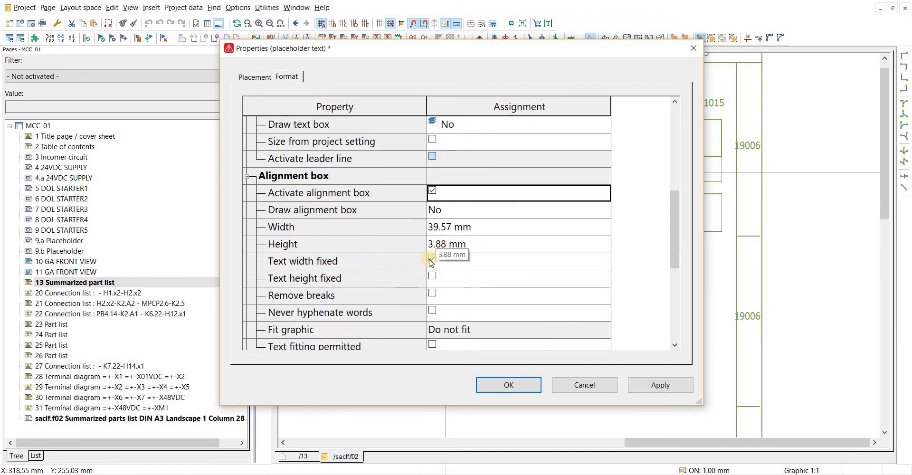
left_click(337, 262)
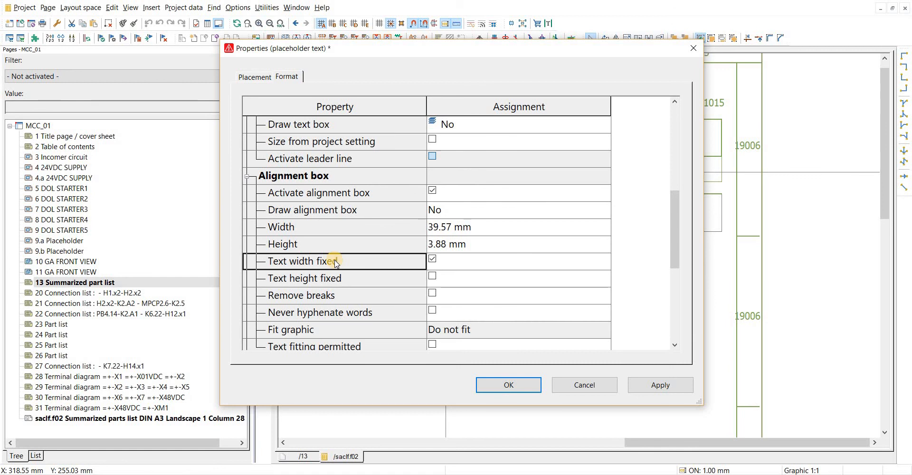
scroll(361, 295, "down", 2)
left_click(500, 383)
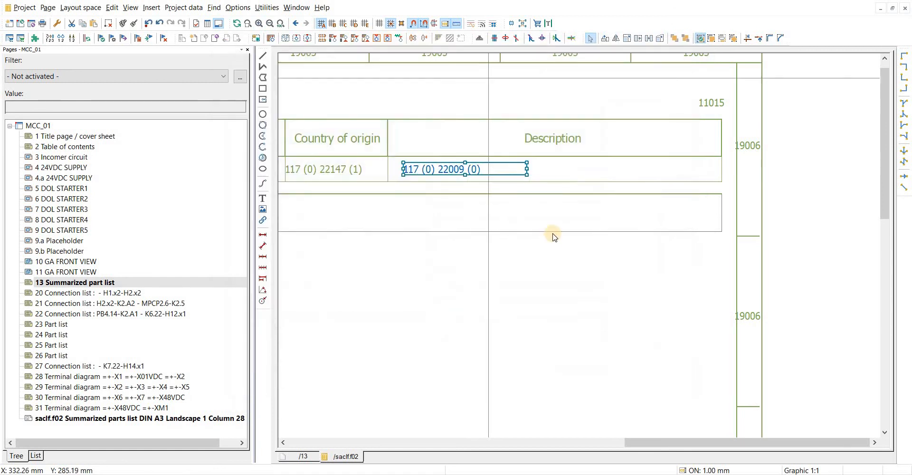
Widen the Description placeholder's alignment box until it ends just inside the column's right border
scroll(547, 209, "up", 2)
scroll(547, 211, "down", 2)
scroll(540, 204, "up", 1)
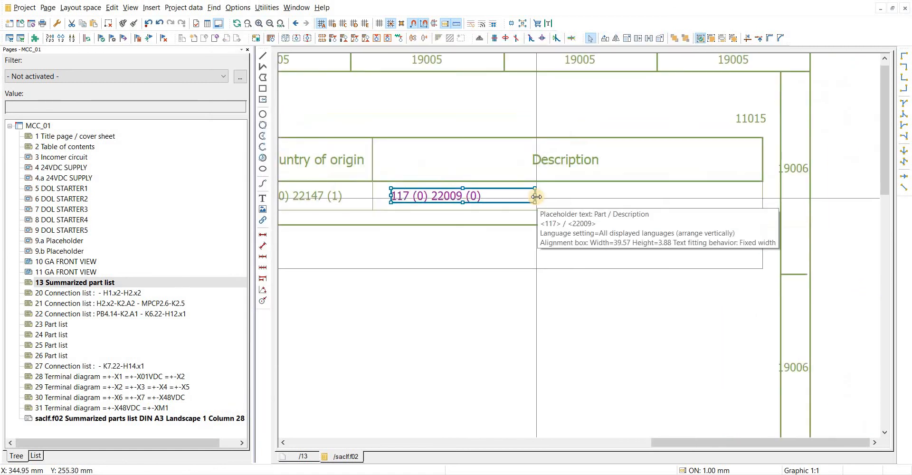
left_click(535, 196)
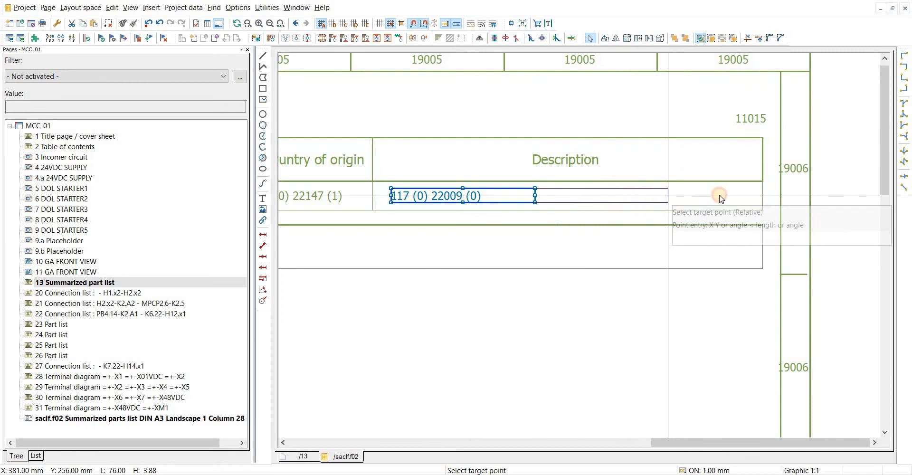
left_click(752, 196)
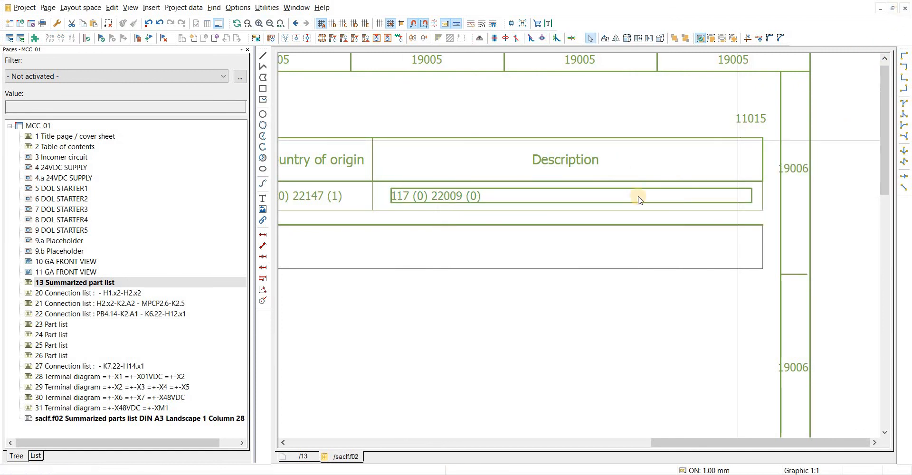
Synchronize the project with the changed saclf form and update the reports to apply the Description alignment box
left_click(503, 256)
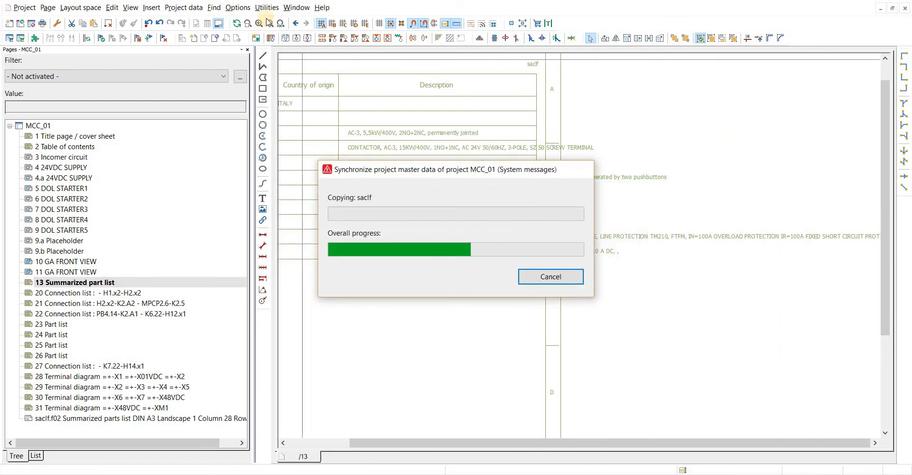
left_click(267, 7)
mouse_move(285, 21)
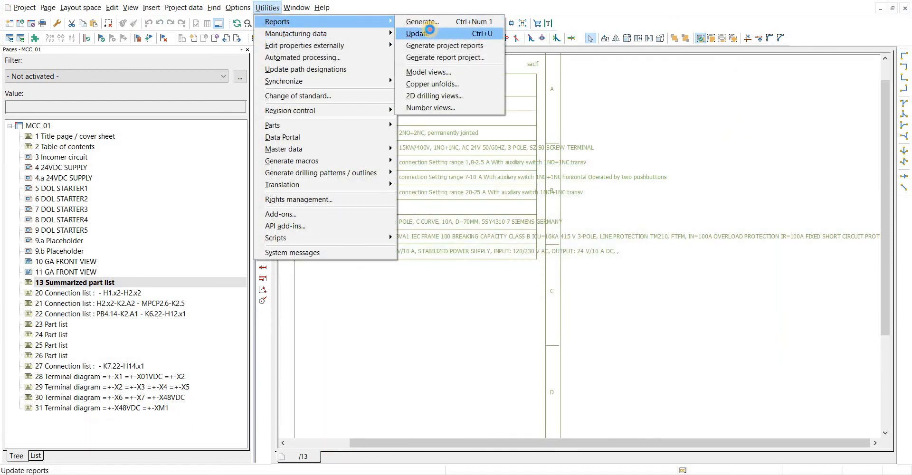
left_click(430, 30)
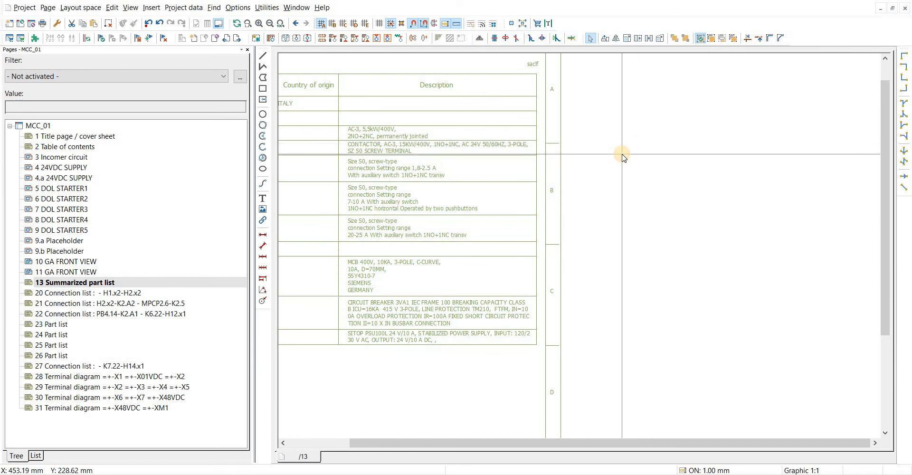
Examine how the Description texts wrap within their column on page 13 Summarized part list
scroll(622, 157, "down", 3)
scroll(546, 171, "up", 6)
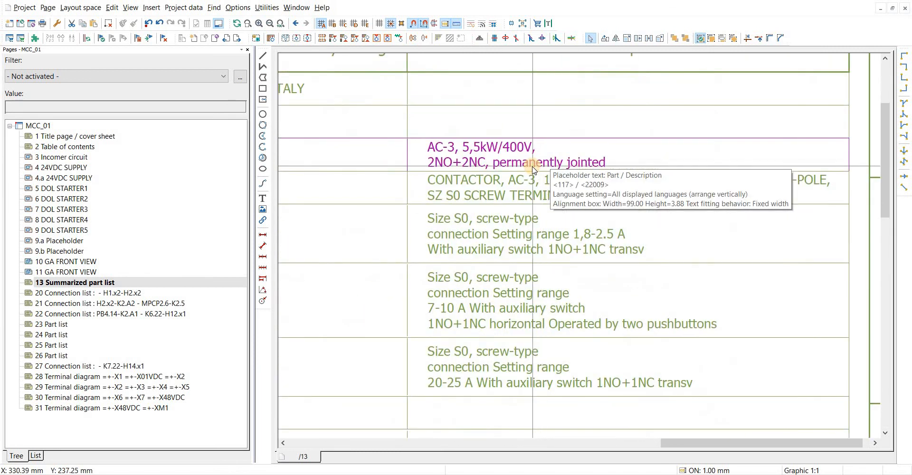
scroll(533, 168, "down", 1)
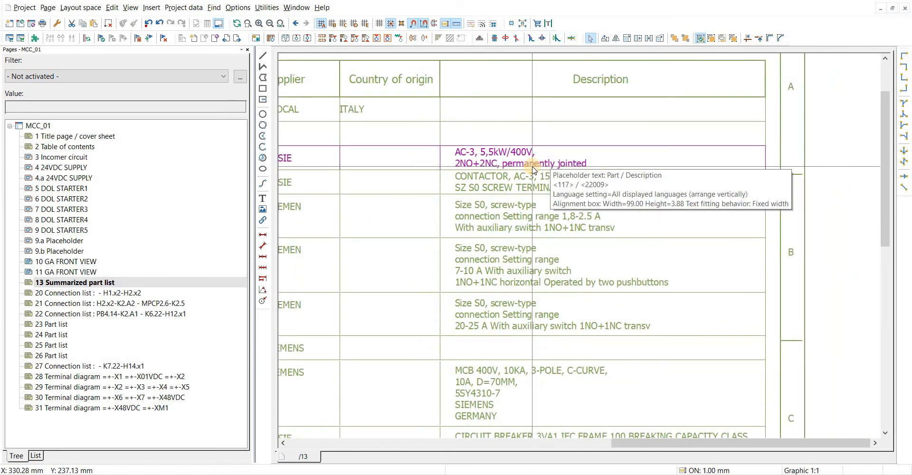
scroll(516, 228, "down", 2)
left_click_drag(453, 94, 714, 415)
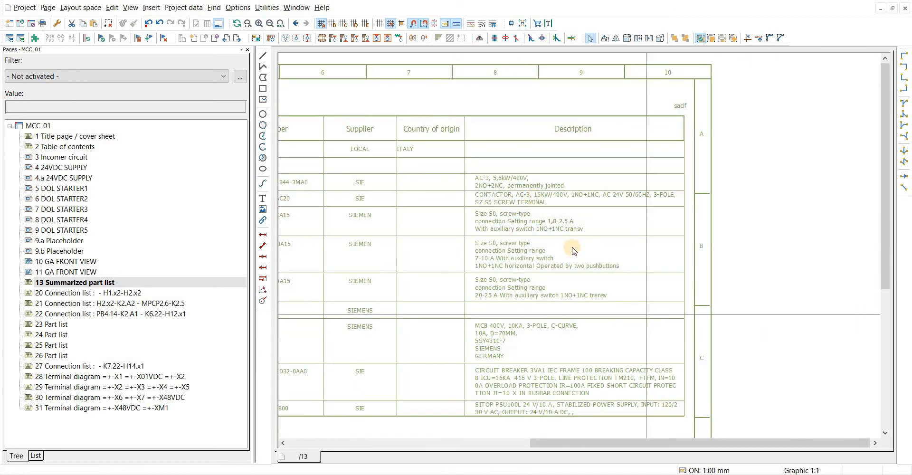
Reopen the saclf summarized parts list form for editing from the master data
left_click(260, 11)
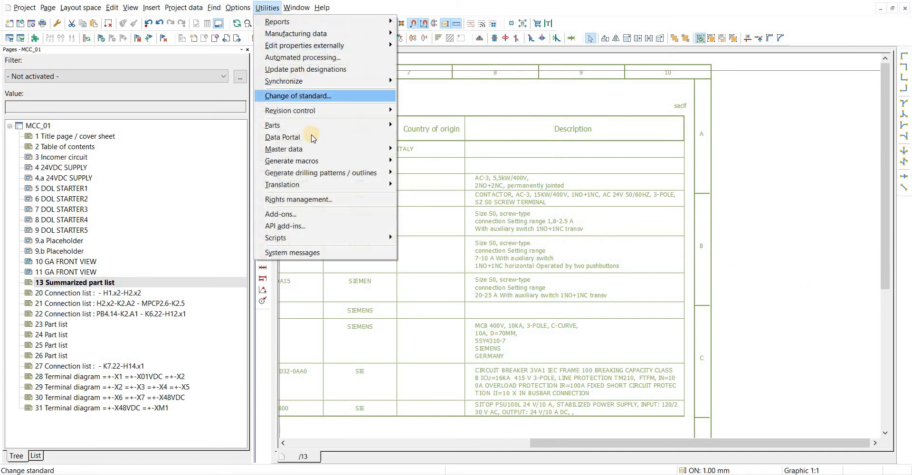
mouse_move(314, 148)
mouse_move(470, 220)
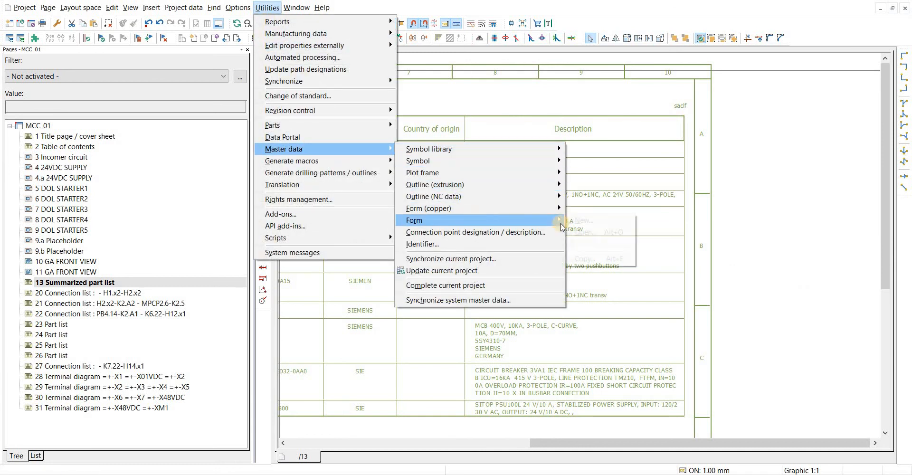
left_click(588, 232)
left_click(685, 368)
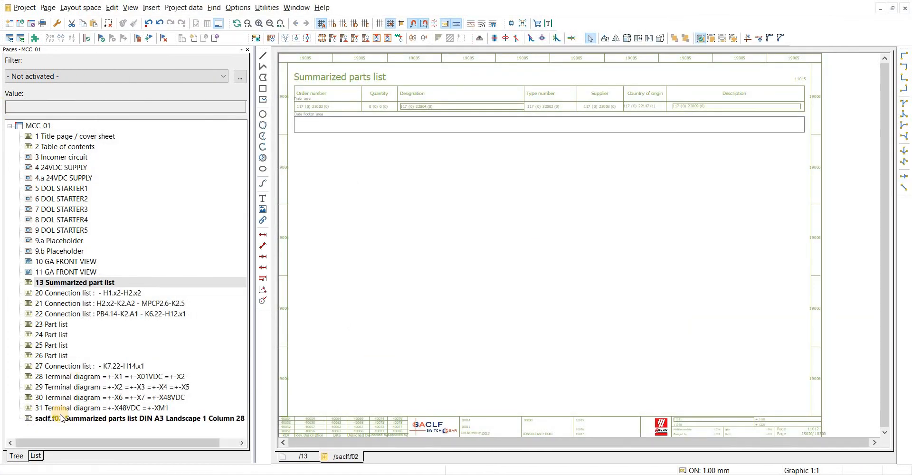
Open the properties of the saclf.f02 form and inspect the Dynamic line adjustment setting
right_click(60, 419)
left_click(90, 399)
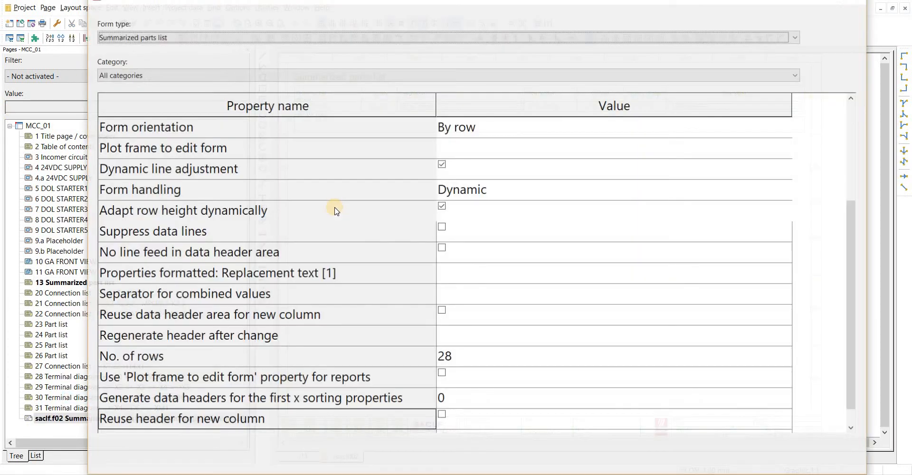
scroll(401, 307, "up", 3)
left_click(279, 321)
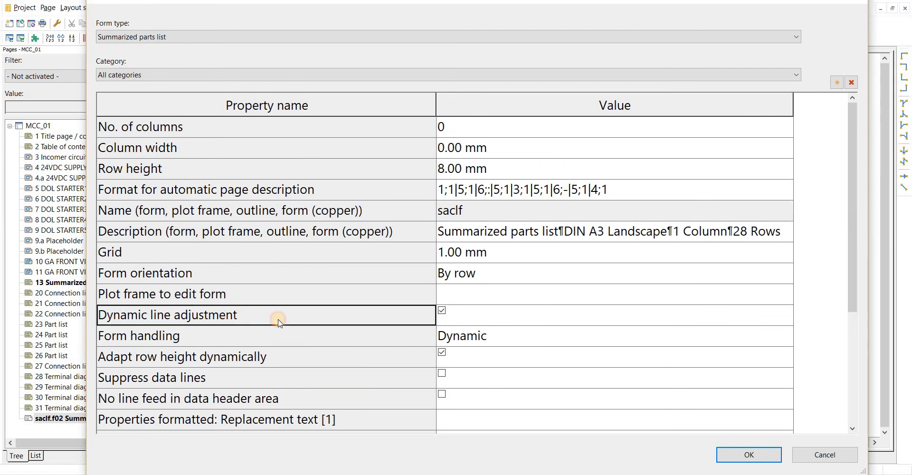